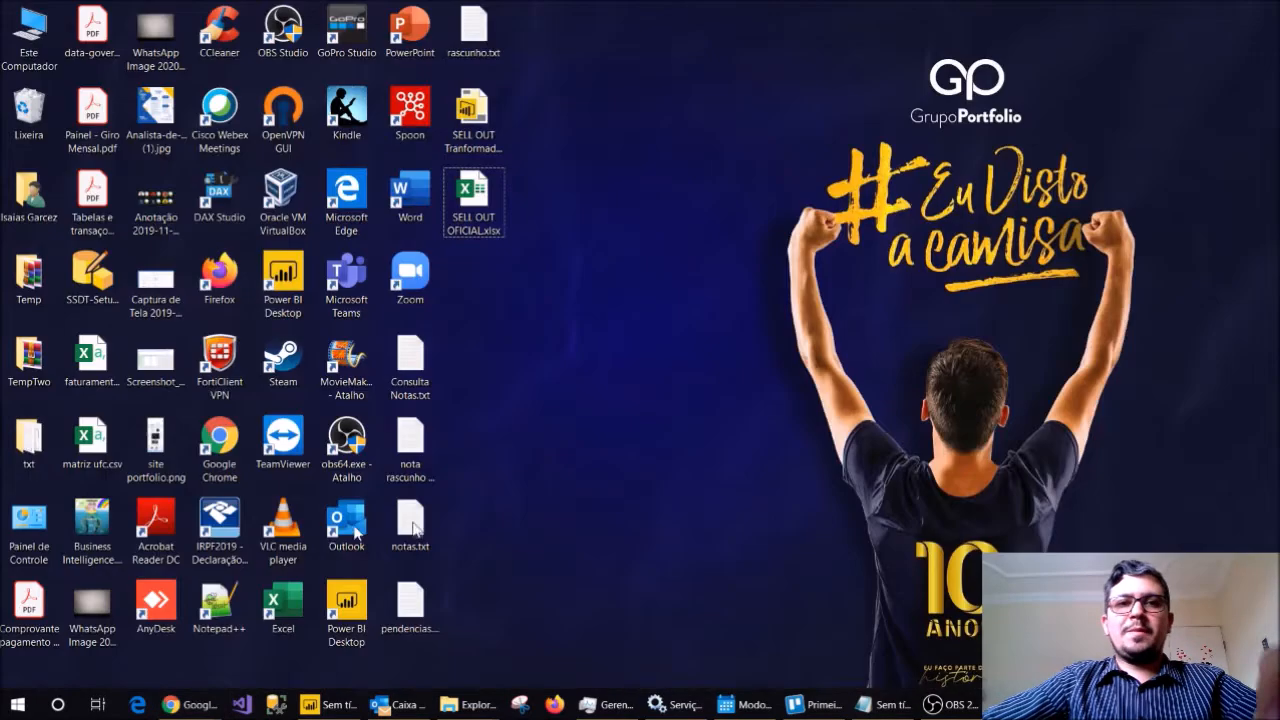
Examine the customer and barcode columns of the Dados sheet in the Base Vendas para Transformação.xlsx workbook
{"action": "left_click", "coordinate": [332, 705]}
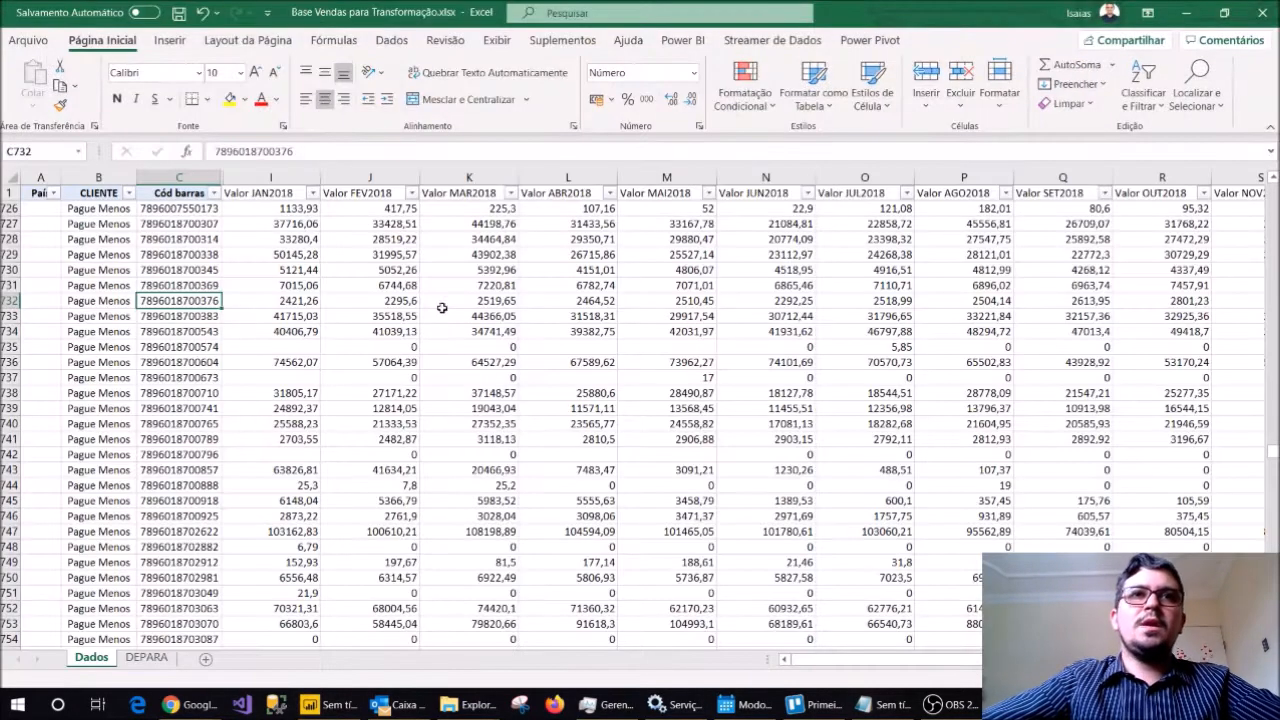
{"action": "left_click", "coordinate": [415, 300]}
{"action": "left_click", "coordinate": [40, 255]}
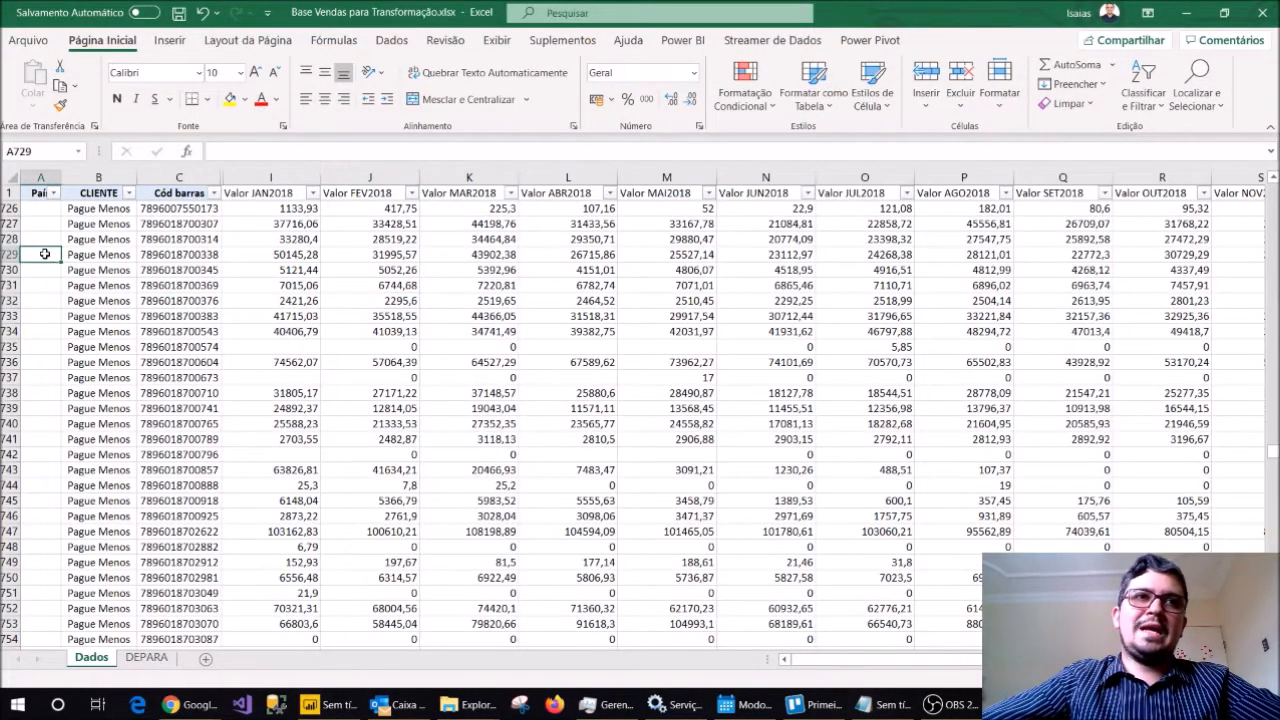
{"action": "left_click", "coordinate": [108, 226]}
{"action": "left_click", "coordinate": [100, 178]}
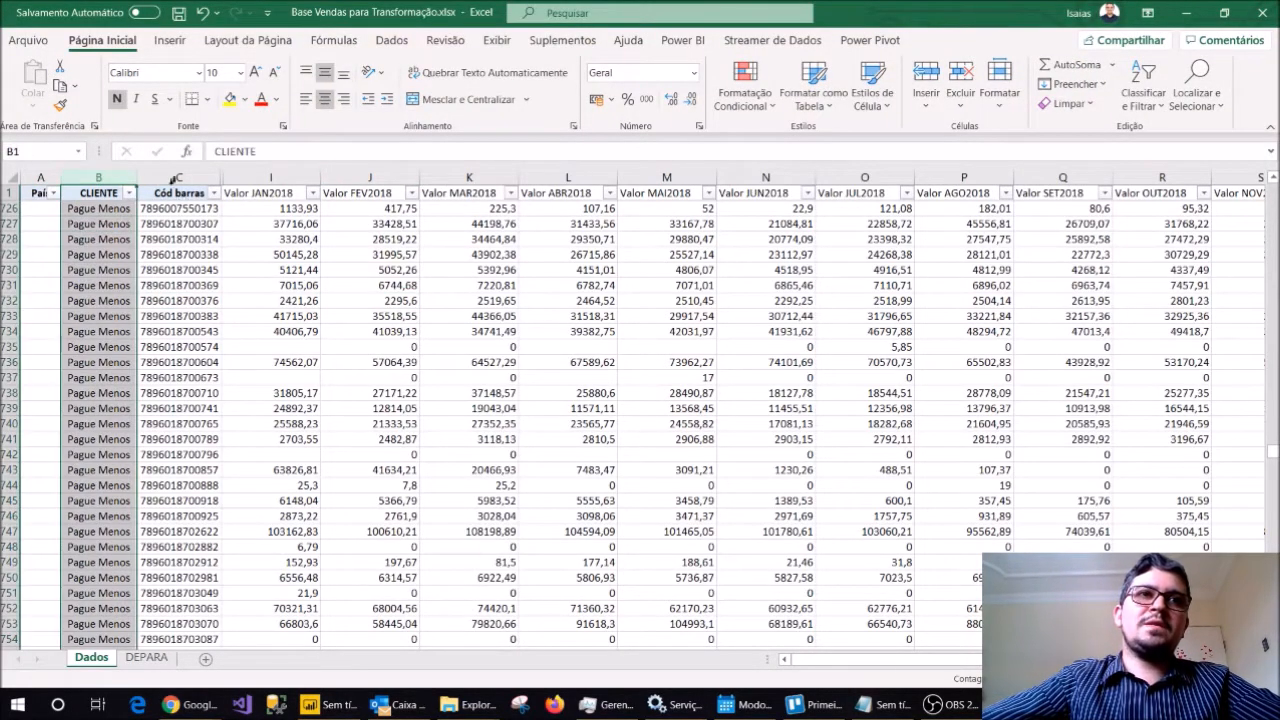
{"action": "left_click", "coordinate": [180, 177]}
{"action": "left_click", "coordinate": [173, 271]}
{"action": "left_click", "coordinate": [125, 267]}
{"action": "left_click", "coordinate": [175, 267]}
{"action": "left_click", "coordinate": [125, 267]}
{"action": "left_click", "coordinate": [266, 257]}
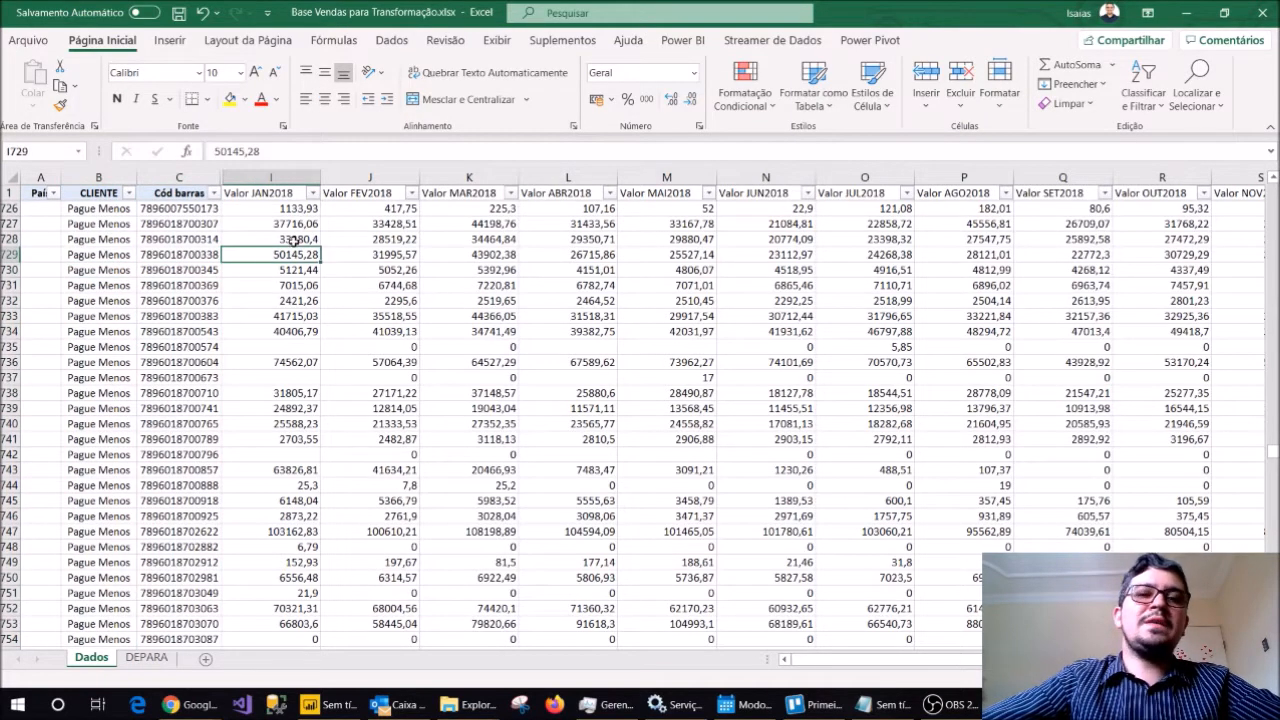
Examine how the sales values are spread across the monthly columns Valor JAN2018 to Valor FEV2019 for each customer and product
{"action": "left_click_drag", "start_coordinate": [269, 238], "coordinate": [1162, 240]}
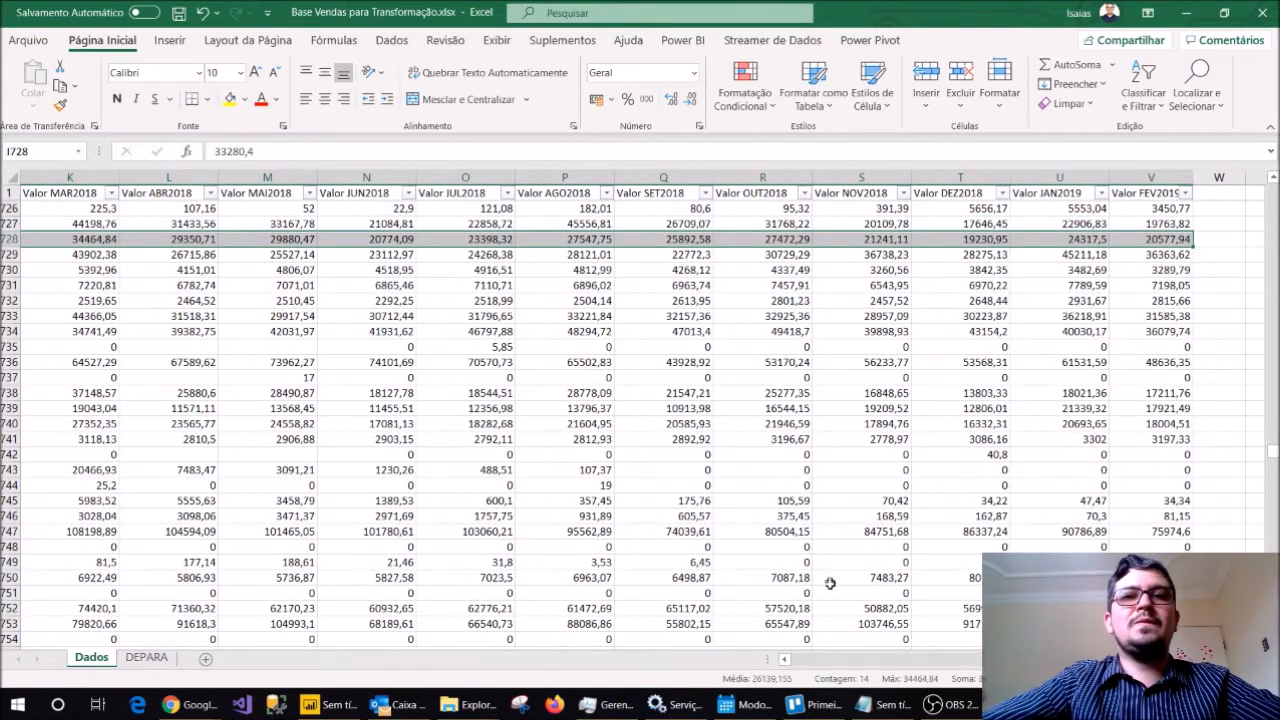
{"action": "scroll", "coordinate": [815, 668], "scroll_direction": "left", "scroll_amount": 5}
{"action": "left_click_drag", "start_coordinate": [258, 178], "coordinate": [1262, 200]}
{"action": "scroll", "coordinate": [819, 664], "scroll_direction": "left", "scroll_amount": 5}
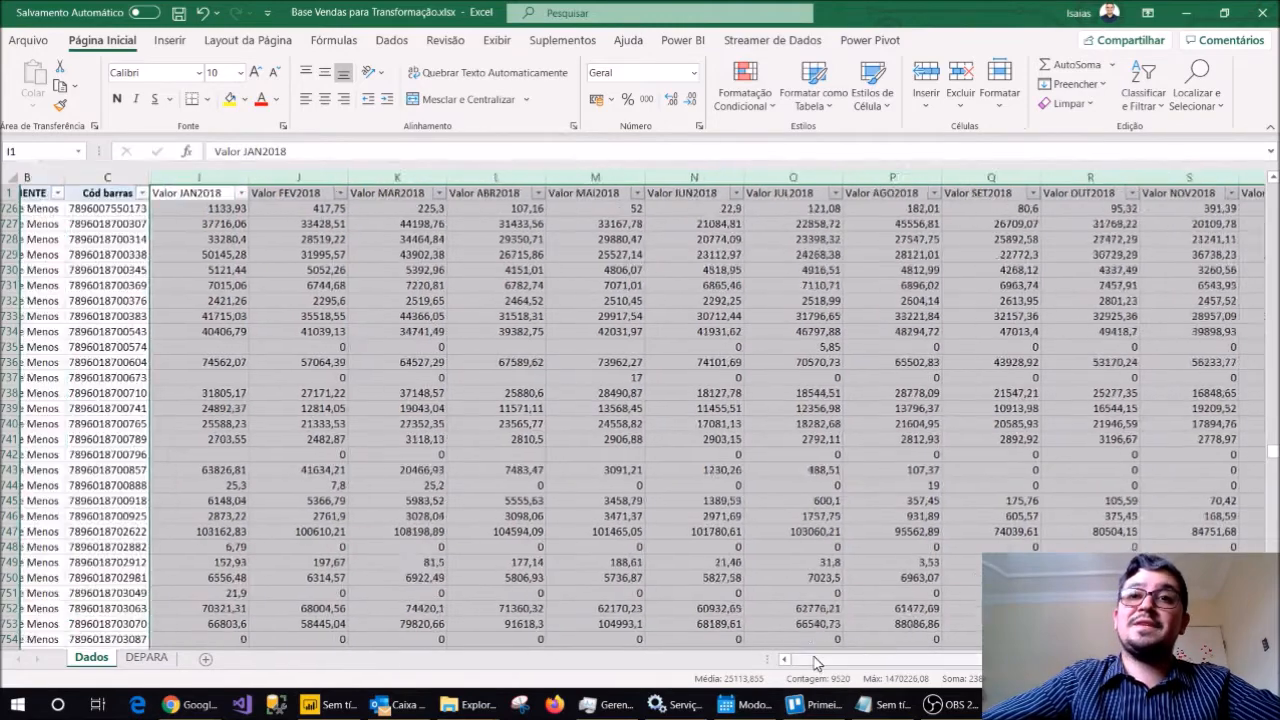
{"action": "left_click", "coordinate": [410, 455]}
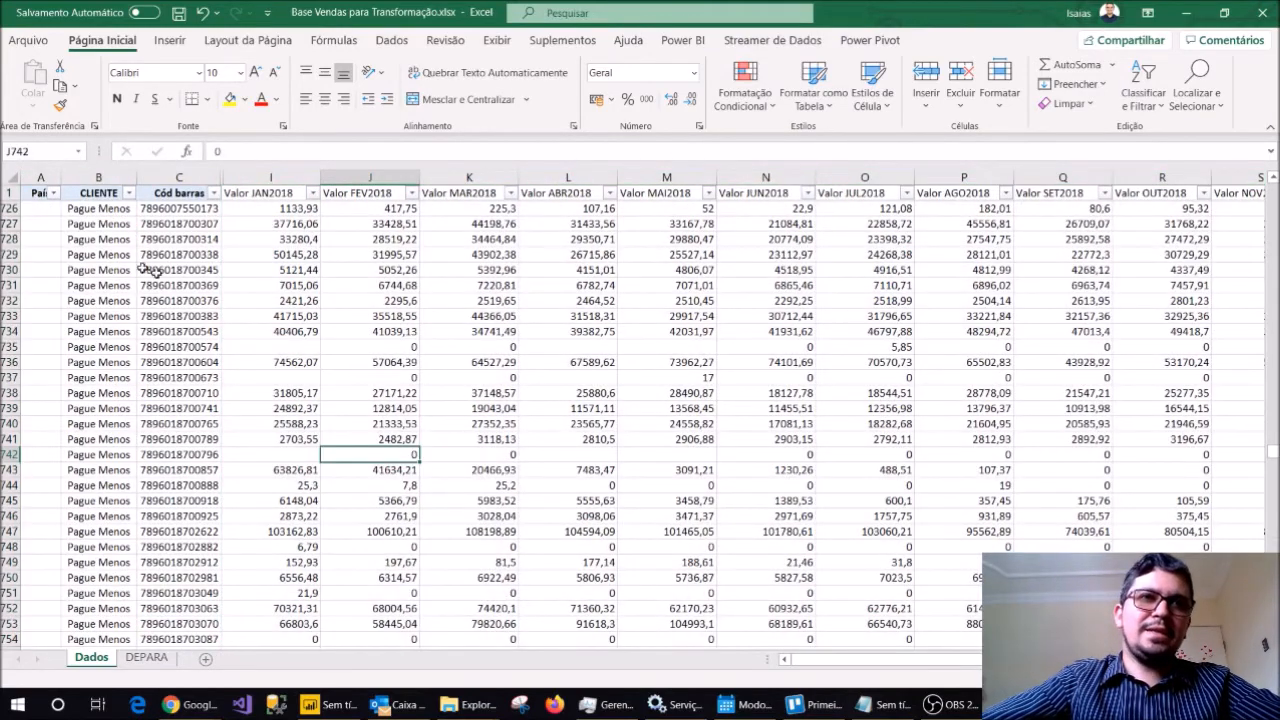
{"action": "left_click_drag", "start_coordinate": [98, 311], "coordinate": [465, 314]}
{"action": "left_click", "coordinate": [72, 211]}
{"action": "left_click", "coordinate": [245, 270]}
{"action": "left_click", "coordinate": [108, 301]}
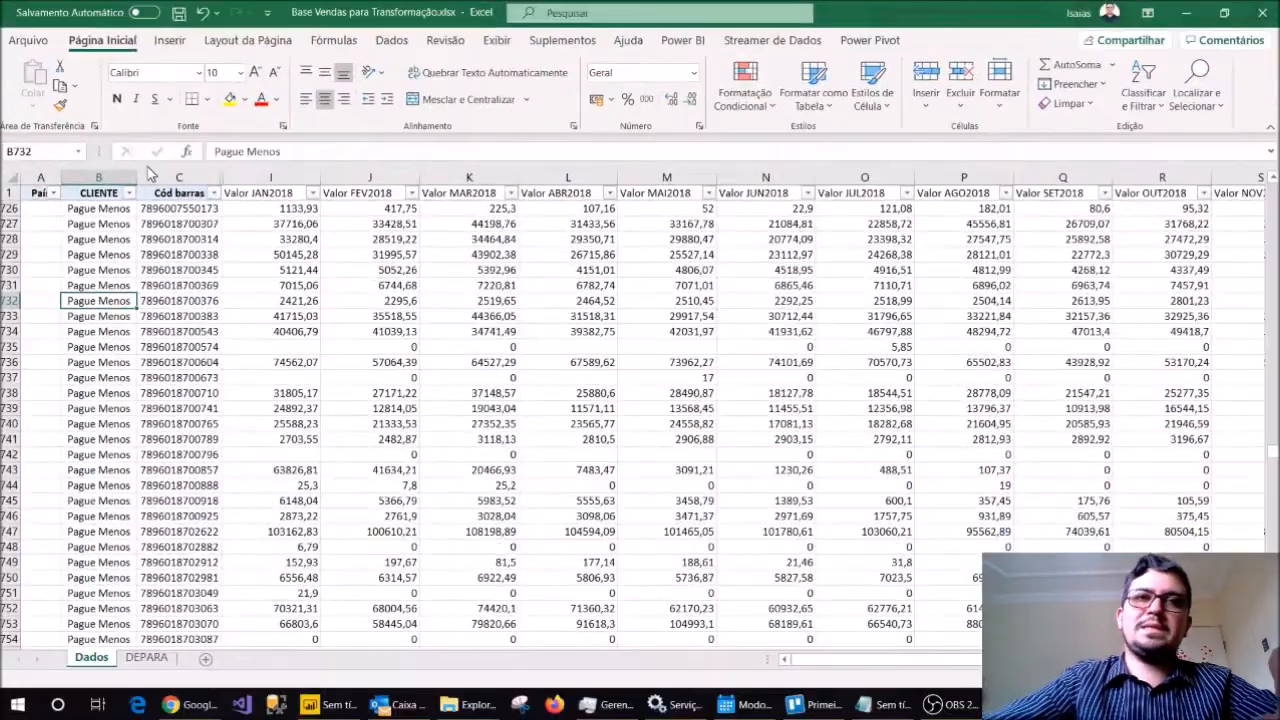
{"action": "left_click", "coordinate": [216, 286]}
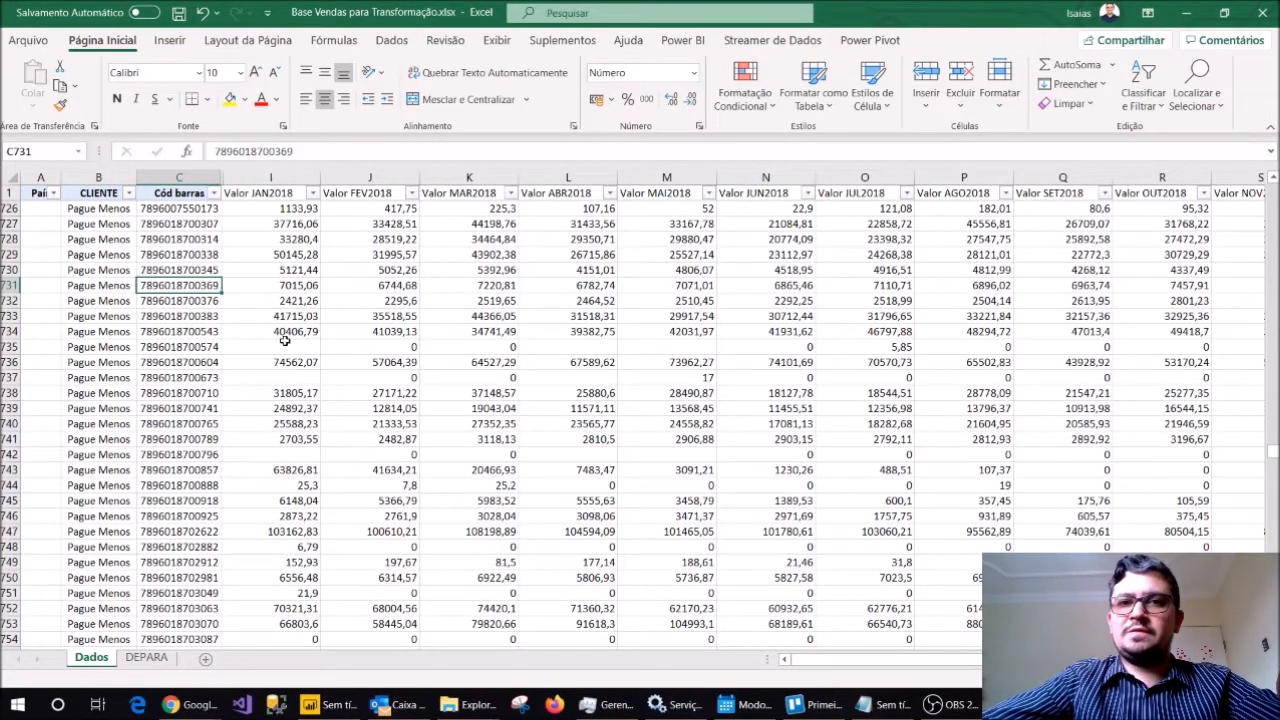
Switch to Power BI Desktop and connect to the Excel workbook Base Vendas para Transformação.xlsx from the Downloads folder
{"action": "left_click", "coordinate": [340, 703]}
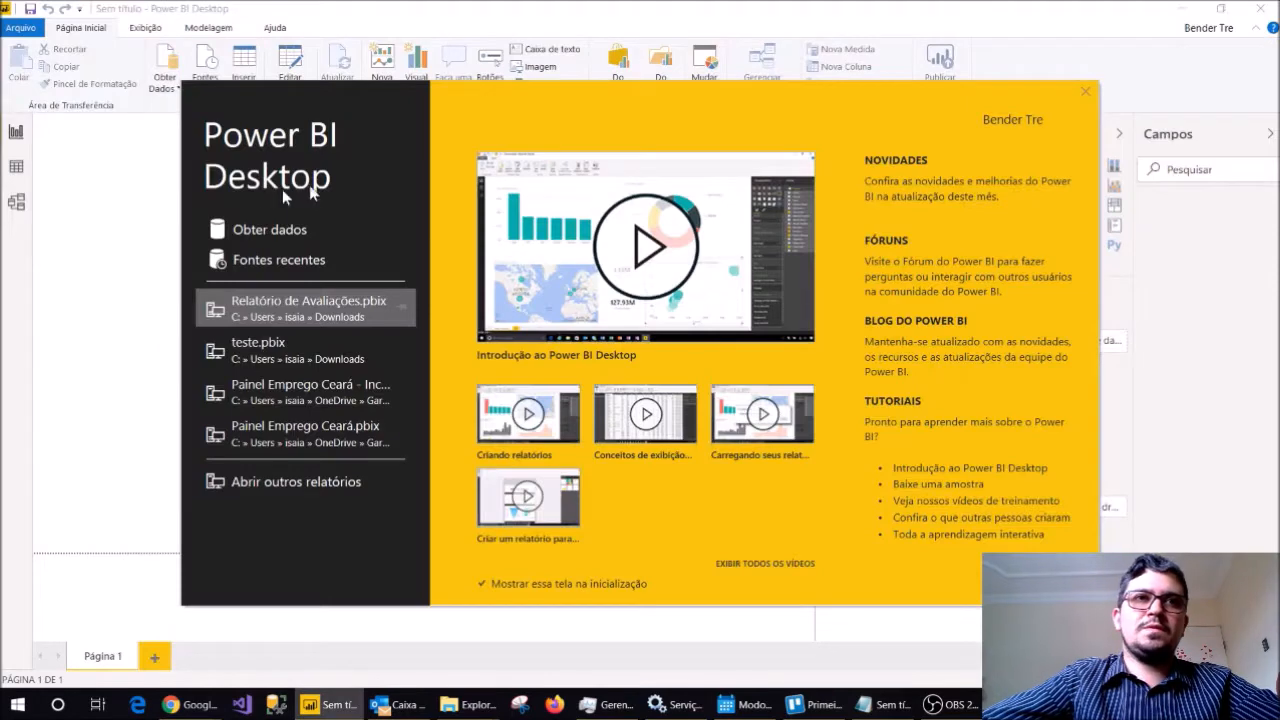
{"action": "left_click", "coordinate": [1090, 89]}
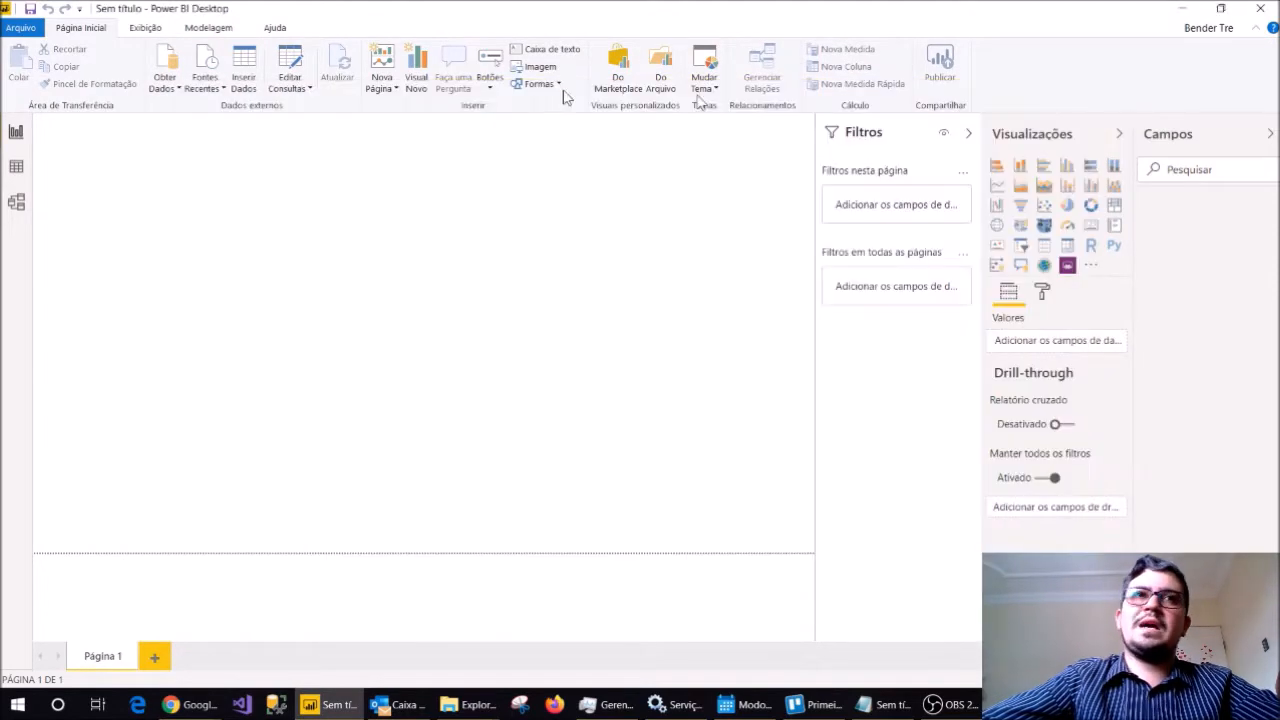
{"action": "left_click", "coordinate": [164, 86]}
{"action": "left_click", "coordinate": [192, 128]}
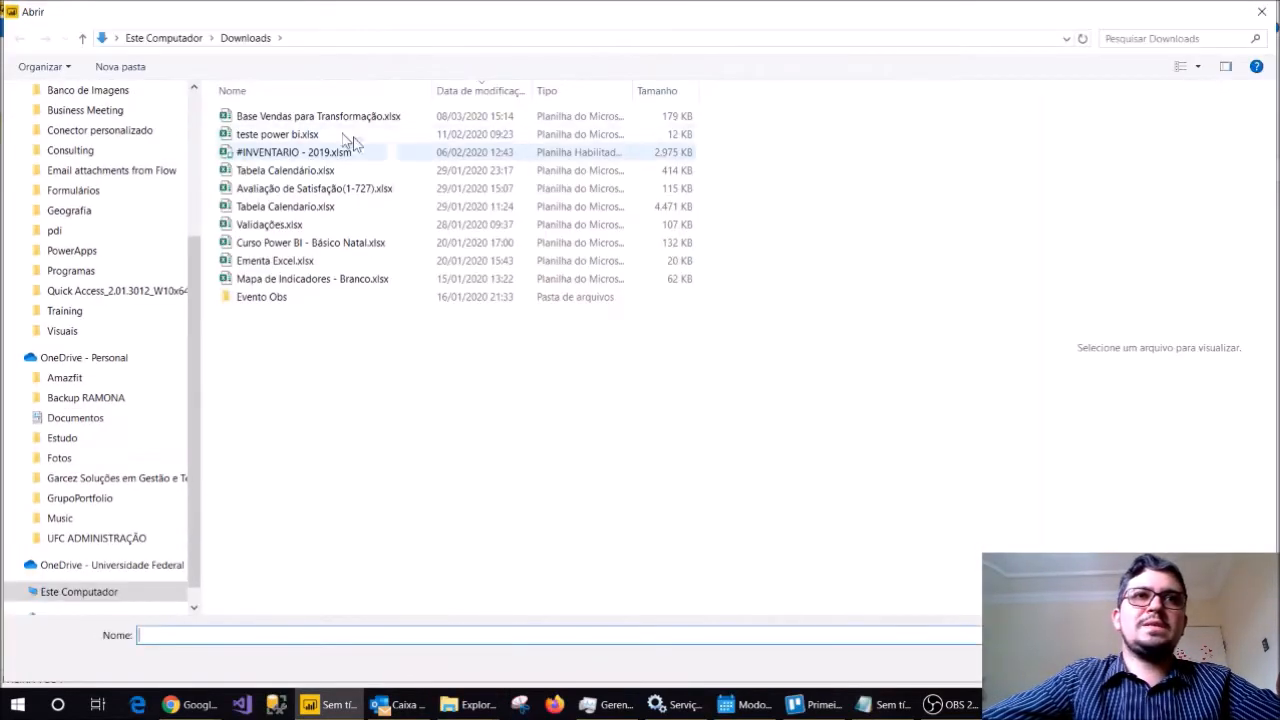
{"action": "left_click", "coordinate": [270, 117]}
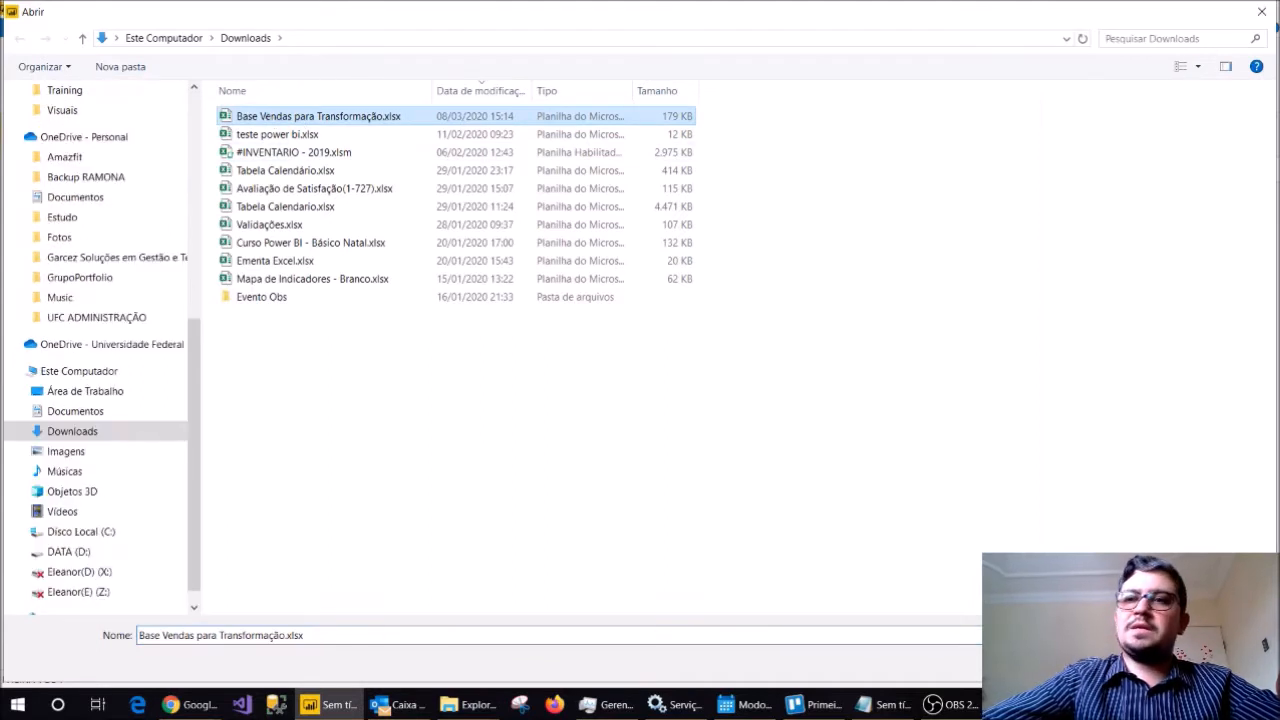
{"action": "key", "text": "Return"}
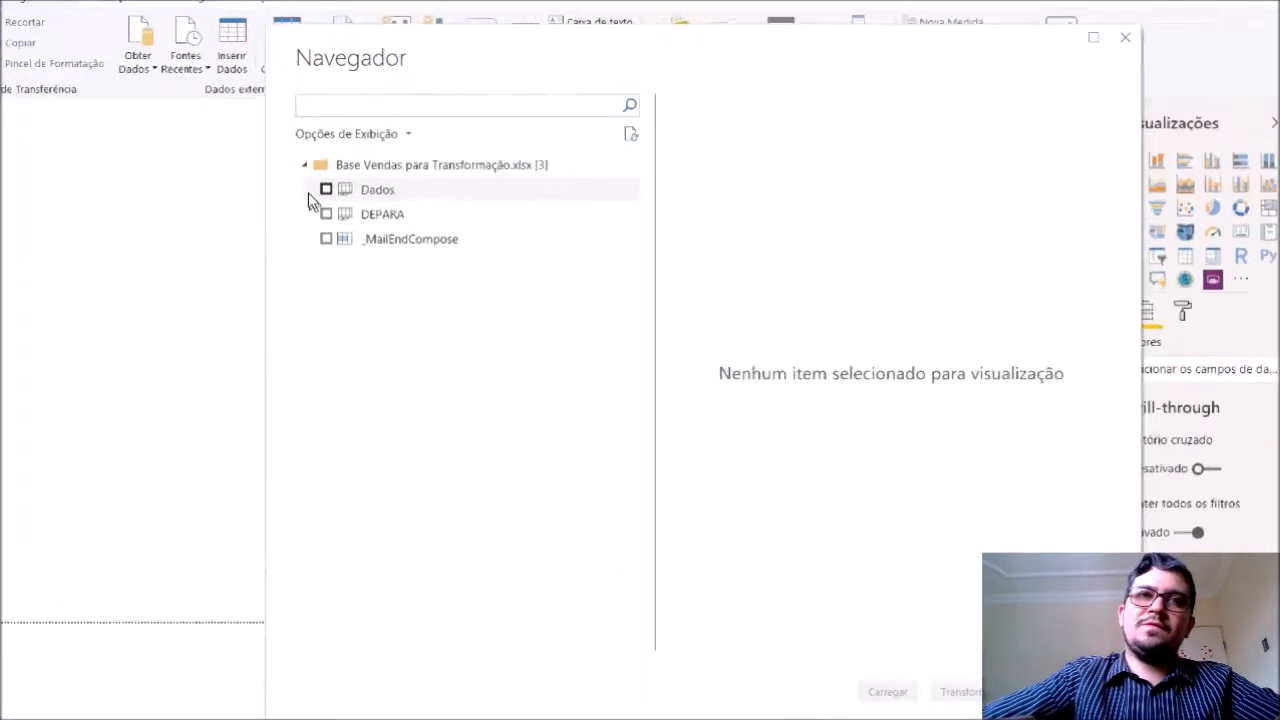
Choose the Dados sheet for import and open it in Power Query Editor
{"action": "left_click", "coordinate": [326, 189]}
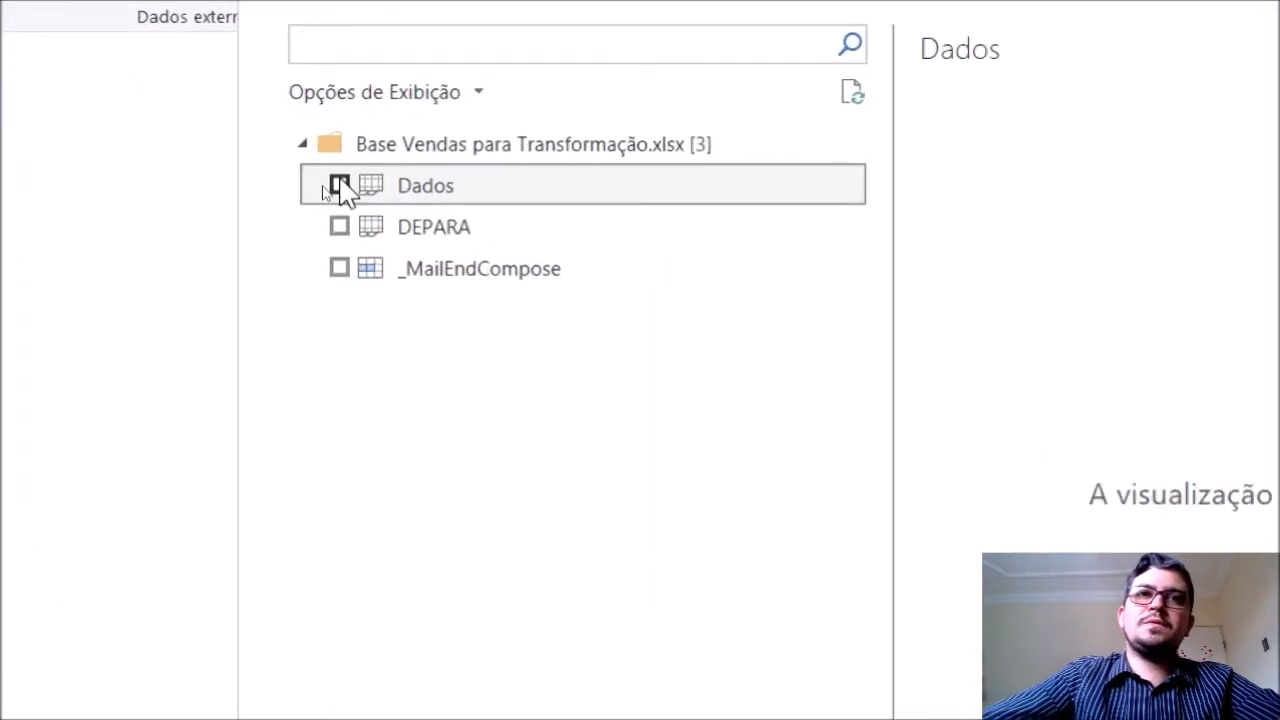
{"action": "left_click", "coordinate": [339, 188]}
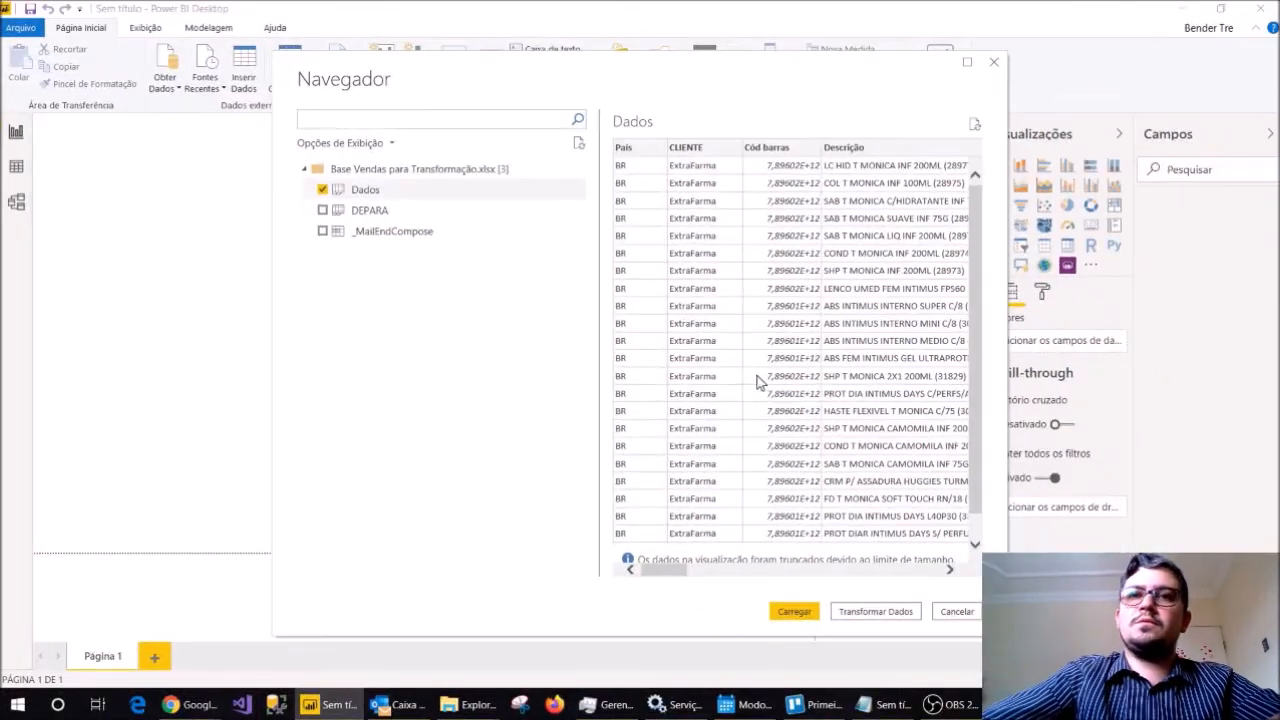
{"action": "mouse_move", "coordinate": [666, 571]}
{"action": "left_mouse_down"}
{"action": "mouse_move", "coordinate": [849, 549]}
{"action": "mouse_move", "coordinate": [935, 565]}
{"action": "mouse_move", "coordinate": [648, 569]}
{"action": "left_mouse_up"}
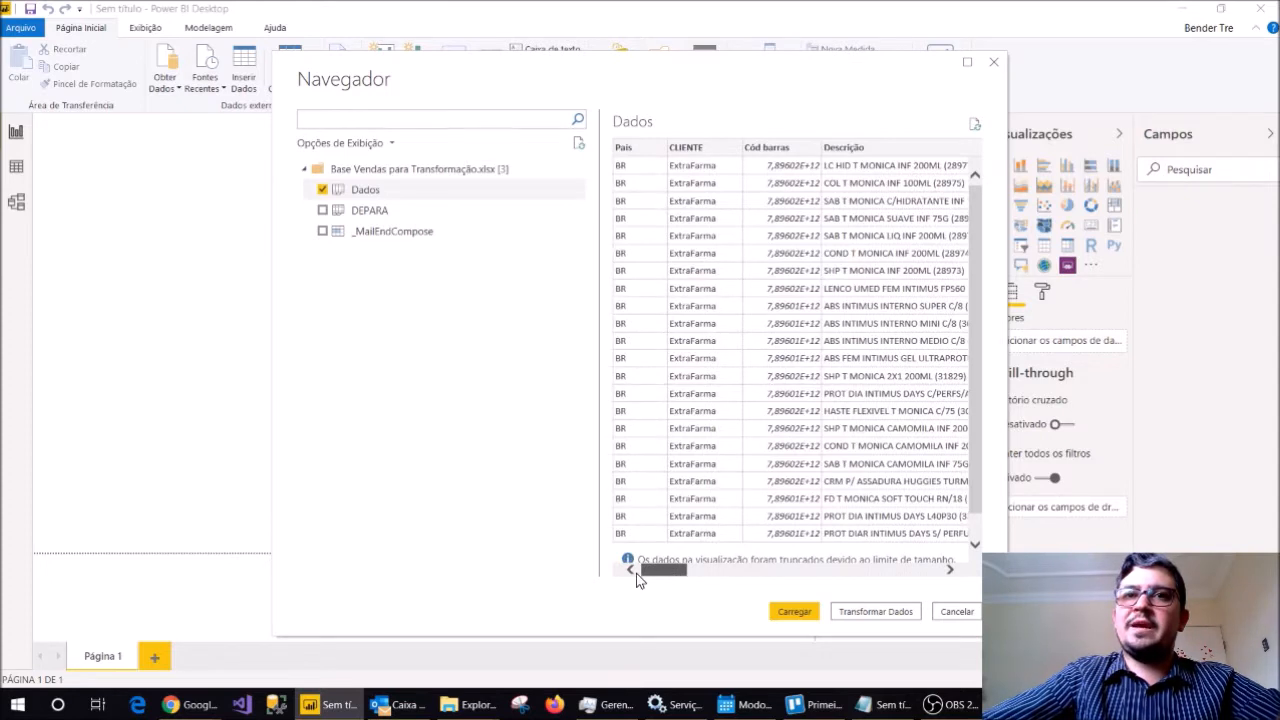
{"action": "left_click", "coordinate": [796, 614]}
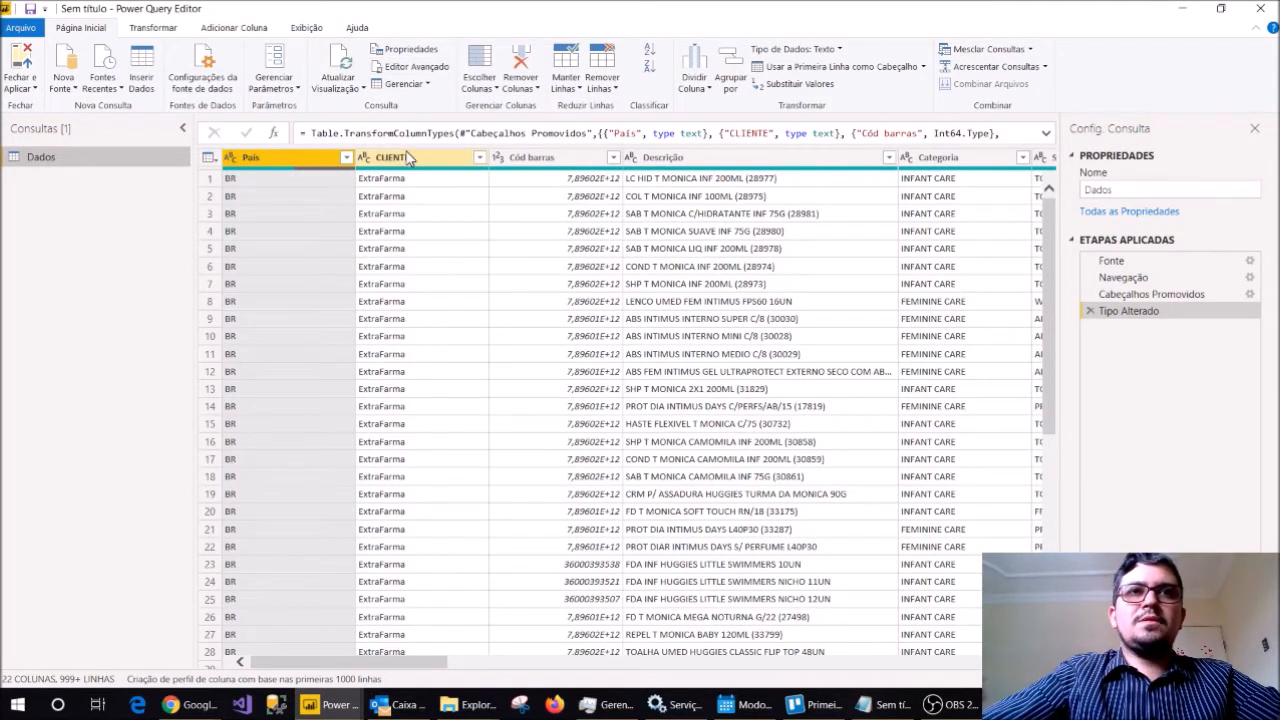
Hide the formula bar in Power Query Editor
{"action": "left_click", "coordinate": [320, 32]}
{"action": "left_click", "coordinate": [118, 55]}
{"action": "left_click", "coordinate": [88, 30]}
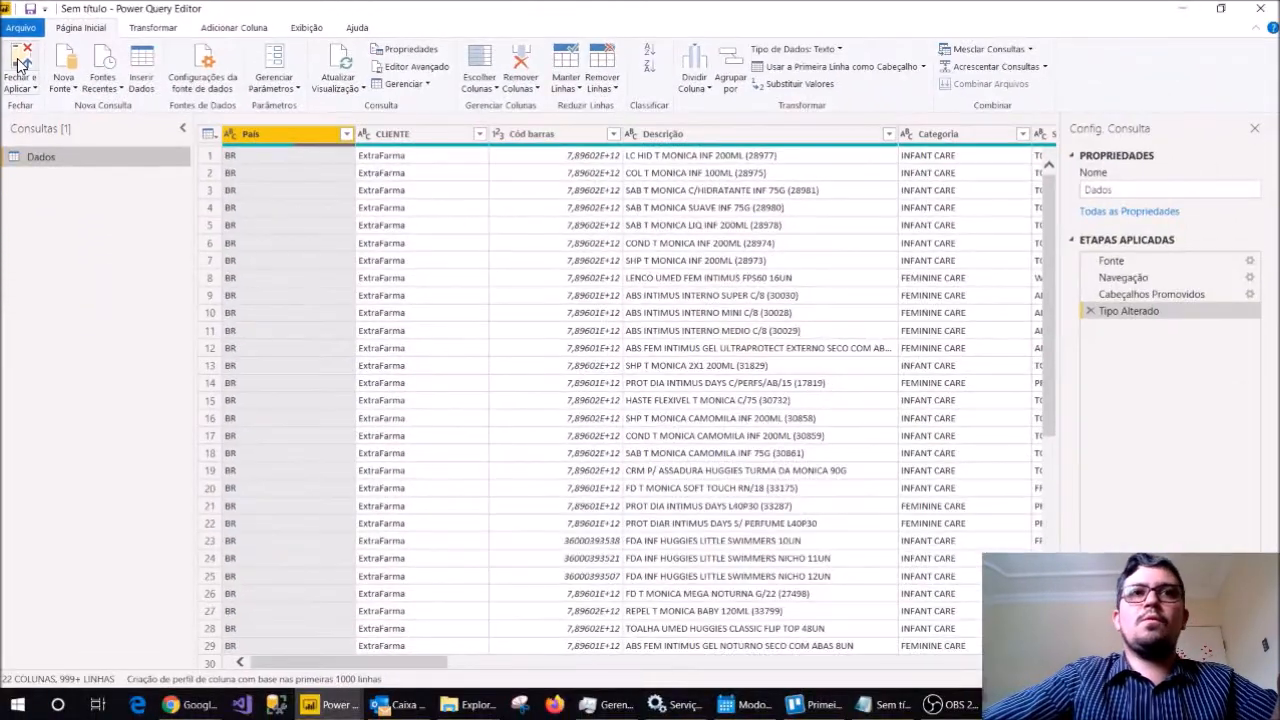
Close and apply the query to load the Dados table into the model, and reopen the query for editing
{"action": "left_click", "coordinate": [20, 63]}
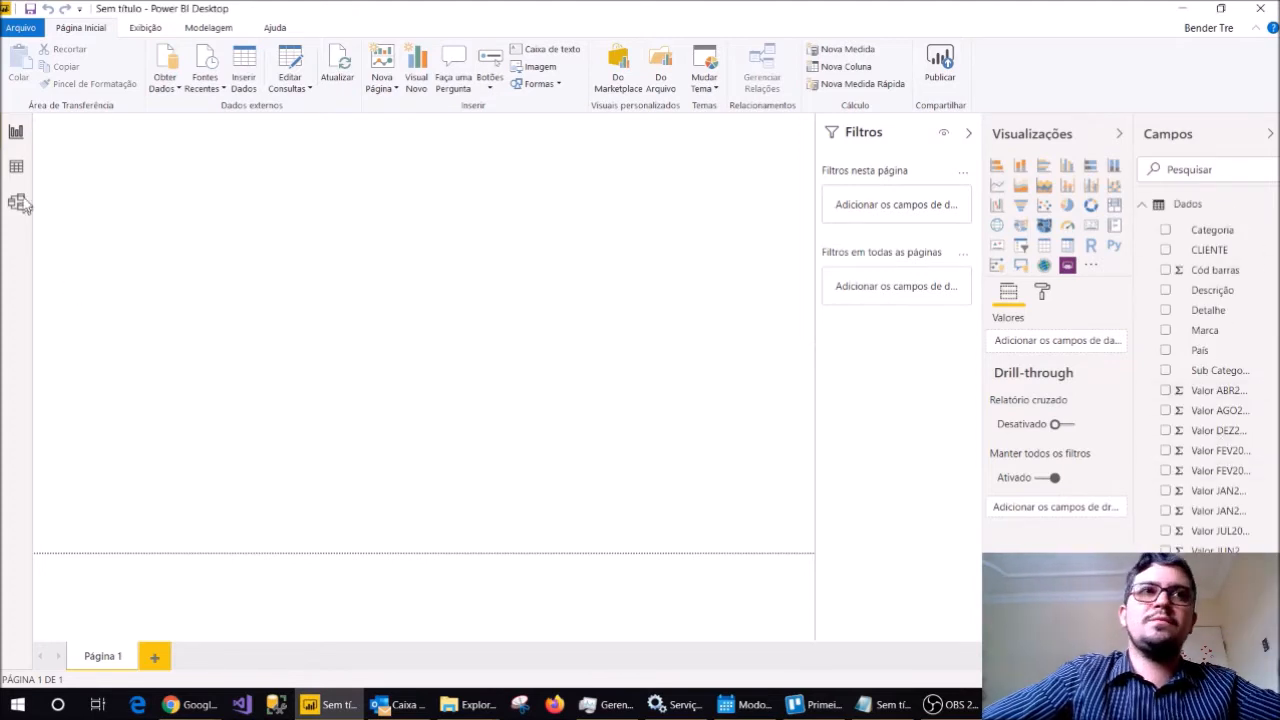
{"action": "left_click", "coordinate": [16, 166]}
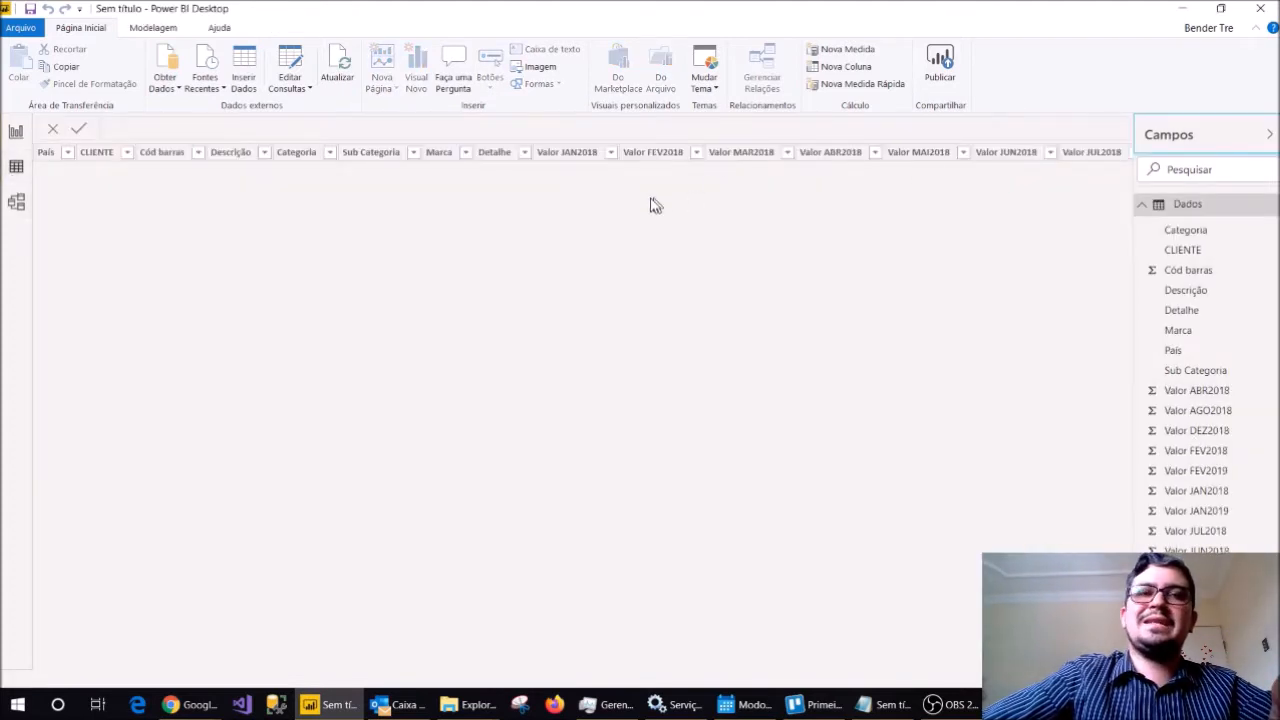
{"action": "left_click", "coordinate": [10, 132]}
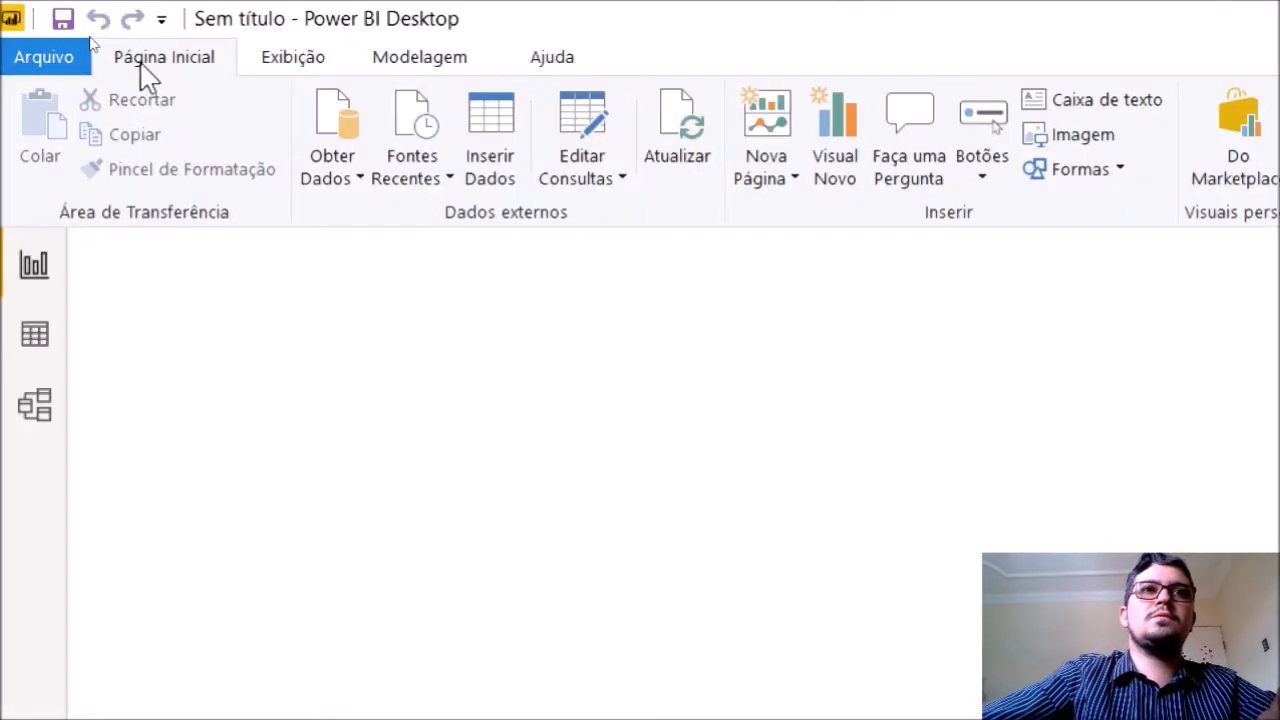
{"action": "left_click", "coordinate": [589, 115]}
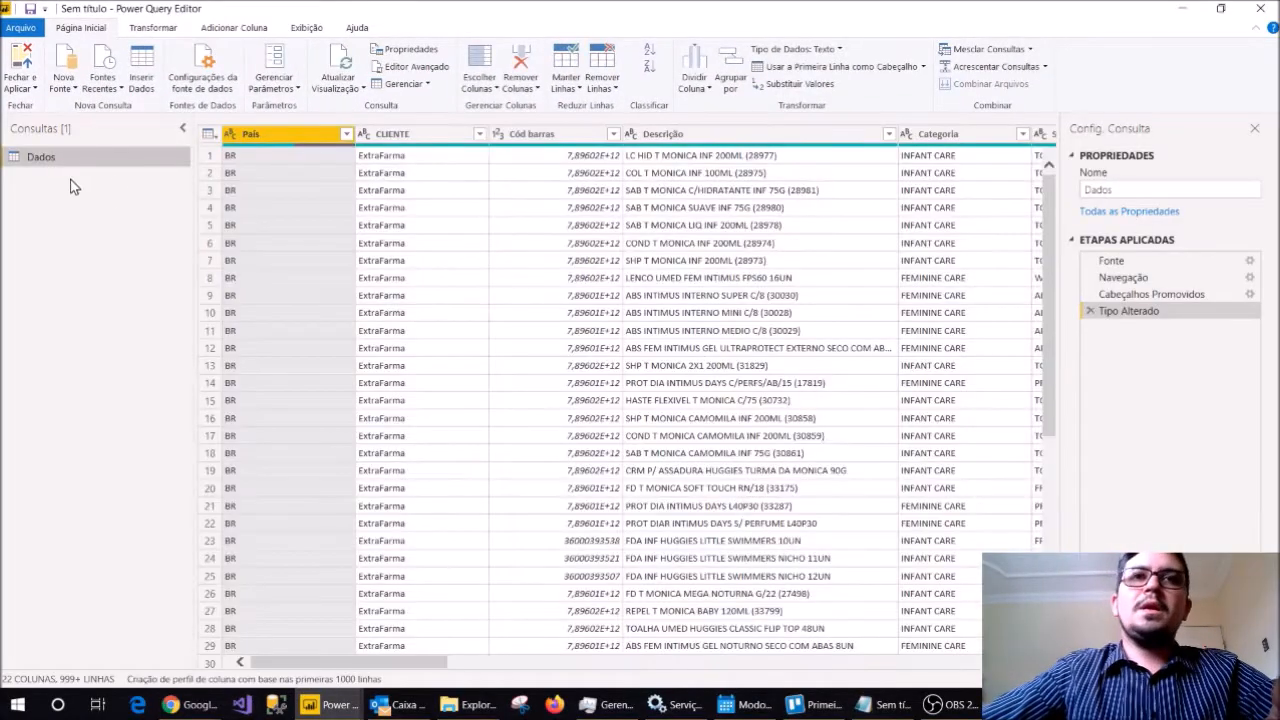
Select the monthly columns from Valor JAN2018 to Valor FEV2019 and review the descriptive columns before them
{"action": "left_click_drag", "start_coordinate": [365, 664], "coordinate": [650, 661]}
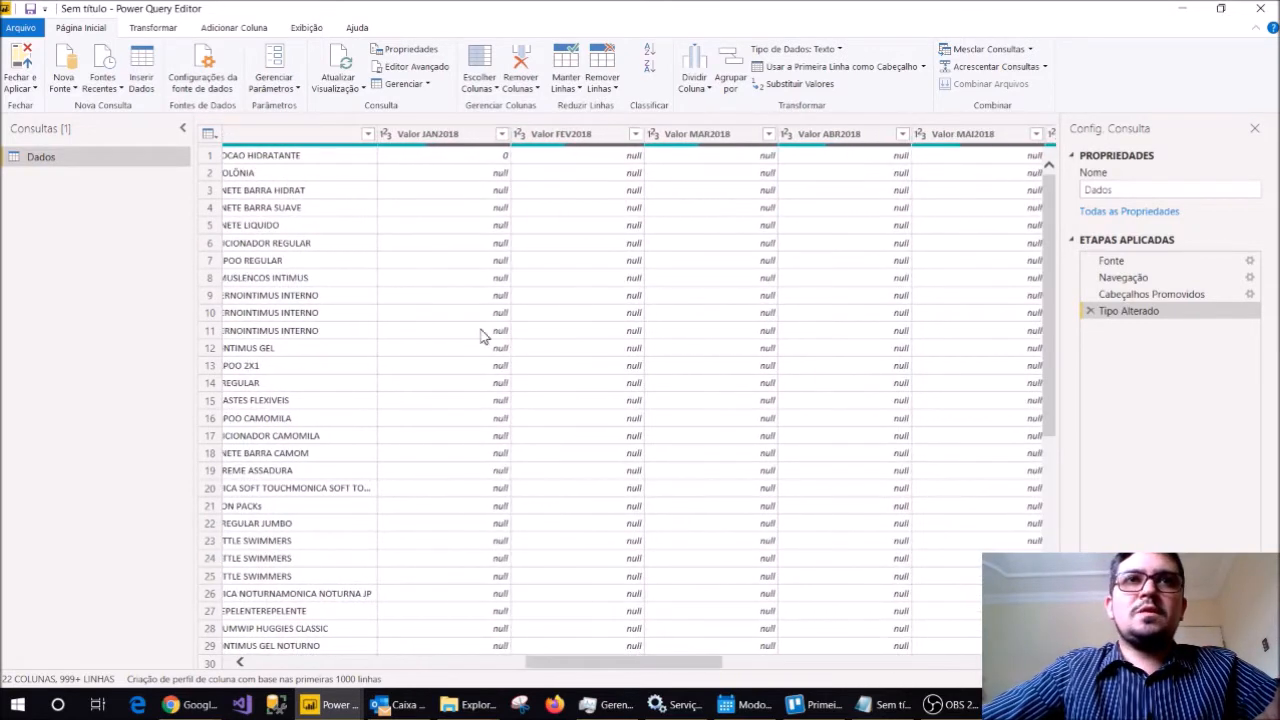
{"action": "left_click", "coordinate": [449, 136]}
{"action": "key", "text": "shift+Right"}
{"action": "key", "text": "shift+Right"}
{"action": "key", "text": "shift+Right"}
{"action": "key", "text": "shift+Right"}
{"action": "key", "text": "shift+Right"}
{"action": "key", "text": "shift+Right"}
{"action": "key", "text": "shift+Right"}
{"action": "key", "text": "shift+Right"}
{"action": "key", "text": "shift+Right"}
{"action": "key", "text": "shift+Right"}
{"action": "key", "text": "shift+Right"}
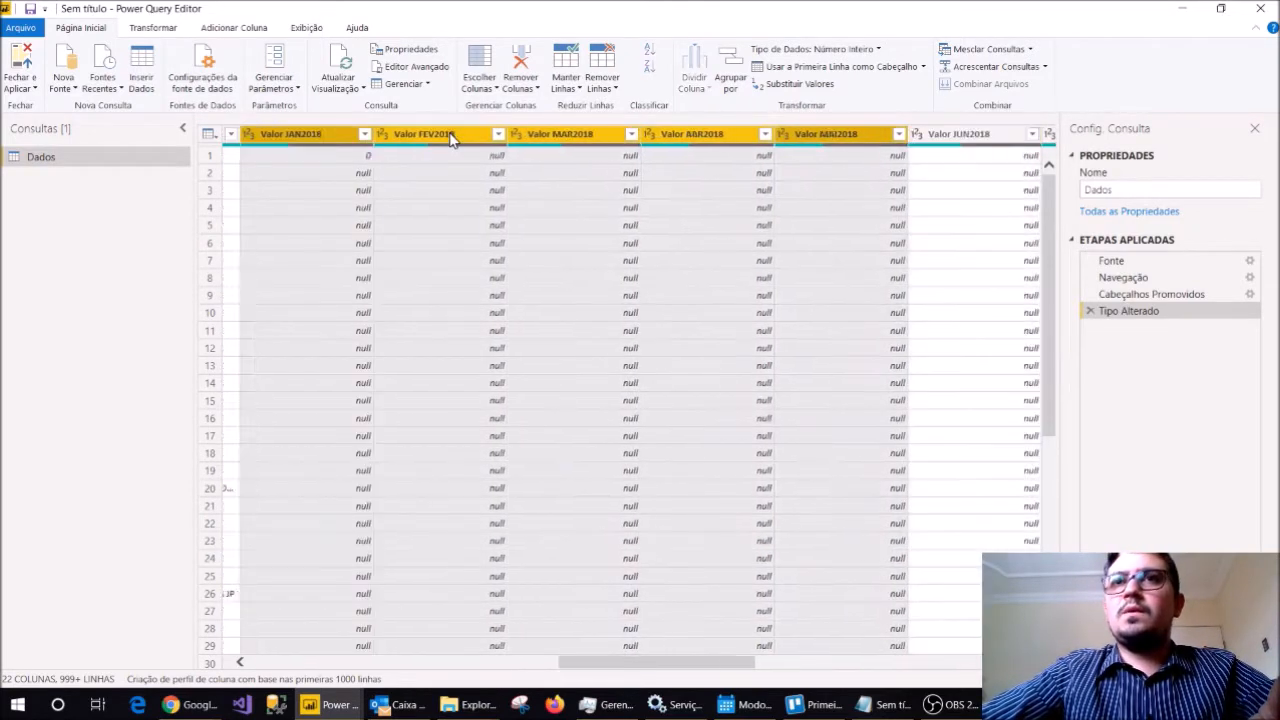
{"action": "key", "text": "shift+Right"}
{"action": "key", "text": "shift+Right"}
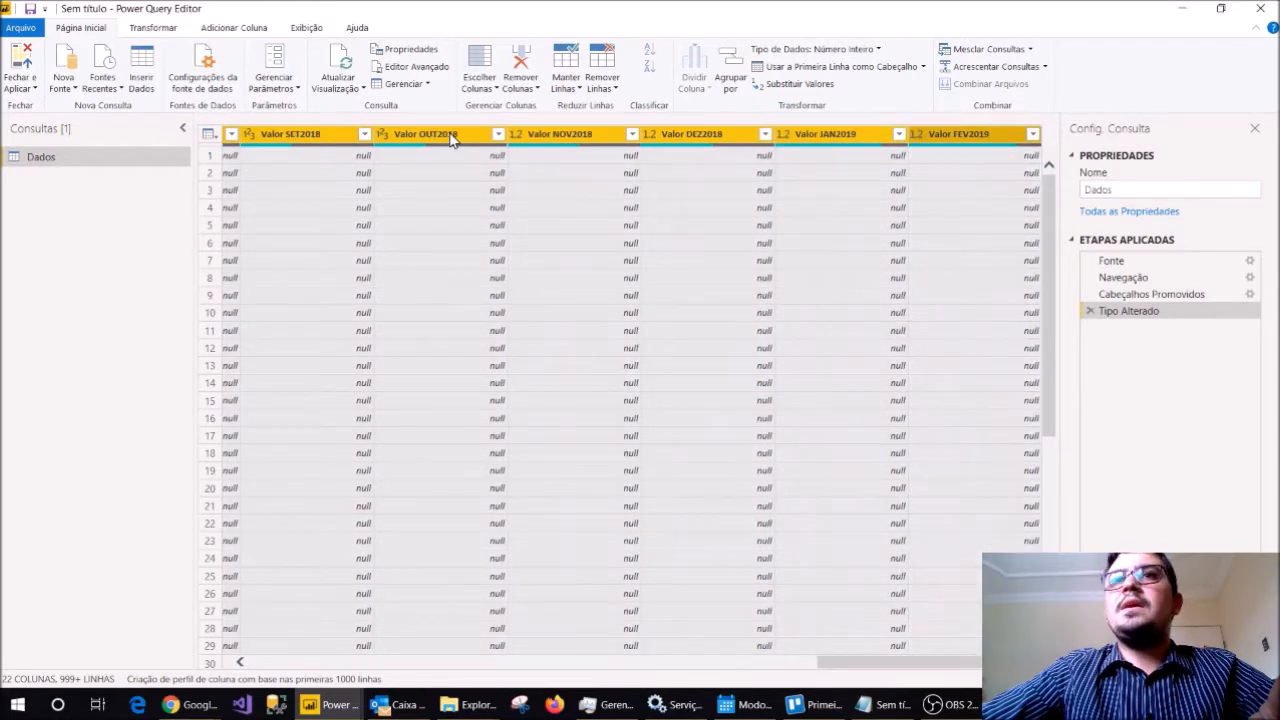
{"action": "left_click_drag", "start_coordinate": [886, 662], "coordinate": [258, 670]}
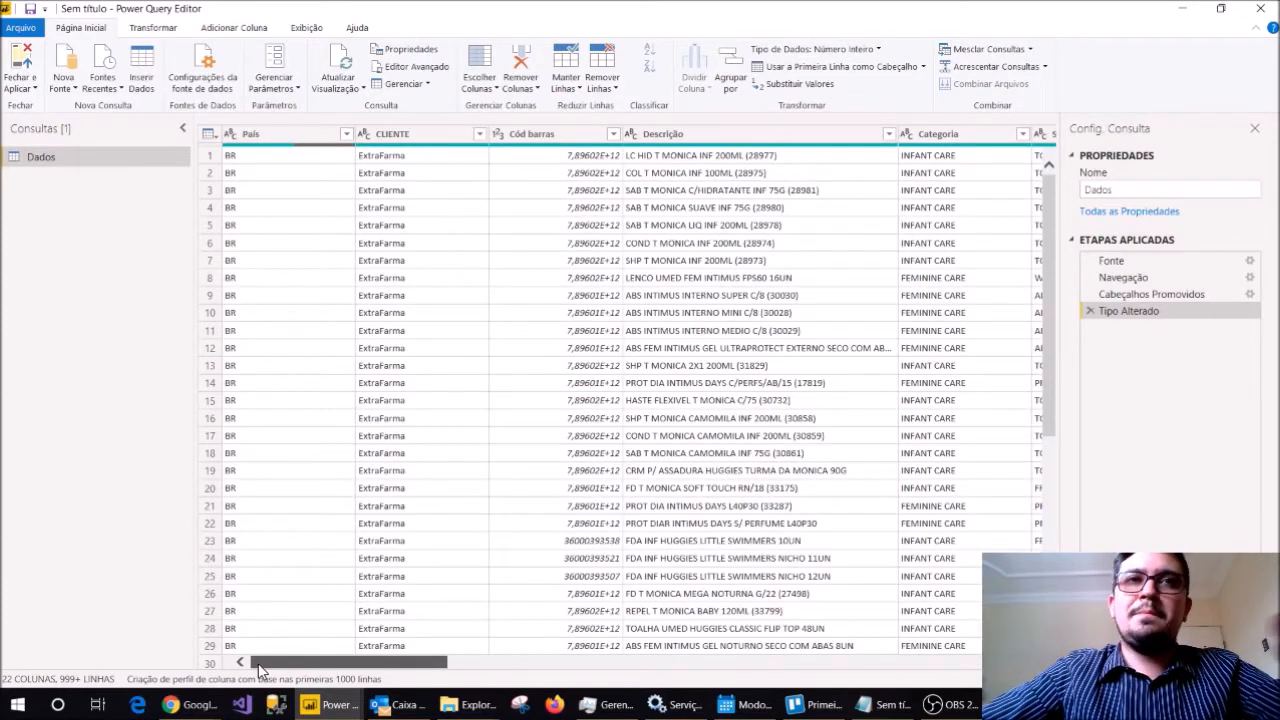
{"action": "left_click_drag", "start_coordinate": [258, 663], "coordinate": [508, 667]}
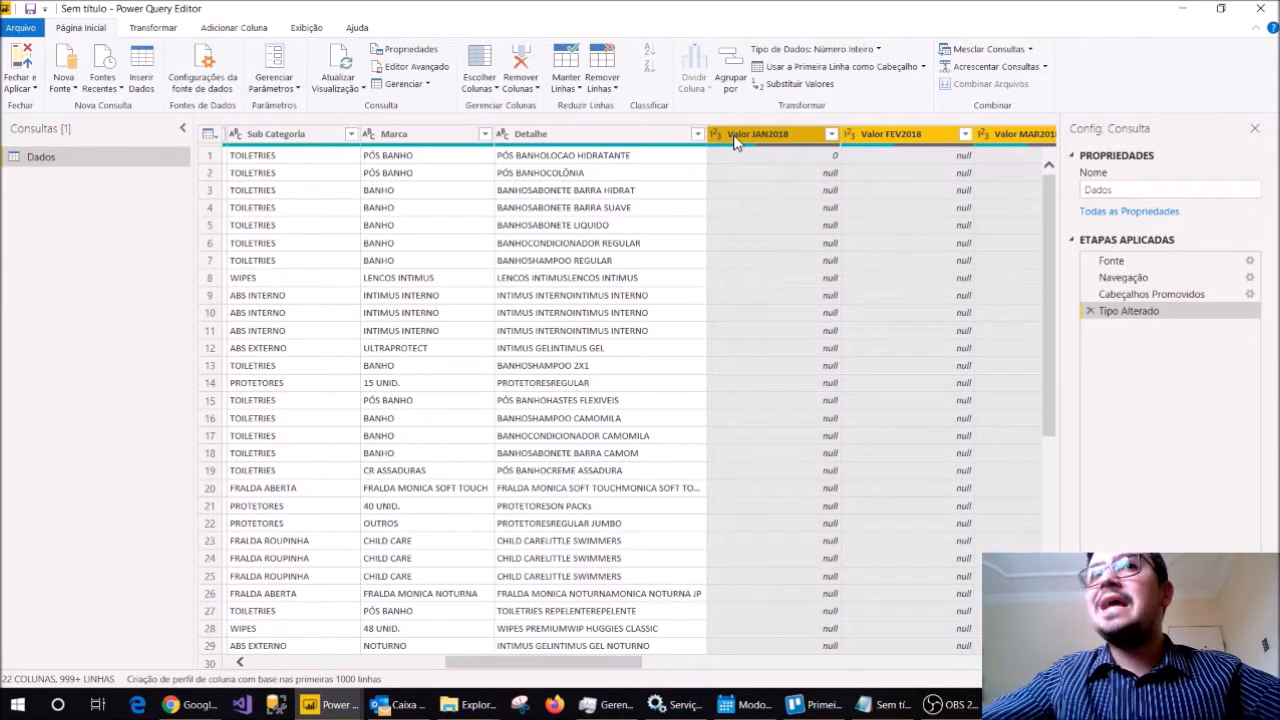
{"action": "left_click", "coordinate": [580, 134]}
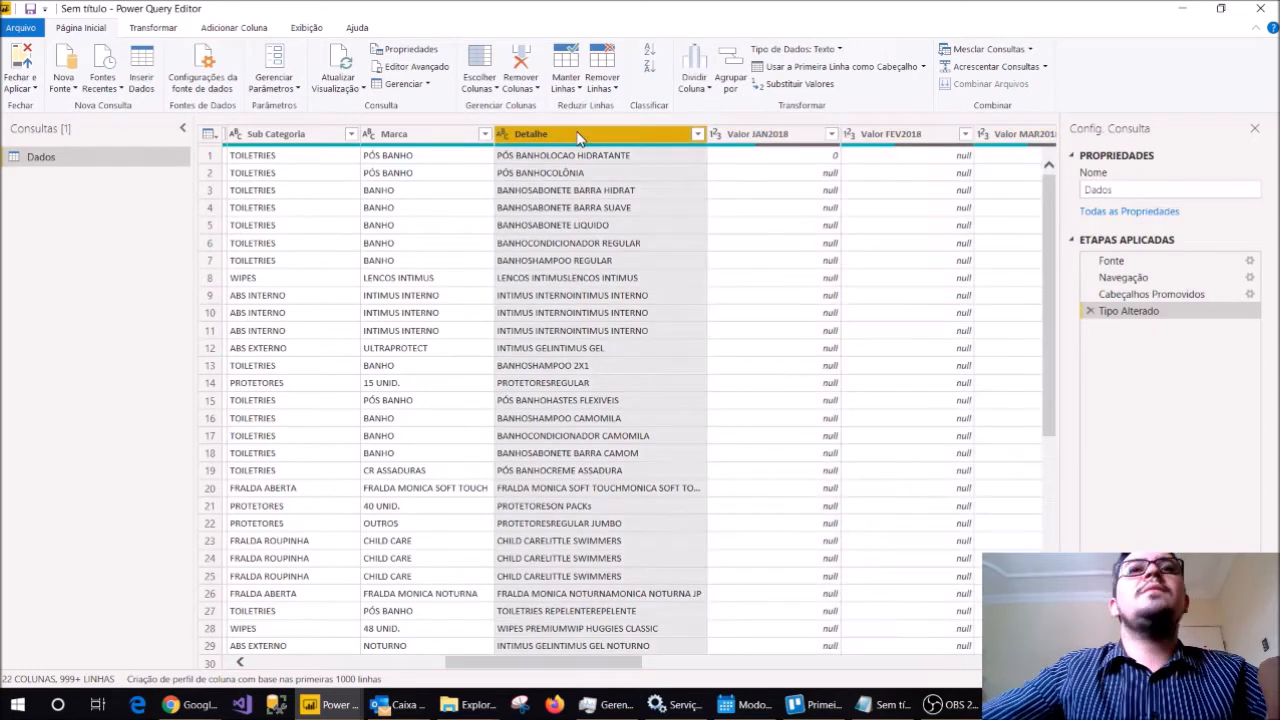
Unpivot the monthly columns Valor JAN2018 through Valor FEV2019 of the Dados query into attribute and value columns
{"action": "left_click", "coordinate": [737, 142]}
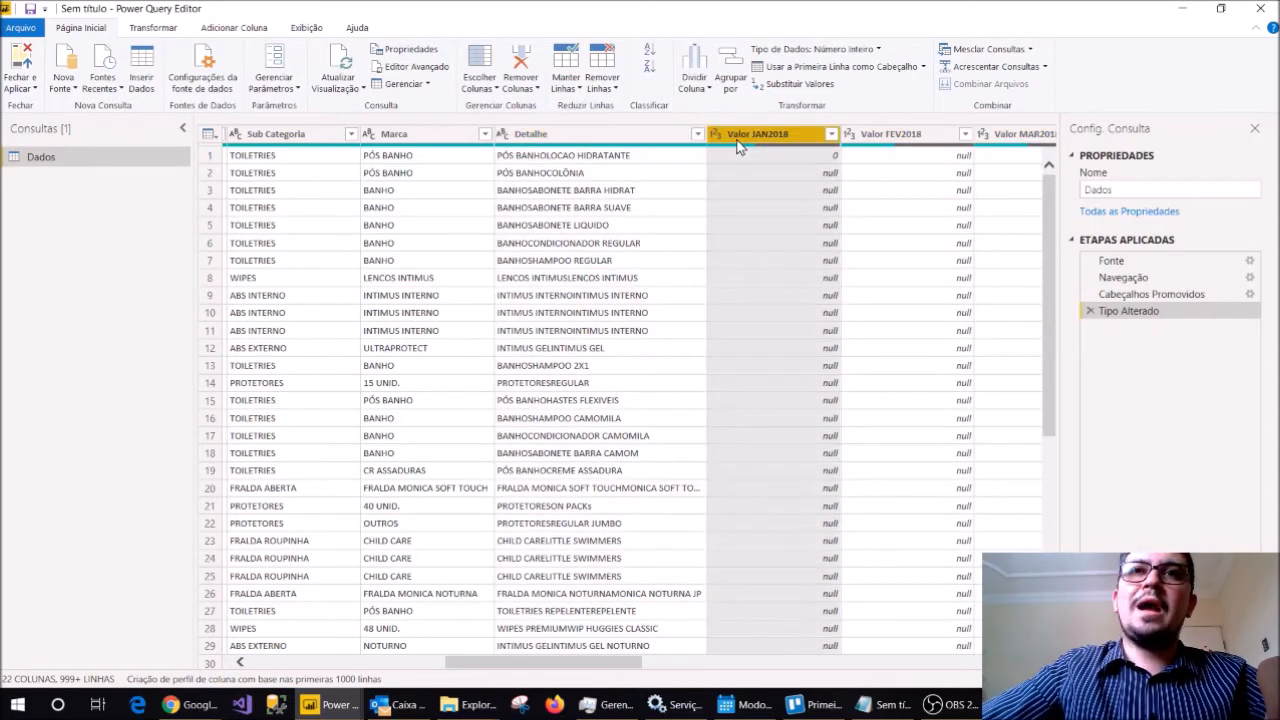
{"action": "key", "text": "shift+Right"}
{"action": "key", "text": "shift+Right"}
{"action": "key", "text": "shift+Right"}
{"action": "key", "text": "shift+Right"}
{"action": "key", "text": "shift+Right"}
{"action": "key", "text": "shift+Right"}
{"action": "key", "text": "shift+Right"}
{"action": "key", "text": "shift+Right"}
{"action": "key", "text": "shift+Right"}
{"action": "key", "text": "shift+Right"}
{"action": "key", "text": "shift+Right"}
{"action": "key", "text": "shift+Right"}
{"action": "key", "text": "shift+Right"}
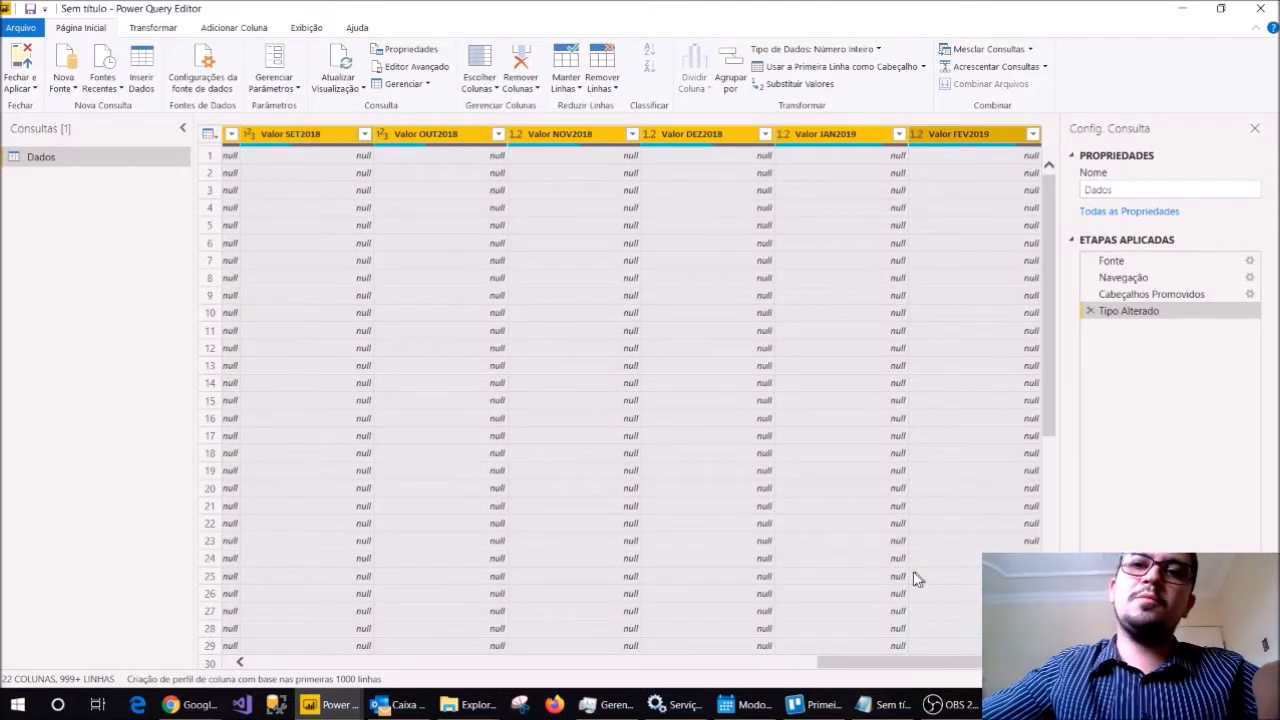
{"action": "left_click_drag", "start_coordinate": [920, 668], "coordinate": [614, 640]}
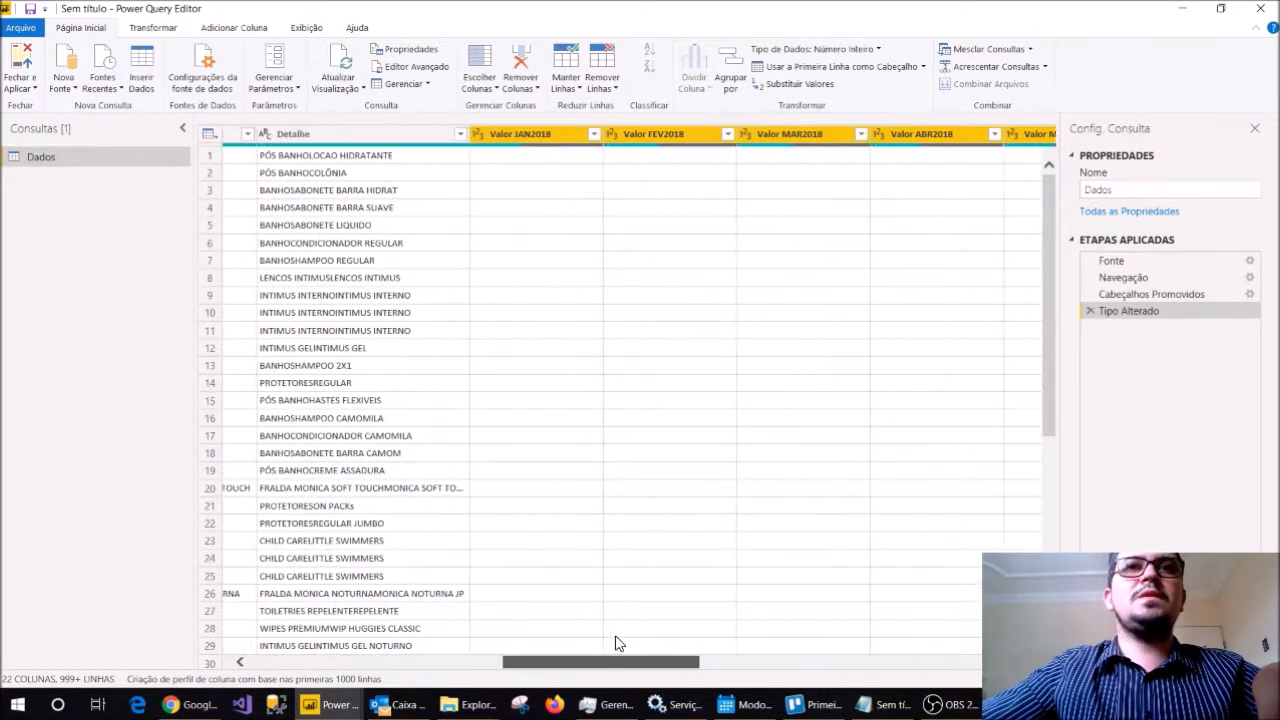
{"action": "left_click", "coordinate": [174, 30]}
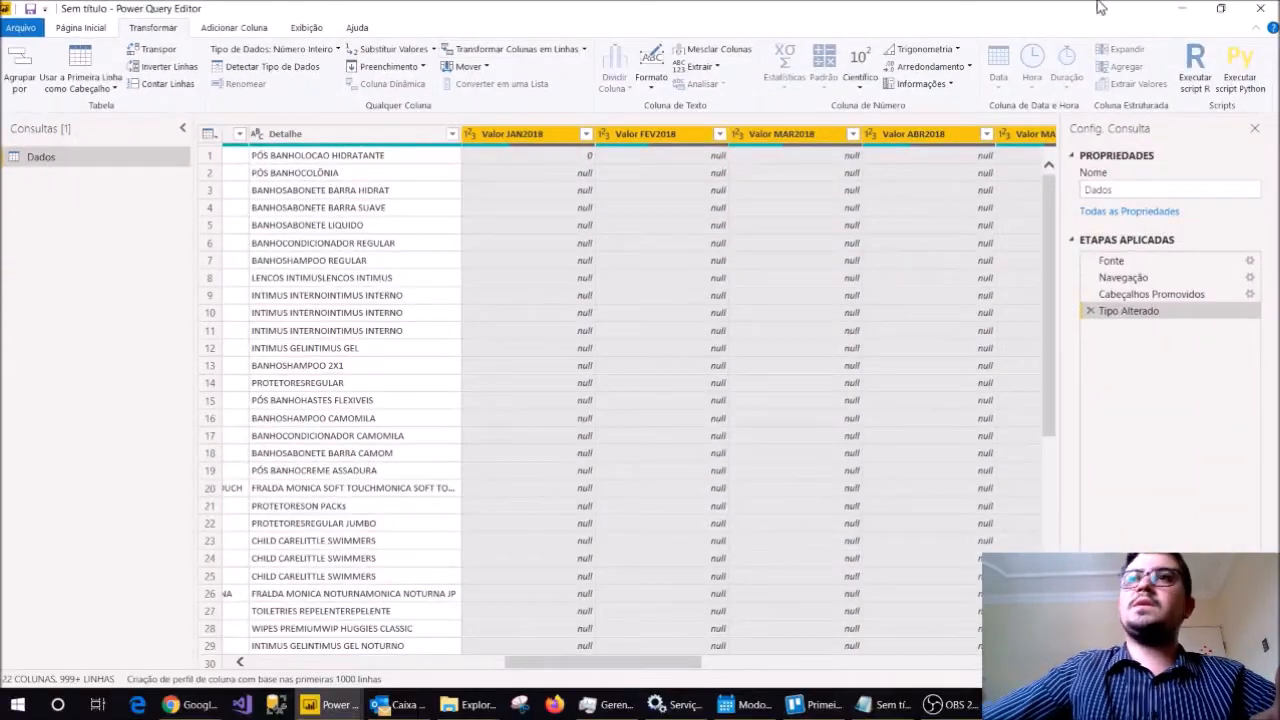
{"action": "left_click", "coordinate": [1220, 9]}
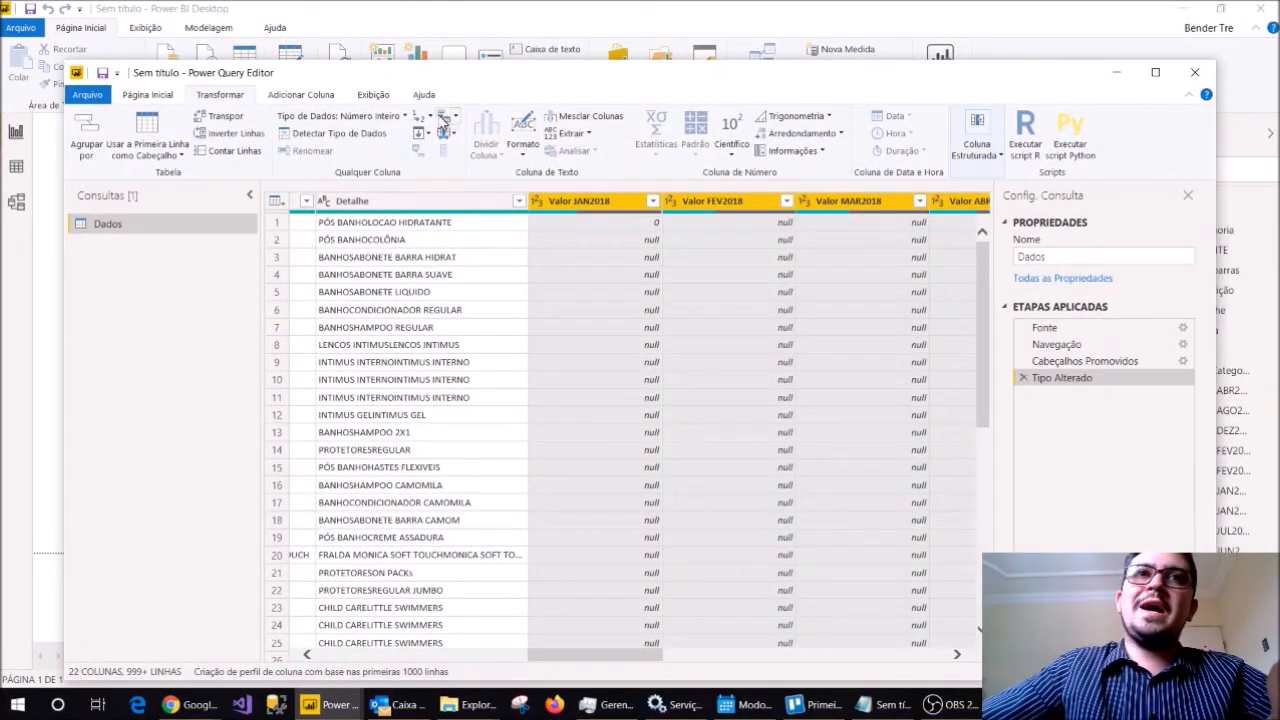
{"action": "left_click", "coordinate": [447, 121]}
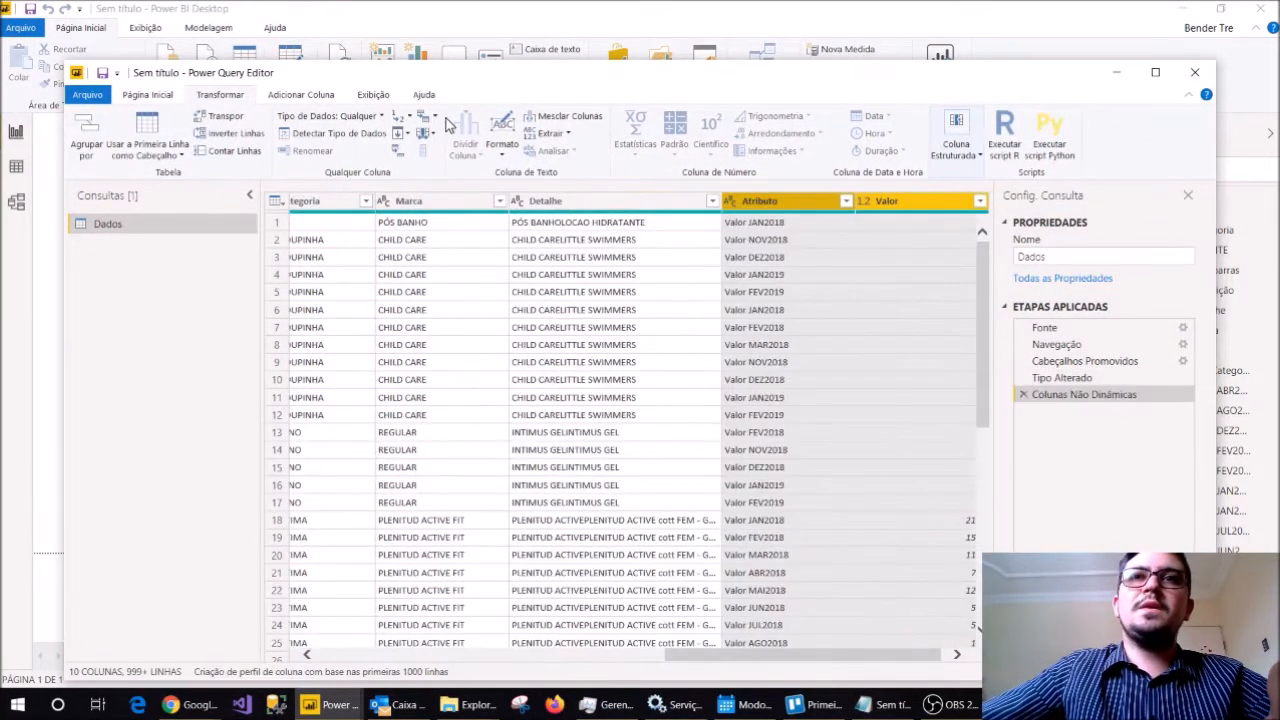
Maximize the Power Query Editor and rename the Atributo column to Período
{"action": "left_click", "coordinate": [1155, 72]}
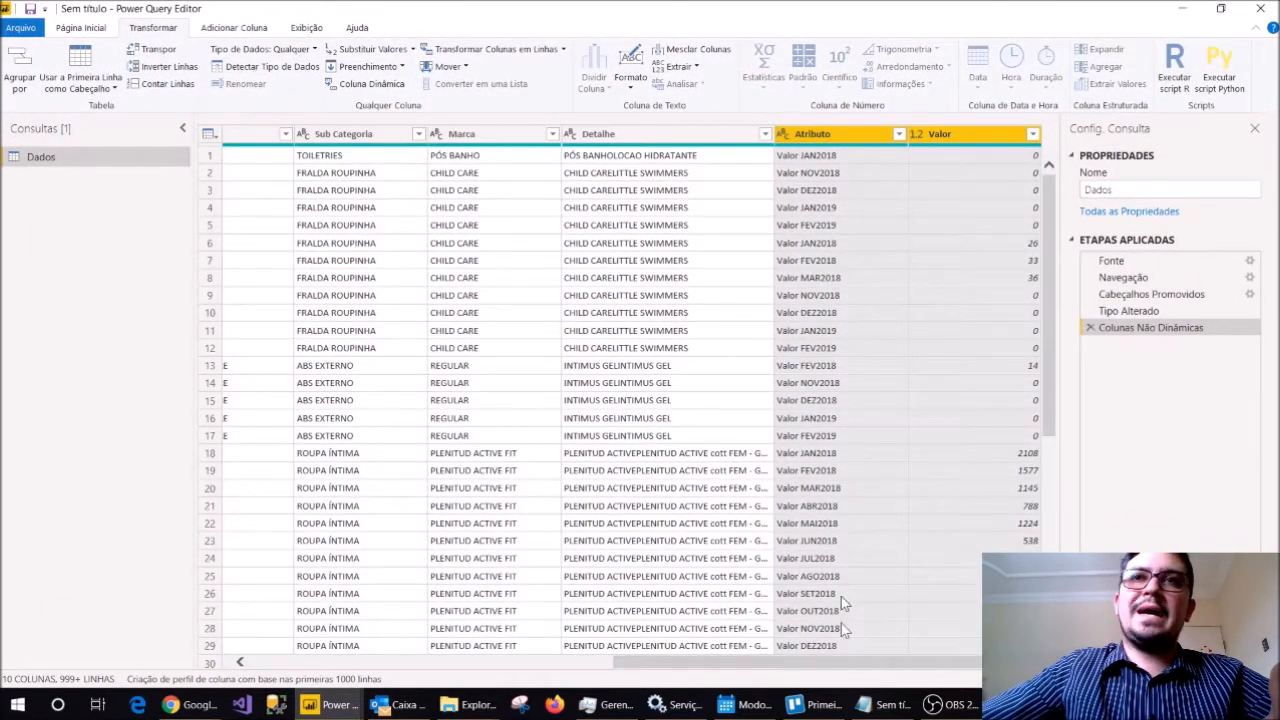
{"action": "left_click", "coordinate": [820, 137]}
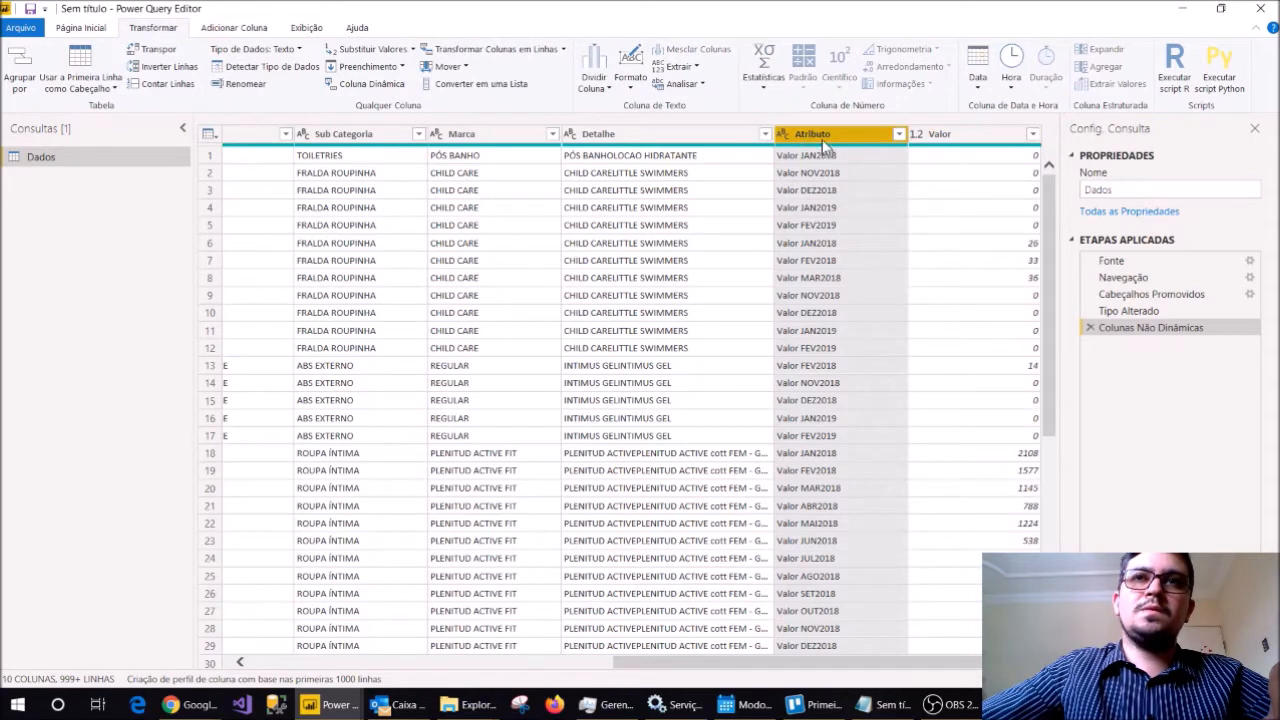
{"action": "double_click", "coordinate": [820, 137]}
{"action": "type", "text": "Período"}
{"action": "key", "text": "Return"}
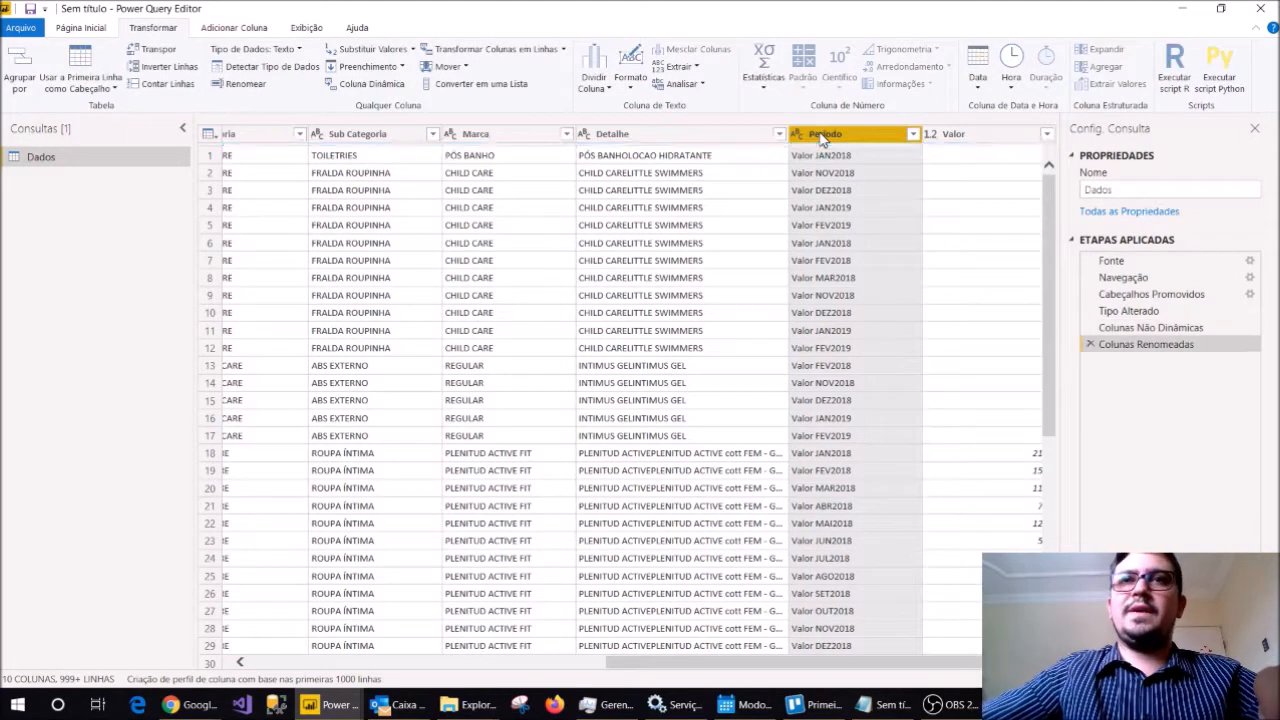
Examine the Valor column and the month labels in the Período column, checking the prefix in front of each month
{"action": "left_click", "coordinate": [958, 140]}
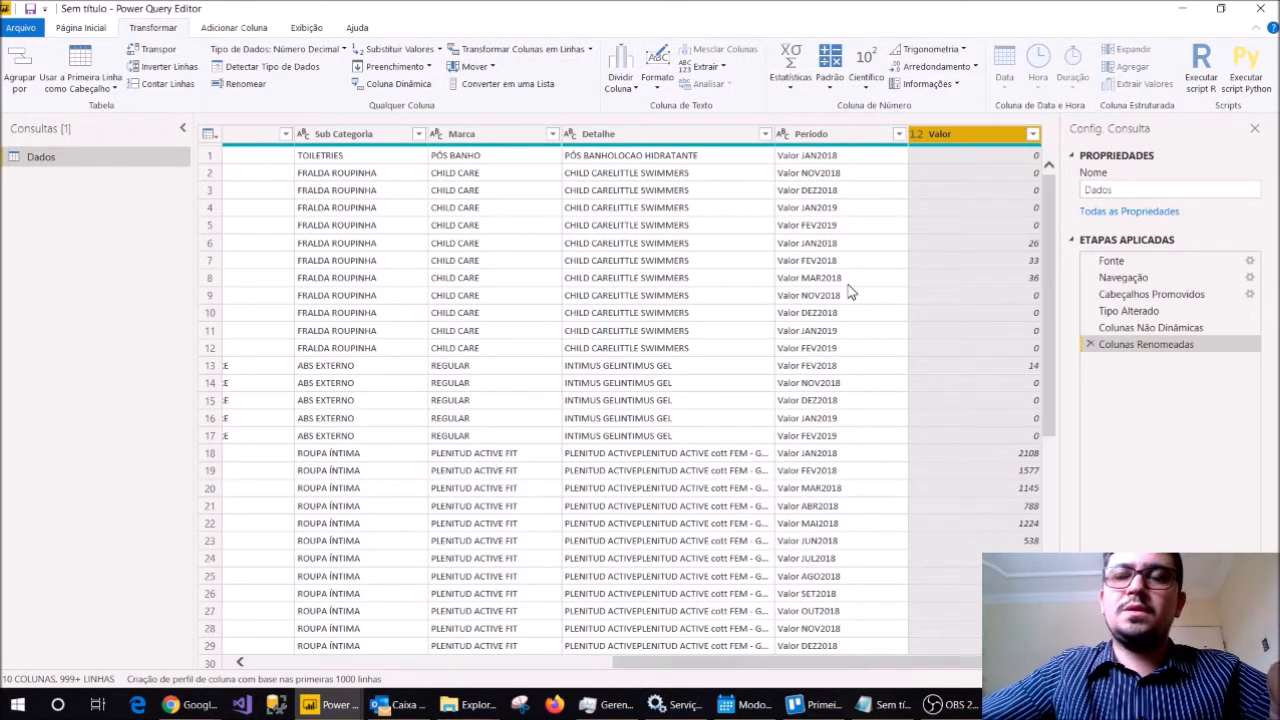
{"action": "left_click", "coordinate": [820, 256]}
{"action": "left_click", "coordinate": [816, 190]}
{"action": "left_click", "coordinate": [816, 158]}
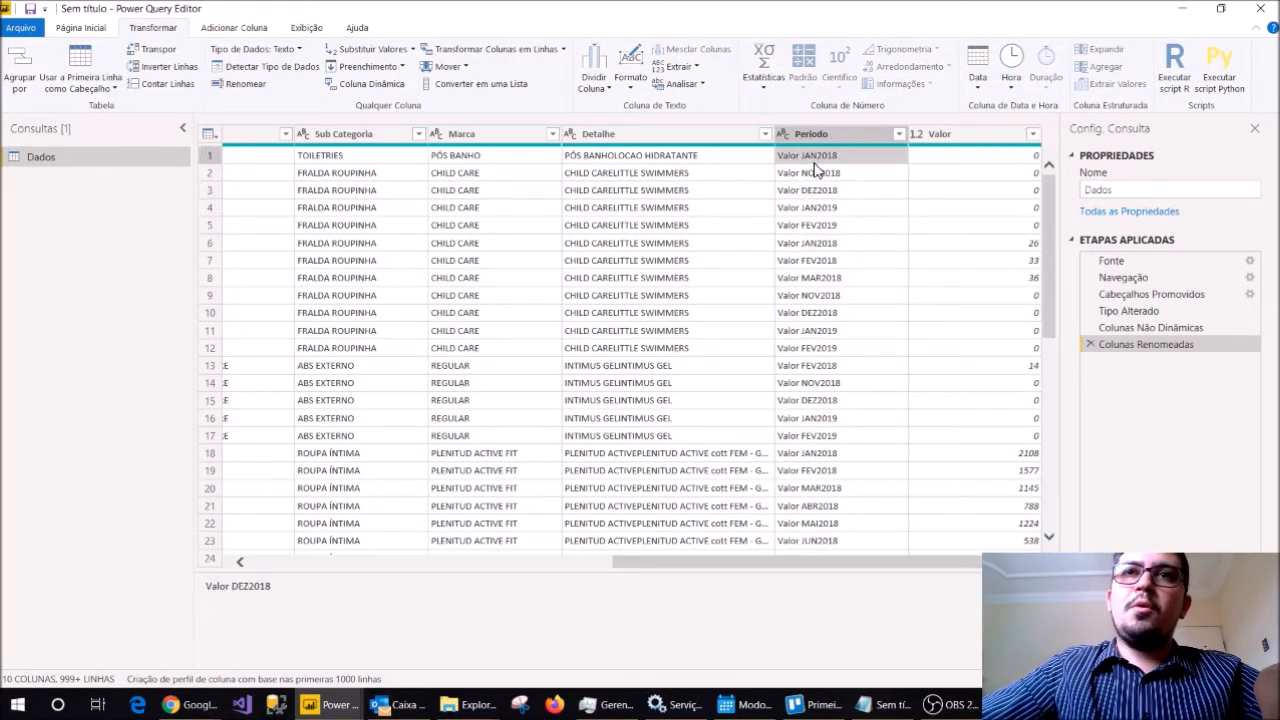
{"action": "left_click", "coordinate": [818, 296]}
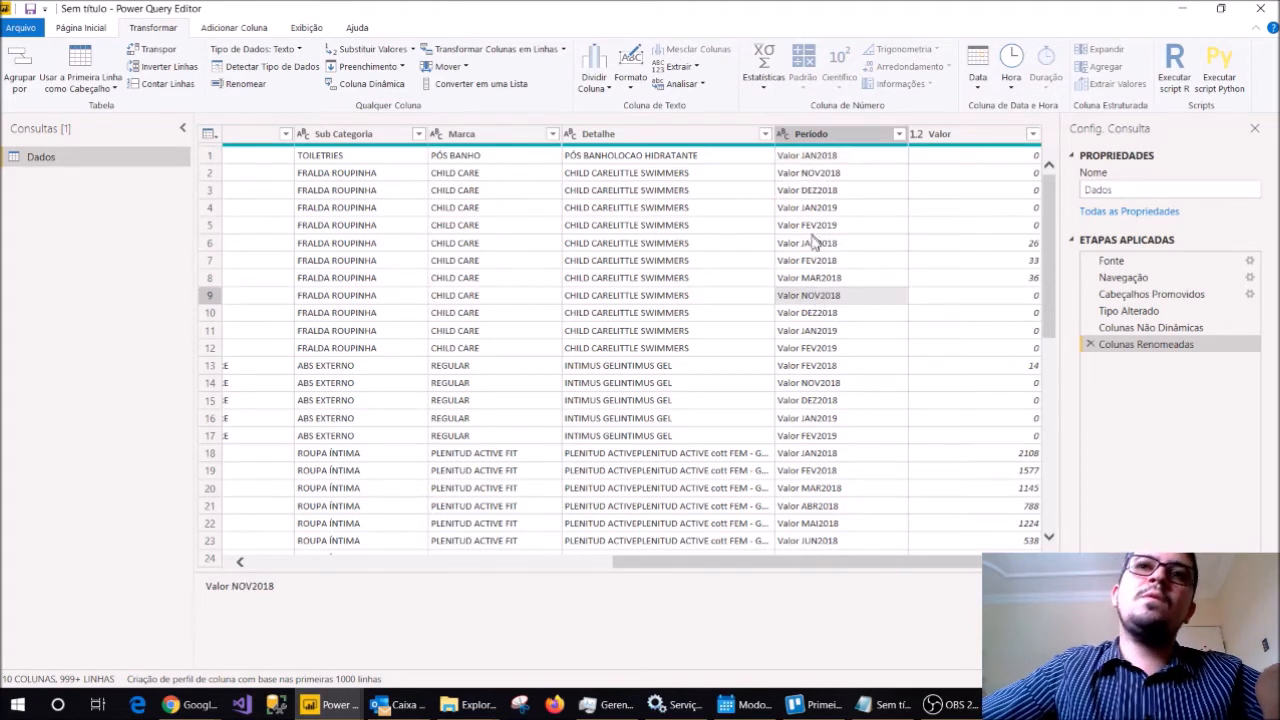
{"action": "left_click", "coordinate": [820, 278]}
{"action": "left_click", "coordinate": [812, 228]}
{"action": "left_click", "coordinate": [800, 313]}
{"action": "left_click", "coordinate": [806, 228]}
{"action": "left_click", "coordinate": [812, 140]}
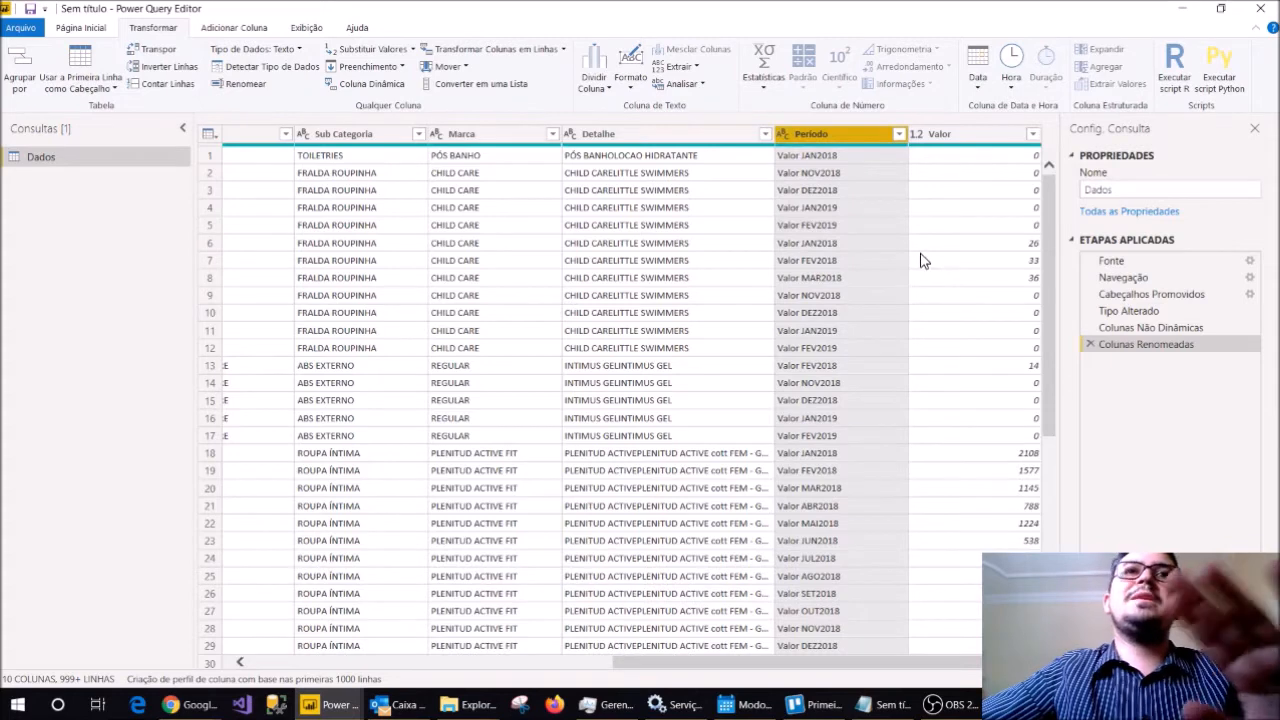
Remove the "Valor " prefix from the Período column by replacing that text with nothing
{"action": "left_click", "coordinate": [814, 172]}
{"action": "right_click", "coordinate": [816, 172]}
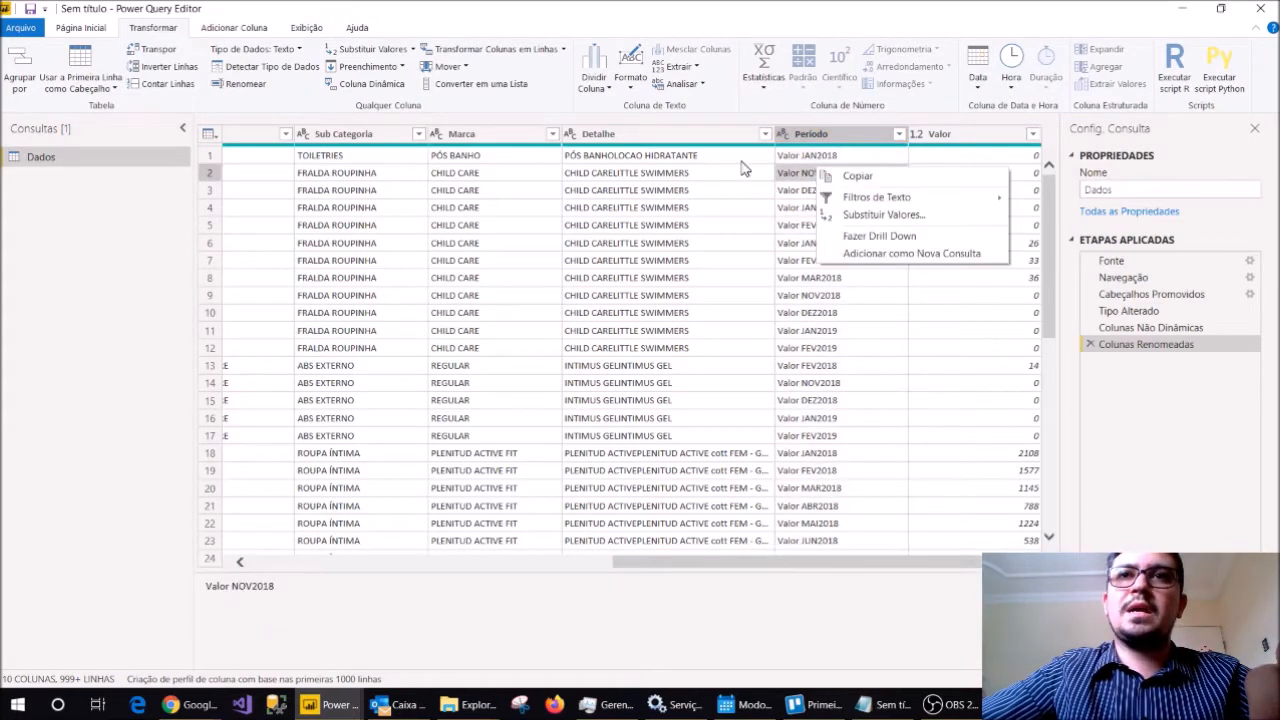
{"action": "left_click", "coordinate": [873, 213]}
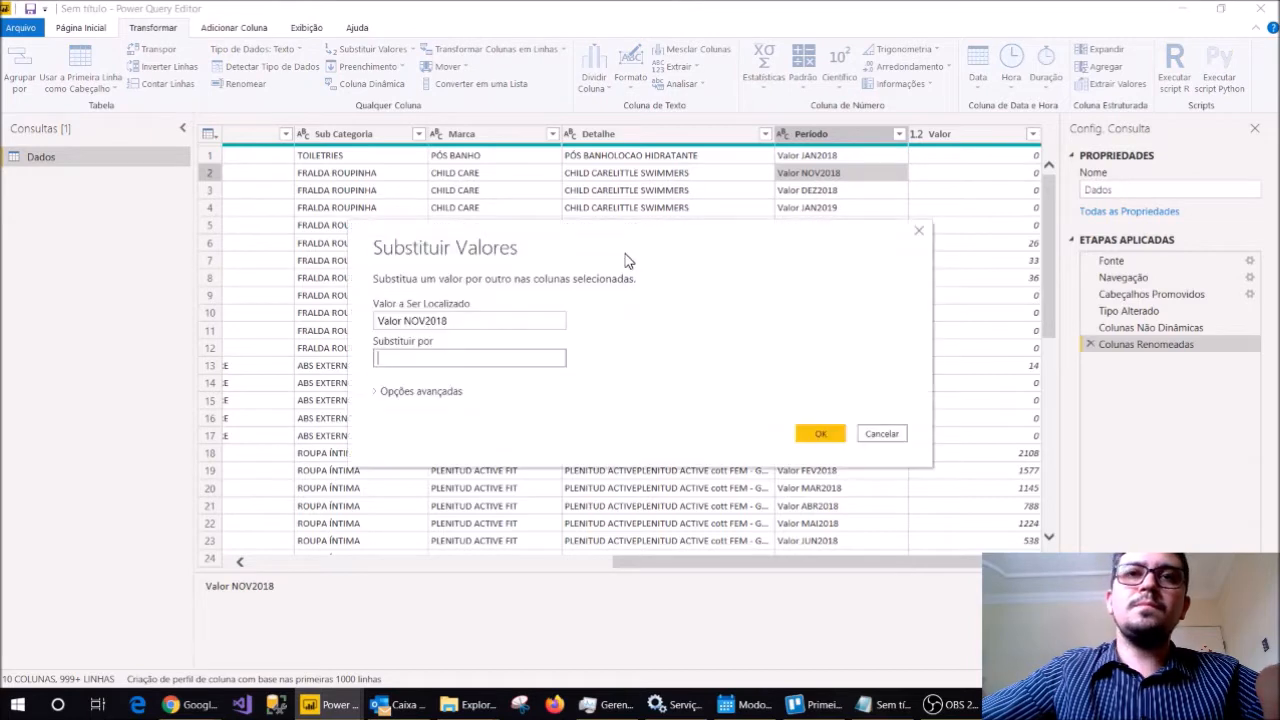
{"action": "left_click_drag", "start_coordinate": [448, 320], "coordinate": [402, 320]}
{"action": "key", "text": "BackSpace"}
{"action": "left_click", "coordinate": [400, 358]}
{"action": "left_click", "coordinate": [821, 434]}
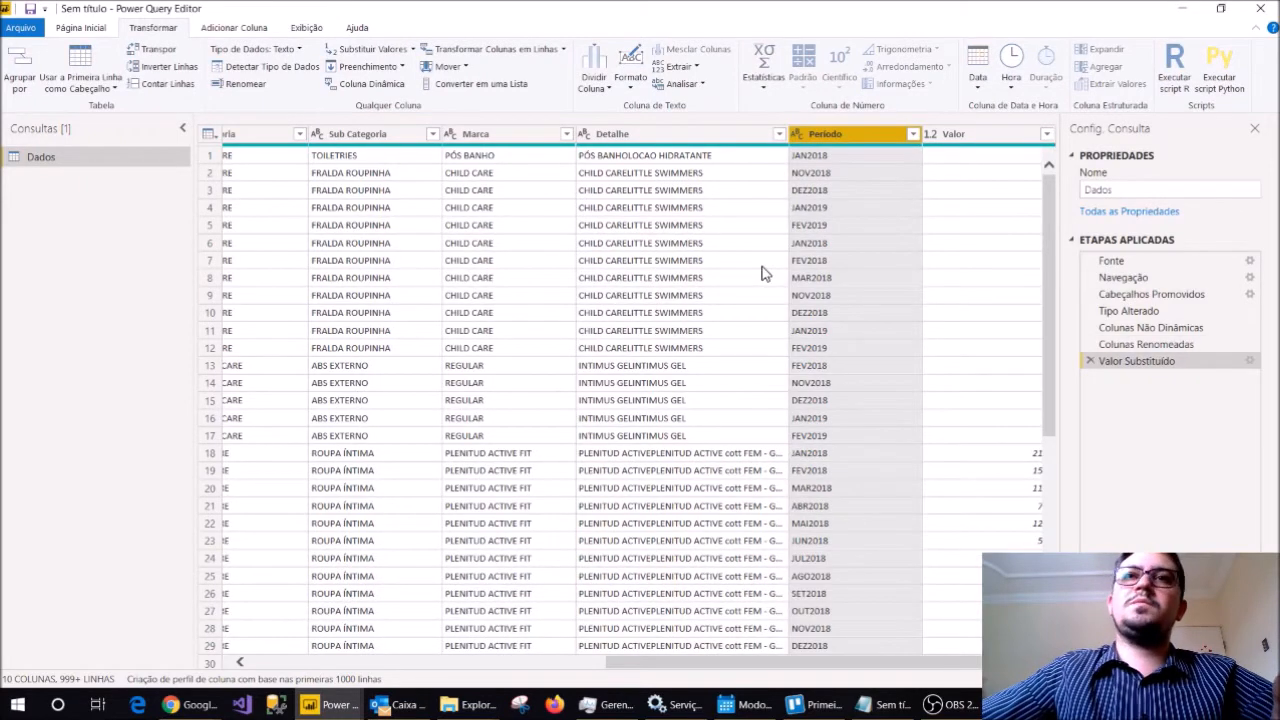
Change the data type of the Período column to Data
{"action": "left_click", "coordinate": [827, 134]}
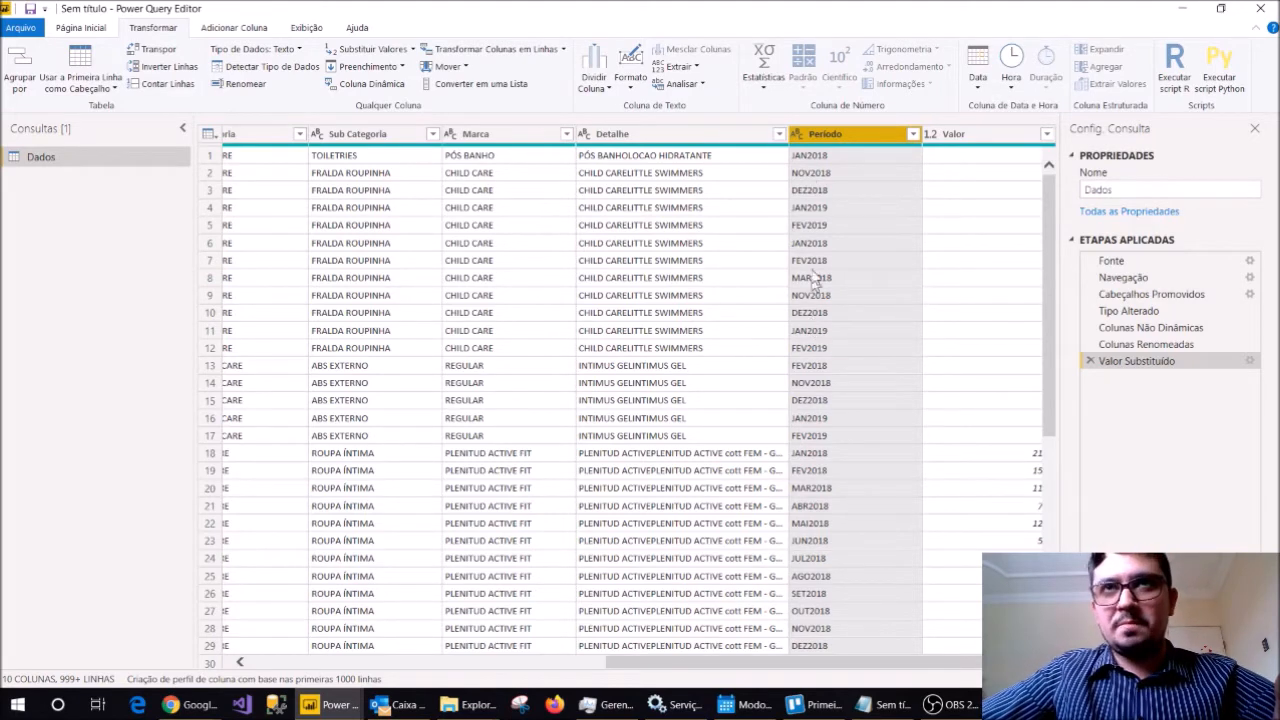
{"action": "left_click", "coordinate": [798, 134]}
{"action": "left_click", "coordinate": [829, 242]}
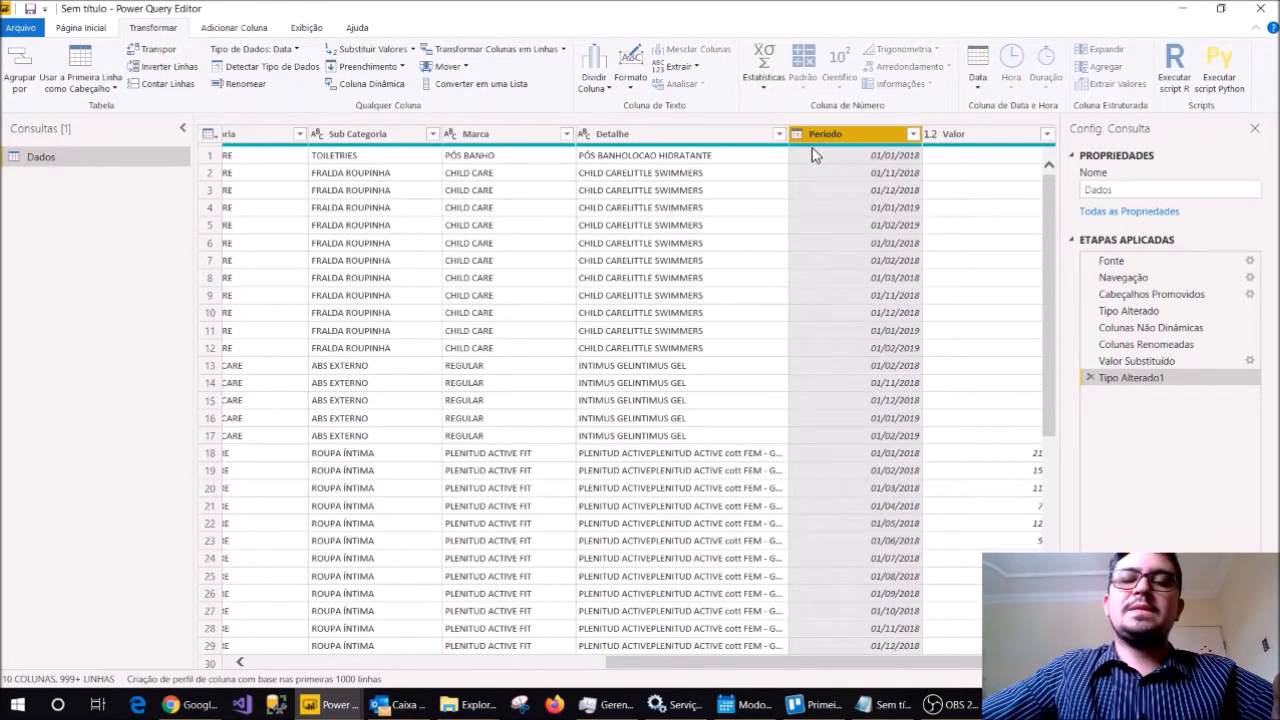
Compare the Período column before and after its type change using the applied steps Valor Substituído and Tipo Alterado1, and review the available data types
{"action": "left_click", "coordinate": [1130, 361]}
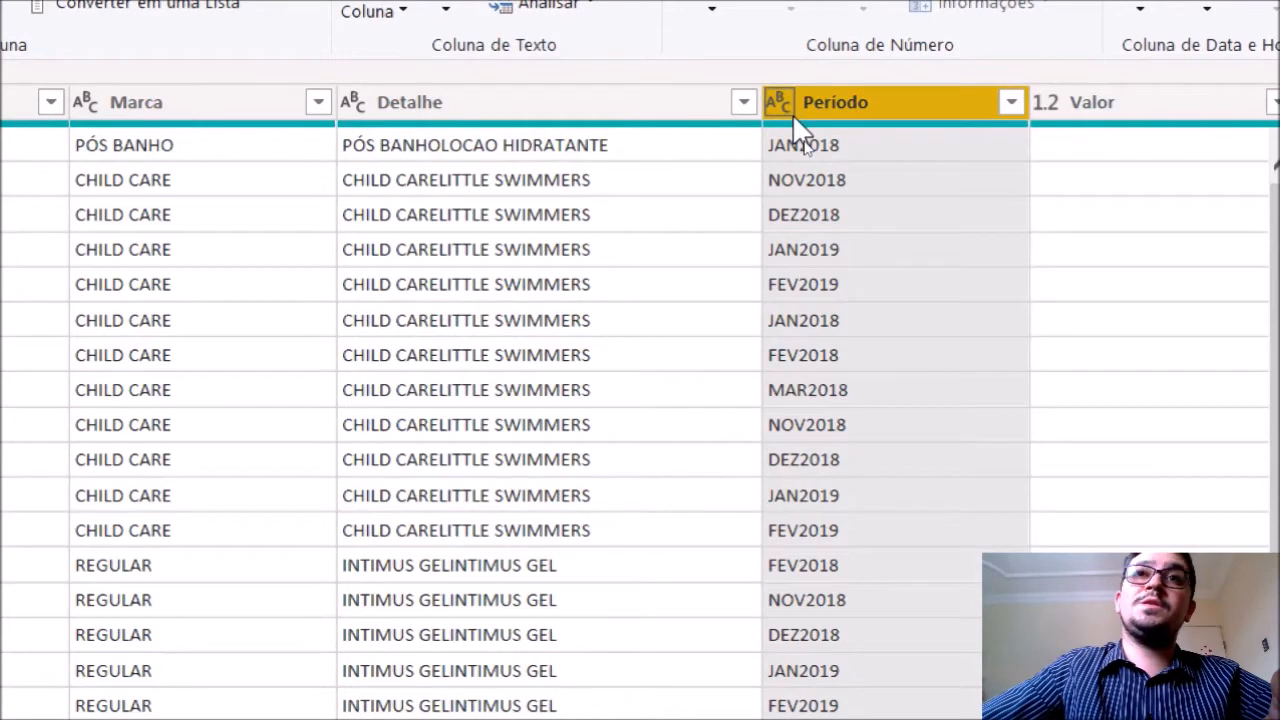
{"action": "left_click", "coordinate": [792, 114]}
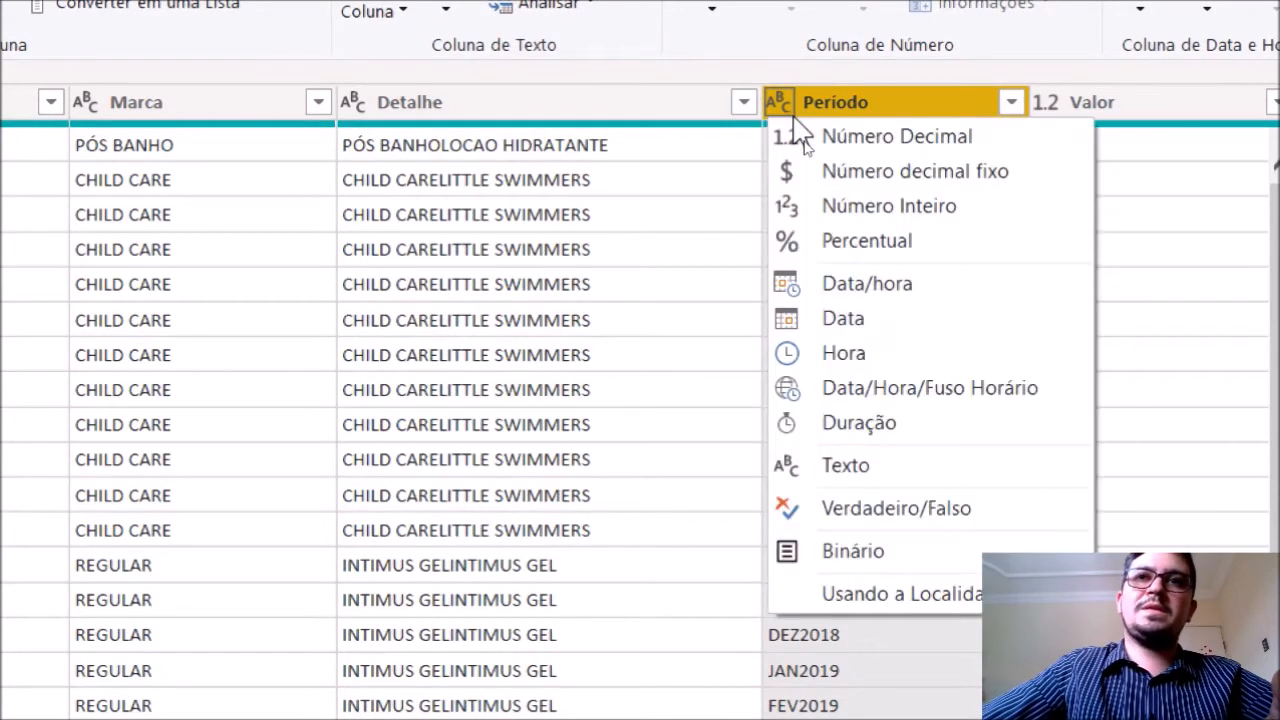
{"action": "left_click", "coordinate": [740, 327]}
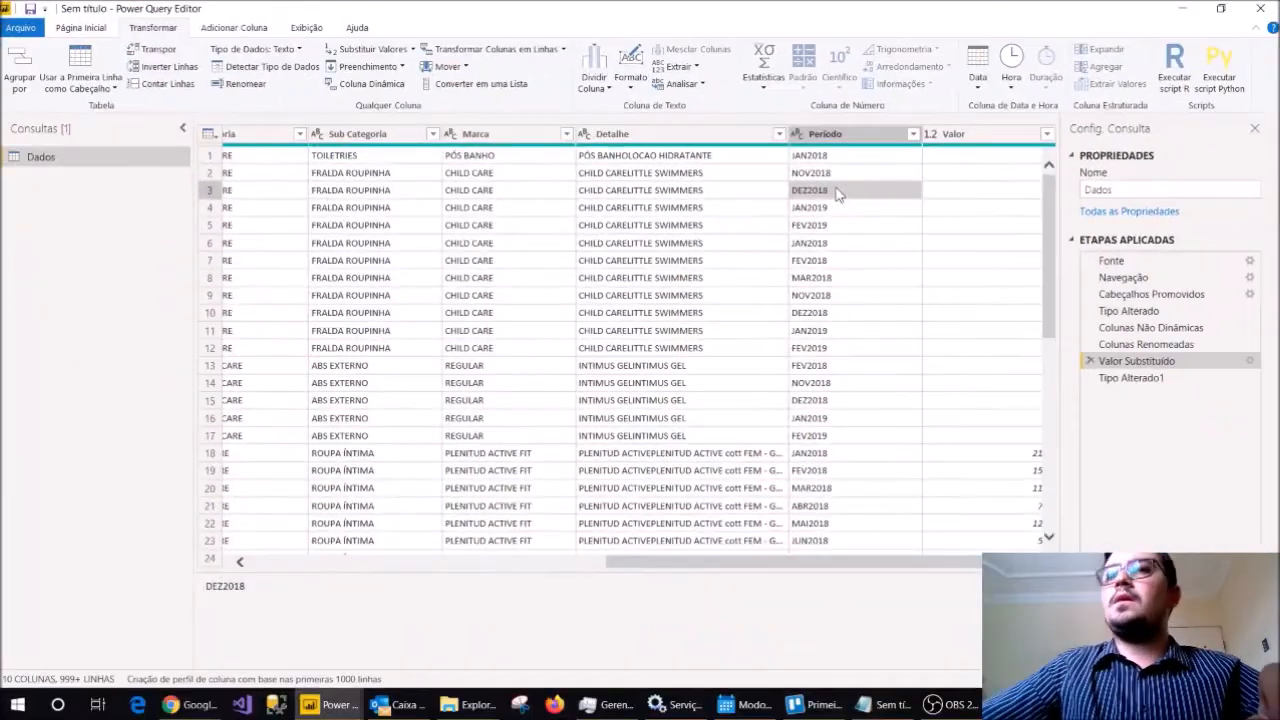
{"action": "left_click", "coordinate": [1150, 379]}
{"action": "left_click", "coordinate": [848, 210]}
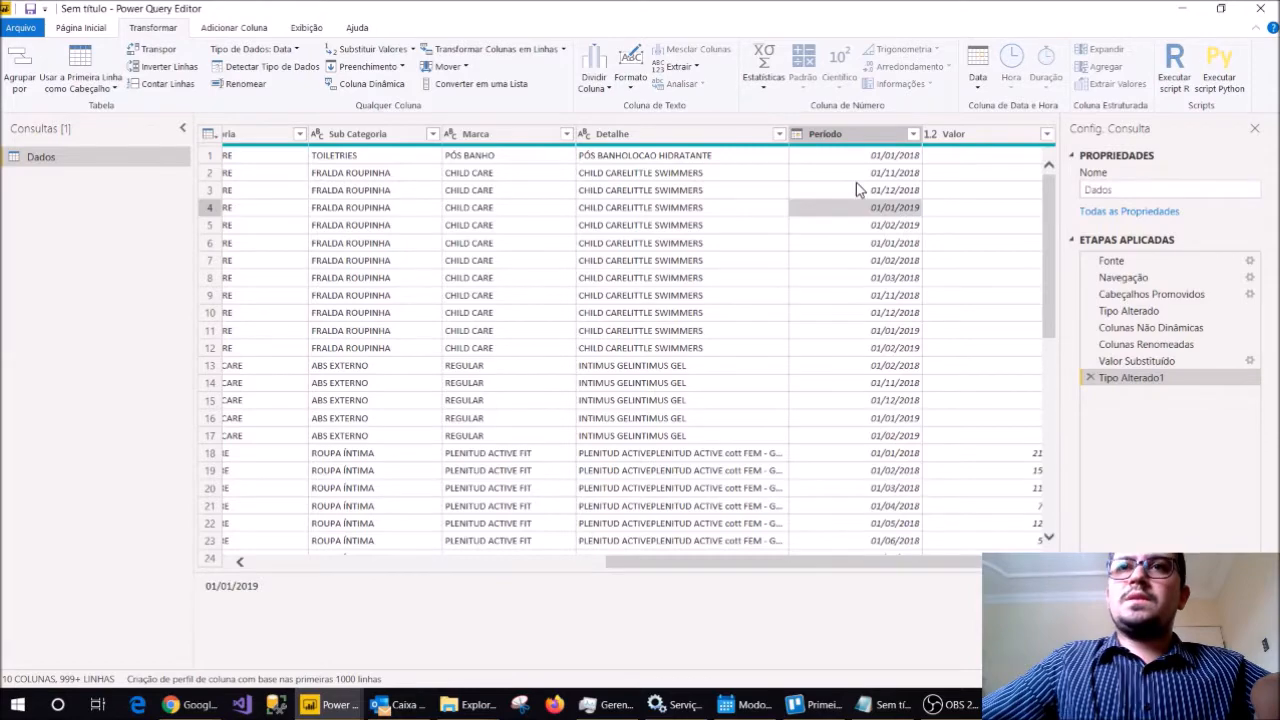
{"action": "left_click", "coordinate": [853, 135]}
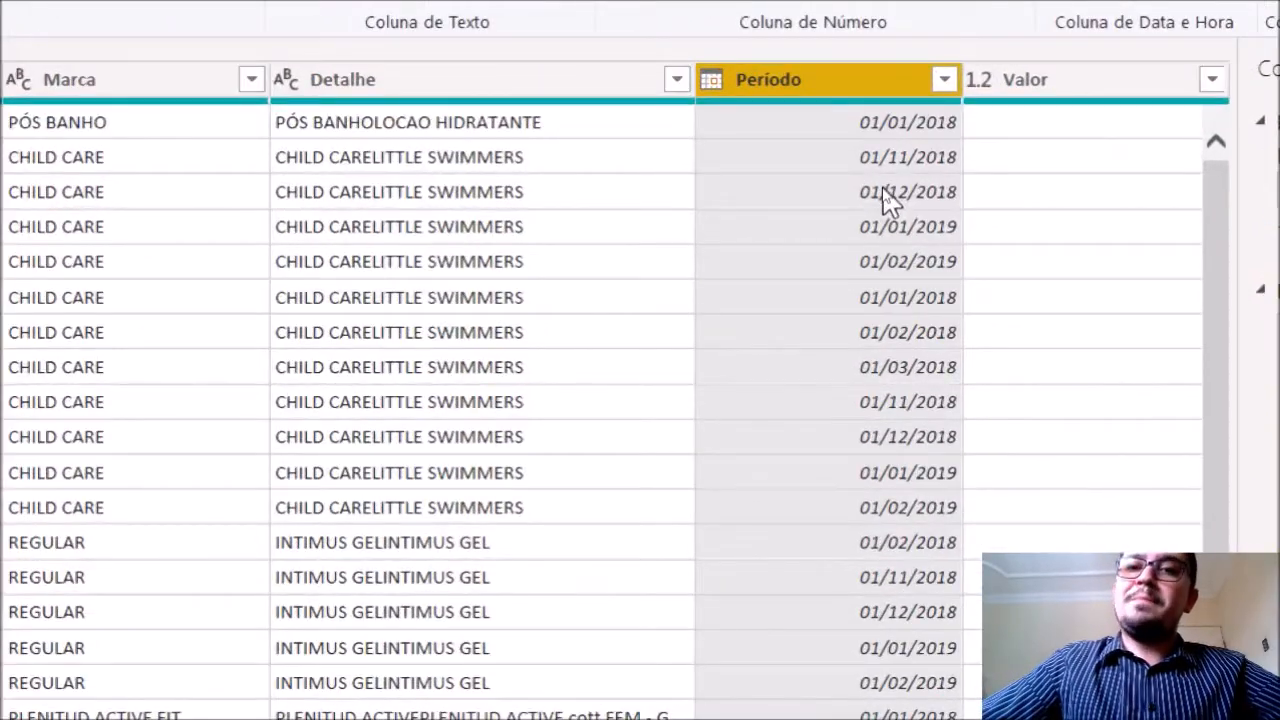
{"action": "left_click", "coordinate": [883, 193]}
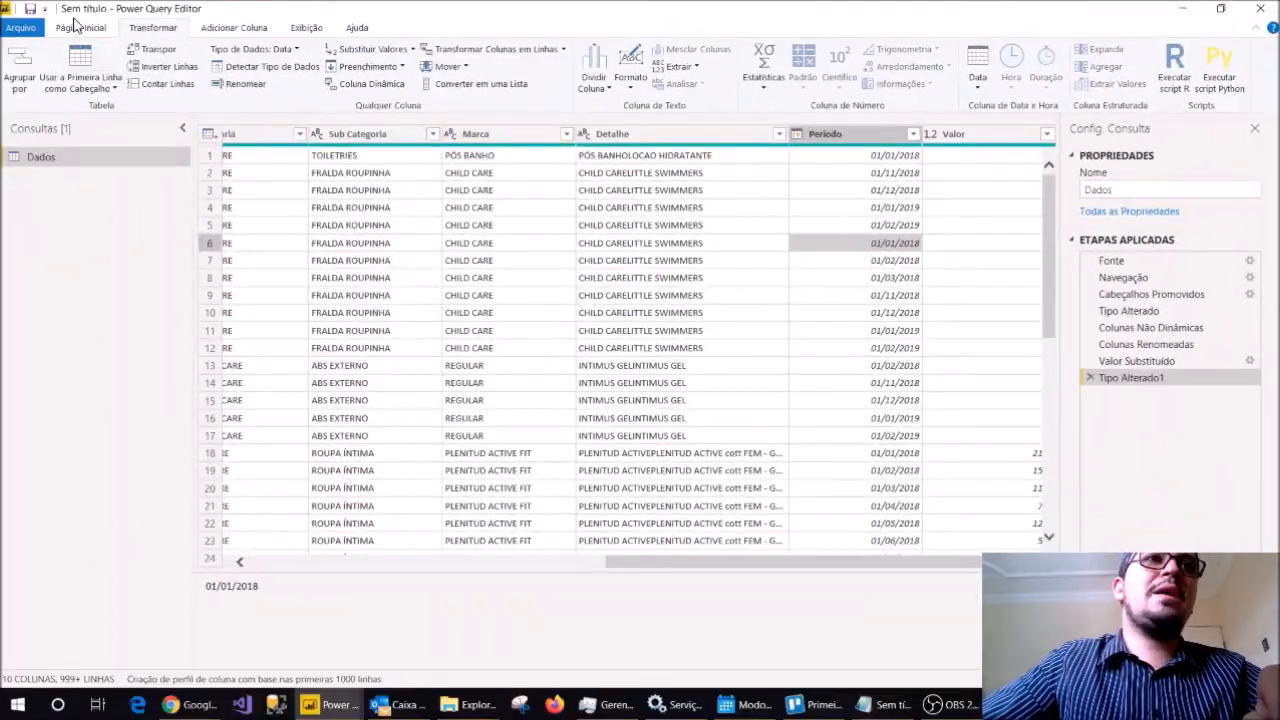
Close and apply the transformed Dados query to the report model
{"action": "left_click", "coordinate": [95, 30]}
{"action": "left_click", "coordinate": [12, 66]}
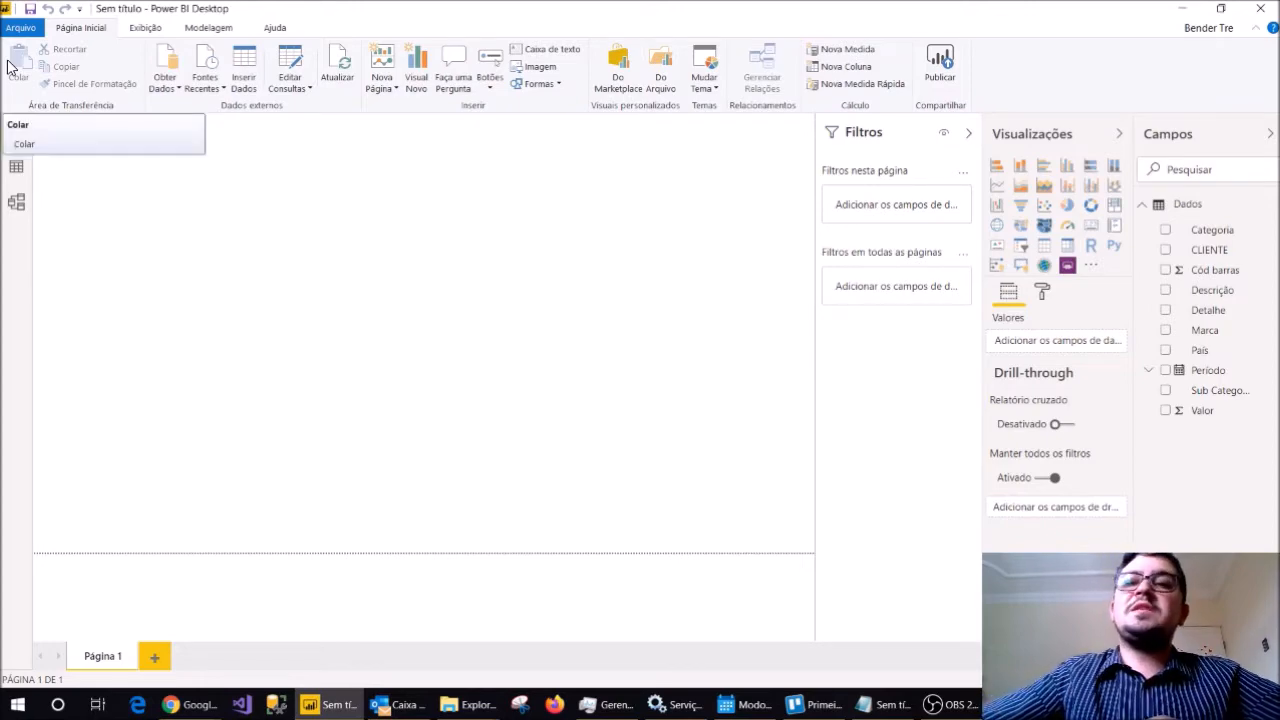
Switch to the Excel workbook Base Vendas para Transformação.xlsx and copy the Valor FEV2019 column of the Dados sheet into column W
{"action": "key", "text": "alt+Tab"}
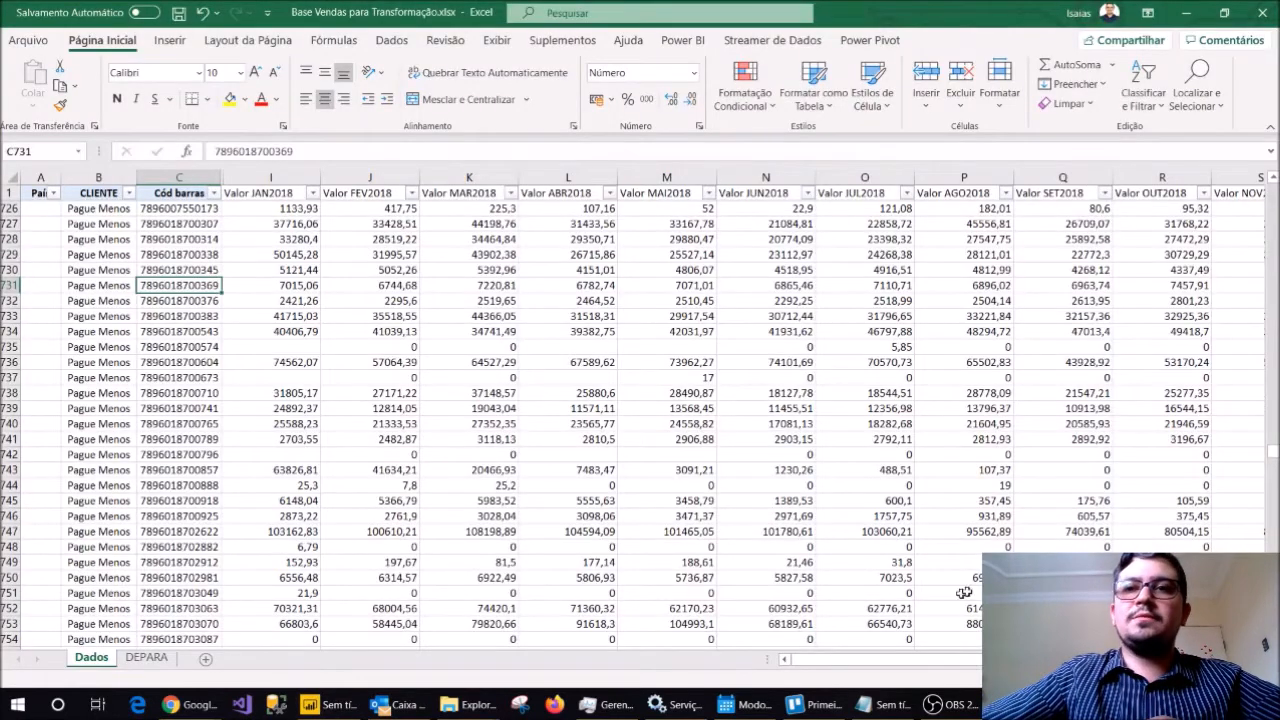
{"action": "scroll", "coordinate": [880, 659], "scroll_direction": "right", "scroll_amount": 5}
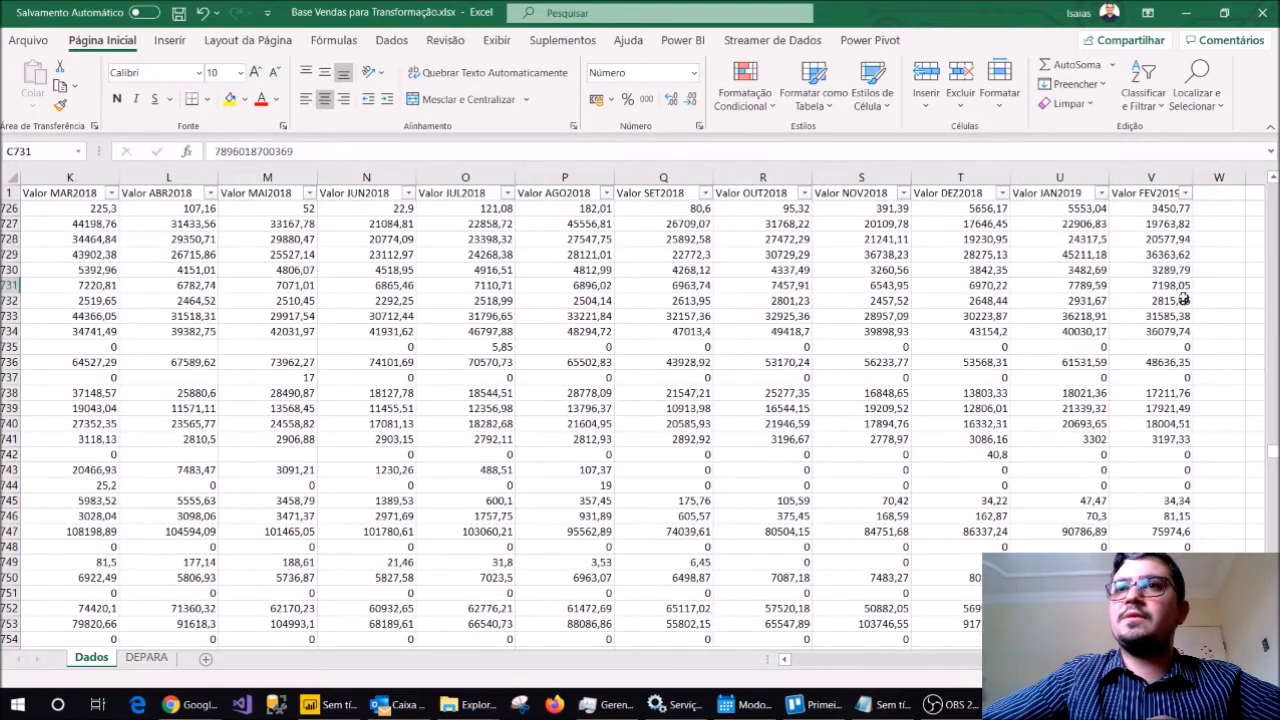
{"action": "left_click", "coordinate": [1151, 193]}
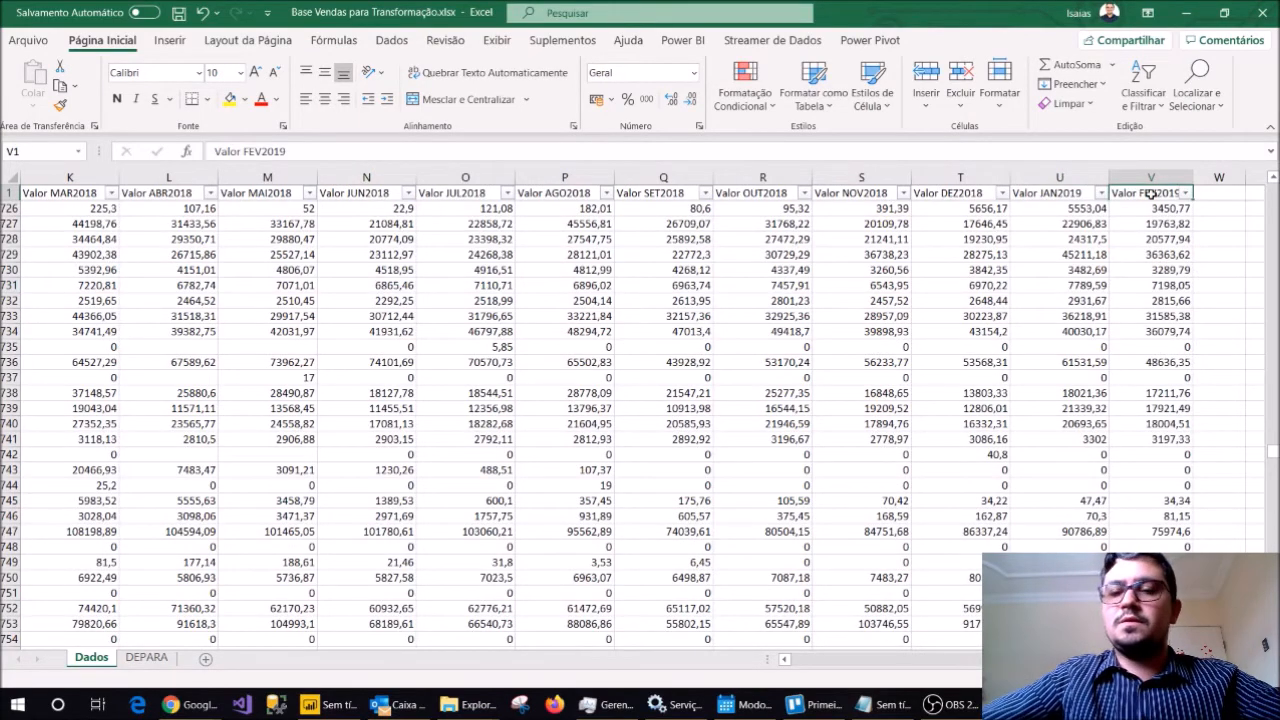
{"action": "key", "text": "ctrl+shift+Down"}
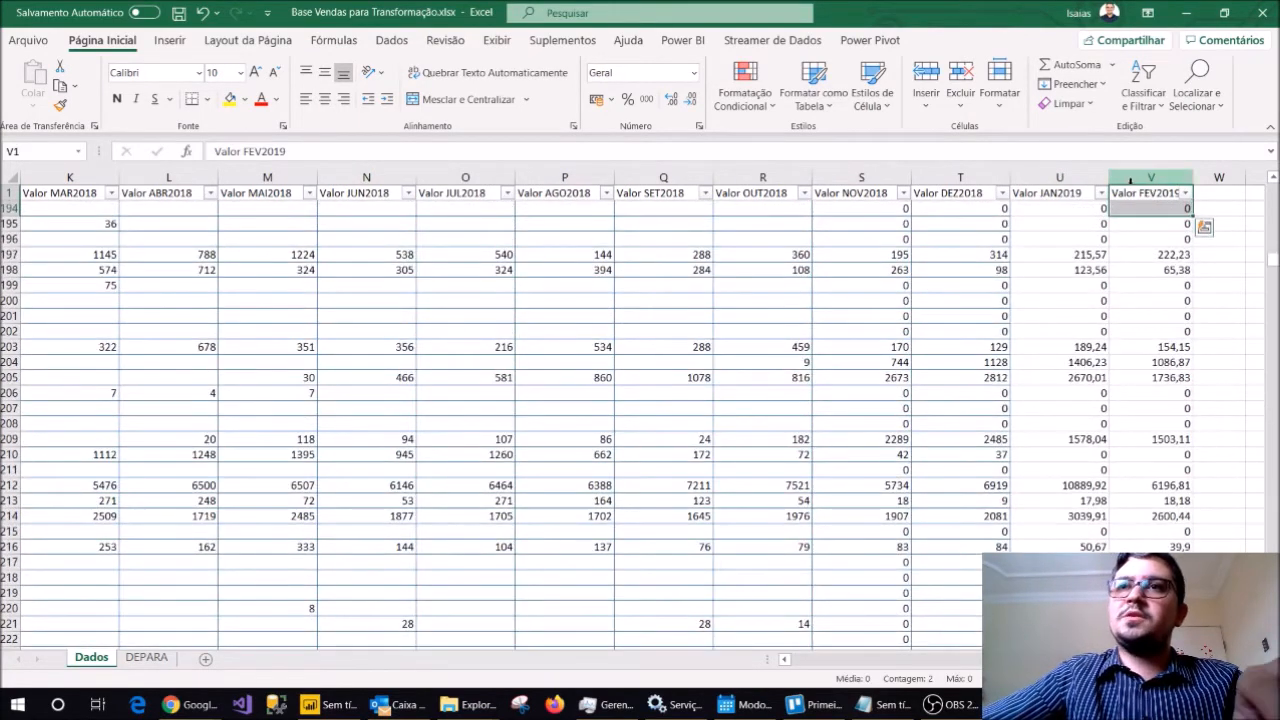
{"action": "key", "text": "ctrl+c"}
{"action": "left_click", "coordinate": [1219, 192]}
{"action": "key", "text": "ctrl+v"}
{"action": "left_click", "coordinate": [1219, 190]}
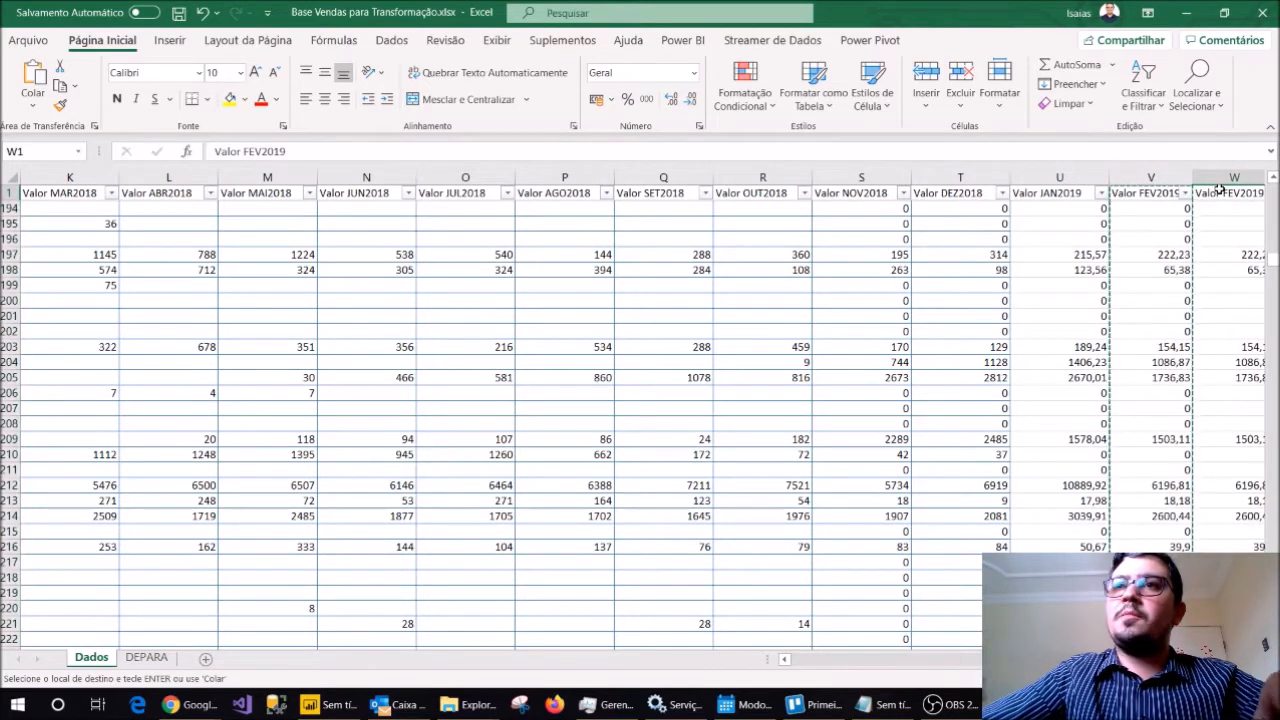
Change the header in W1 to Valor MAR2019 and save the workbook
{"action": "left_click", "coordinate": [263, 150]}
{"action": "key", "text": "BackSpace"}
{"action": "key", "text": "BackSpace"}
{"action": "key", "text": "BackSpace"}
{"action": "type", "text": "mar"}
{"action": "key", "text": "BackSpace"}
{"action": "key", "text": "BackSpace"}
{"action": "key", "text": "BackSpace"}
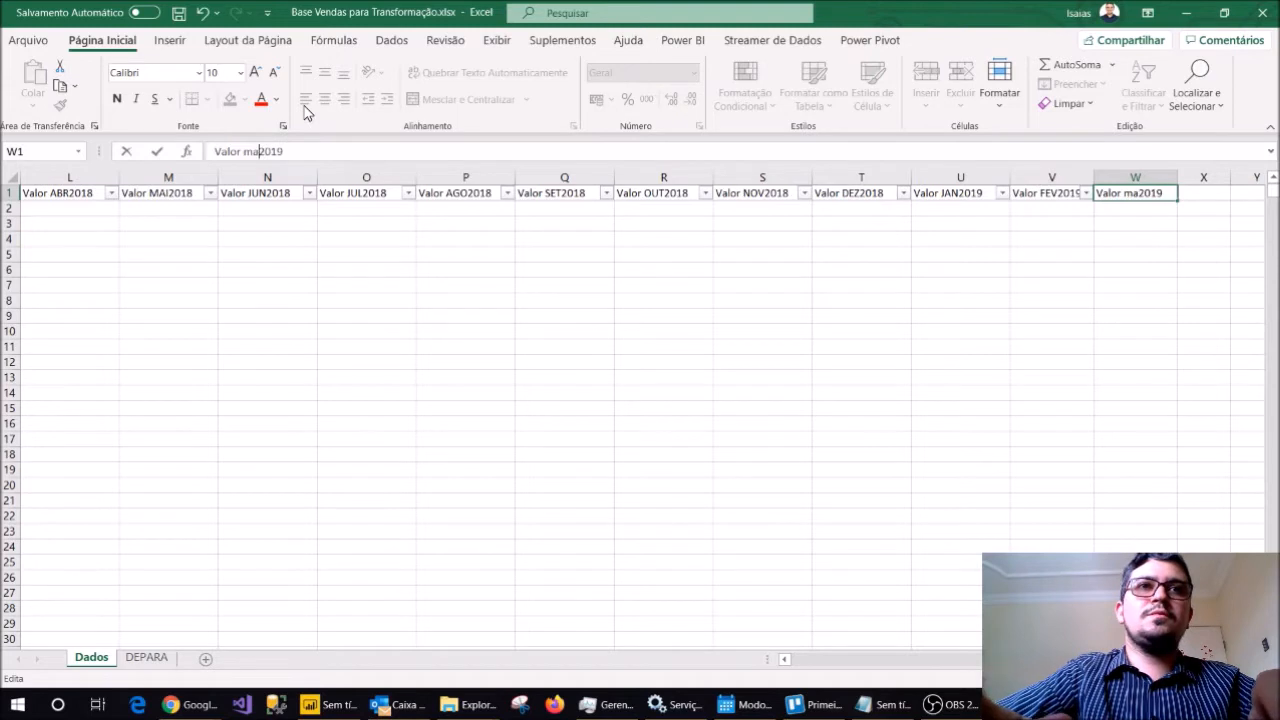
{"action": "type", "text": "mar"}
{"action": "key", "text": "BackSpace"}
{"action": "key", "text": "BackSpace"}
{"action": "key", "text": "BackSpace"}
{"action": "type", "text": "MAR"}
{"action": "key", "text": "Return"}
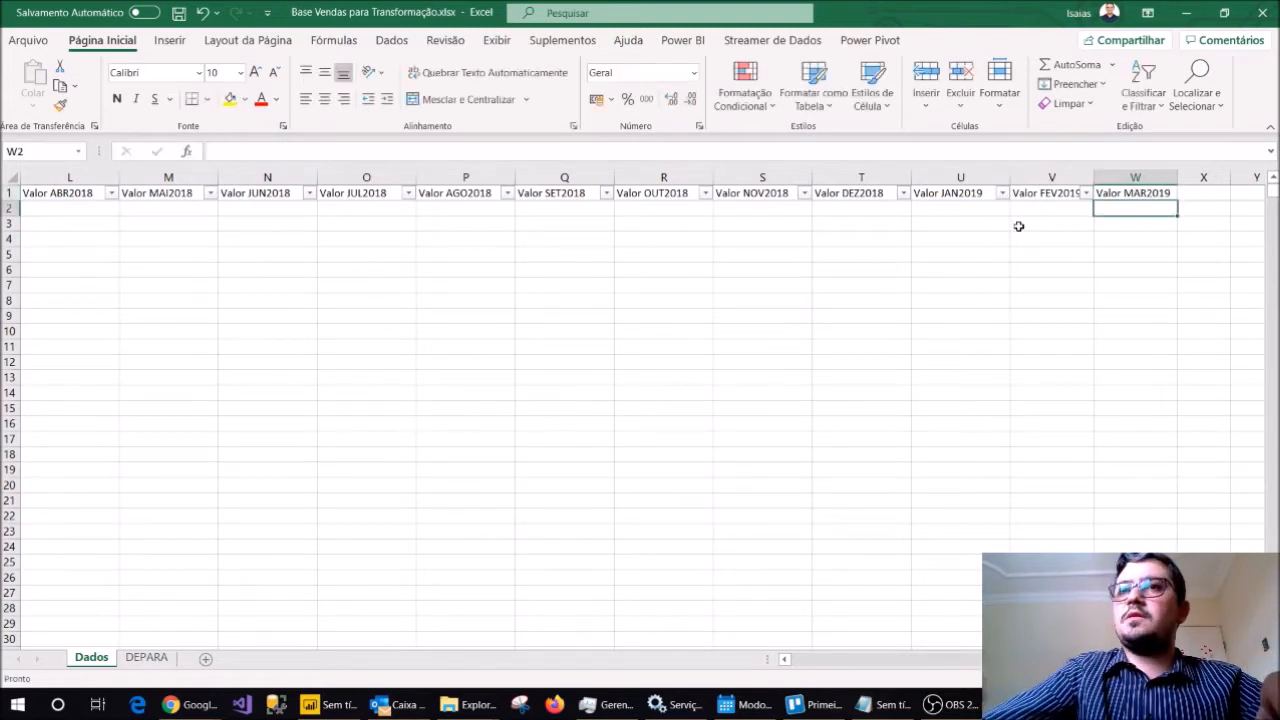
{"action": "left_click", "coordinate": [177, 22]}
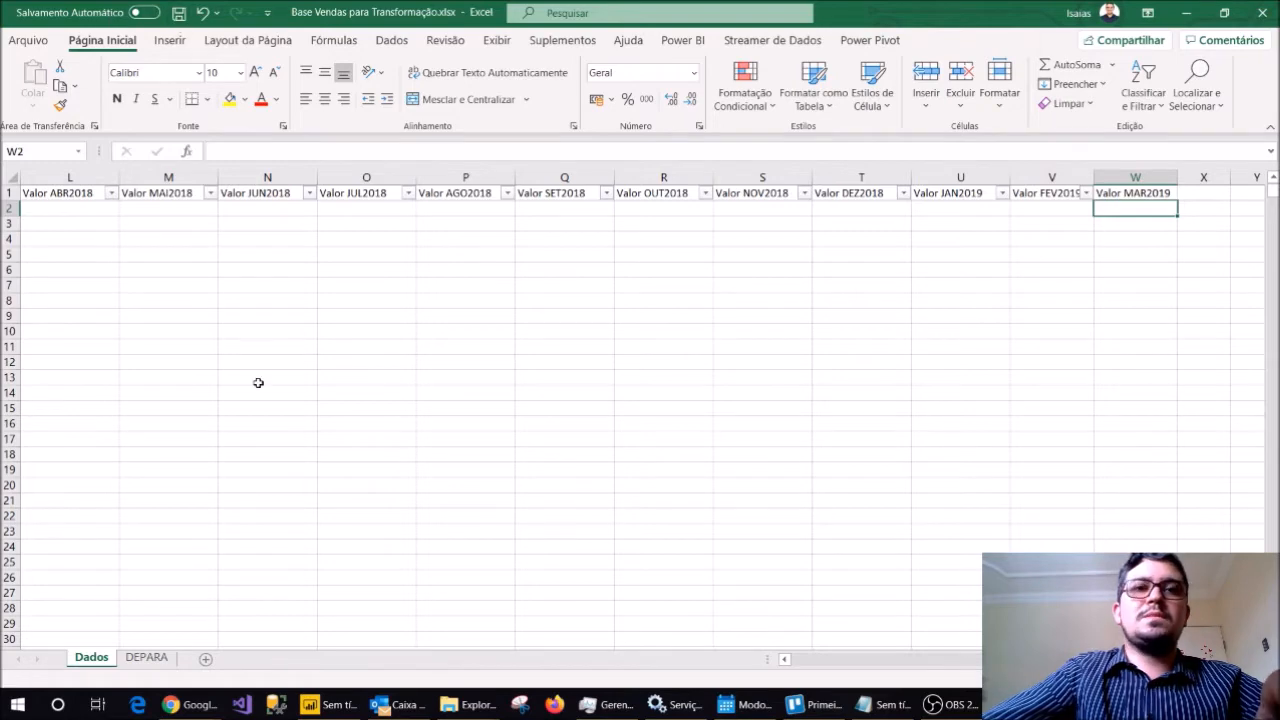
Switch to Power BI Desktop and create a column chart of Valor by Período, expanded to month level and widened across the page
{"action": "left_click", "coordinate": [333, 705]}
{"action": "left_click", "coordinate": [1165, 410]}
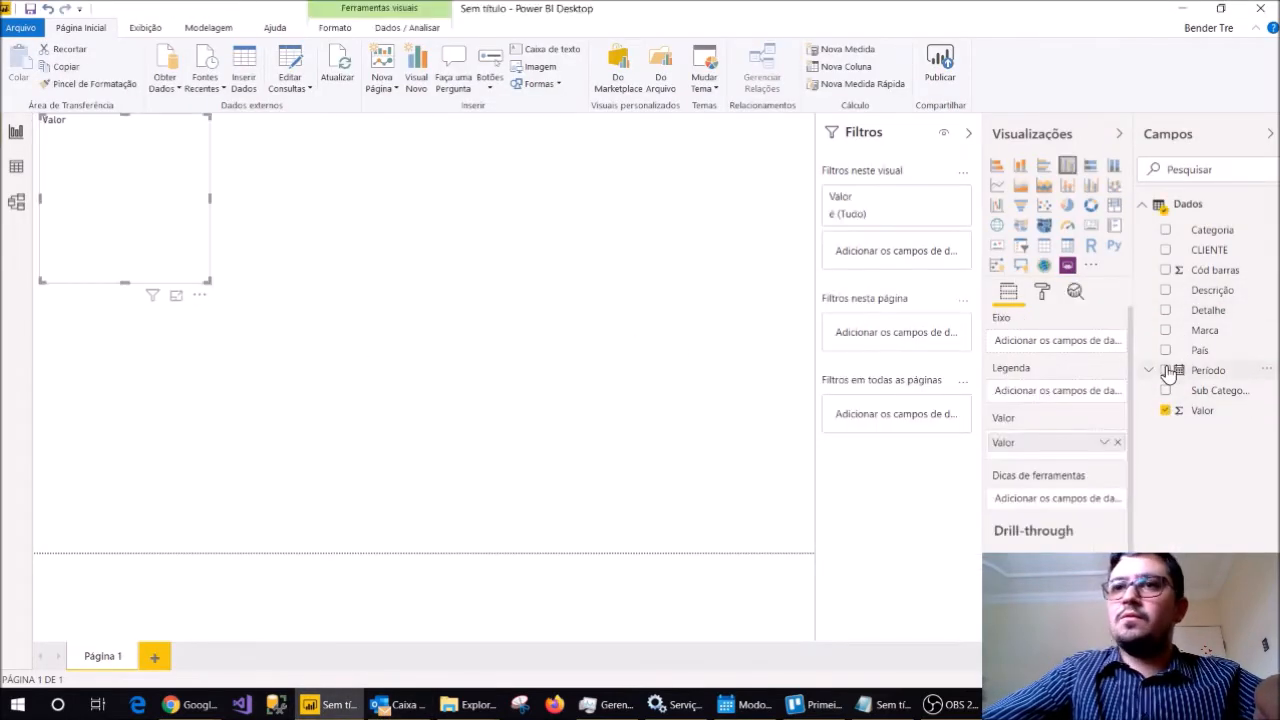
{"action": "left_click", "coordinate": [1165, 370]}
{"action": "left_click", "coordinate": [123, 298]}
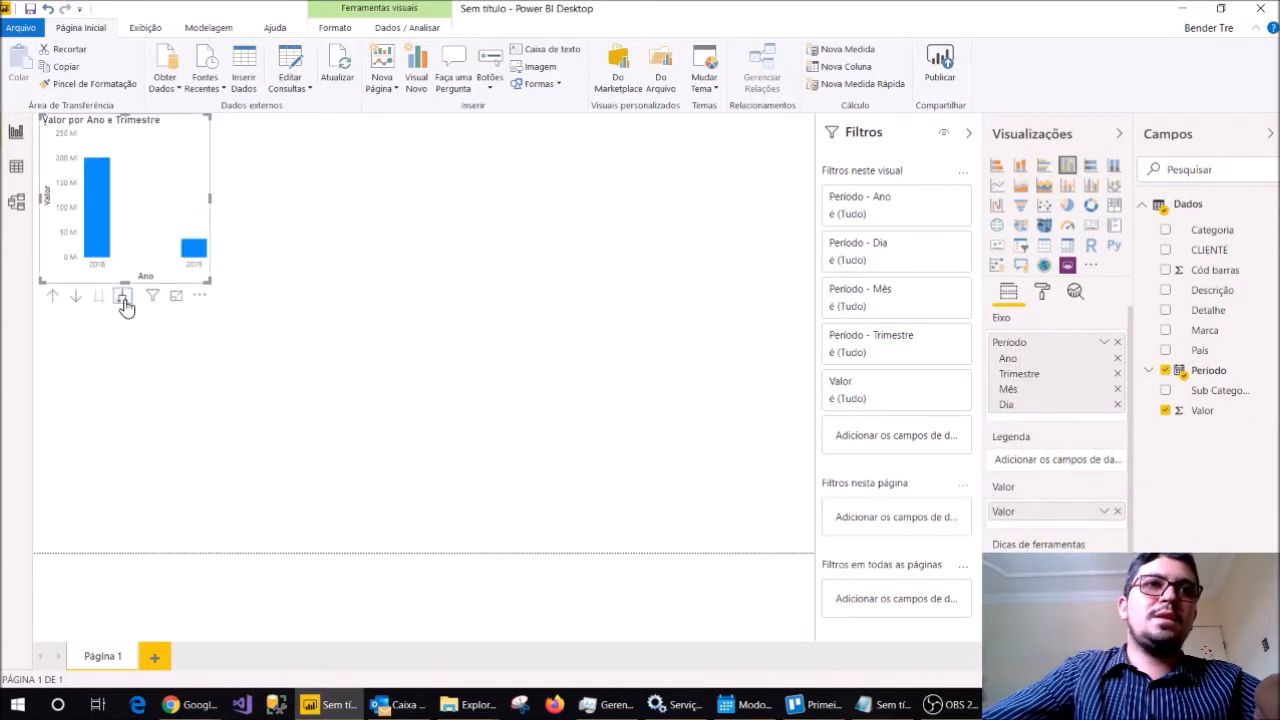
{"action": "left_click", "coordinate": [123, 298]}
{"action": "left_click_drag", "start_coordinate": [218, 280], "coordinate": [934, 349]}
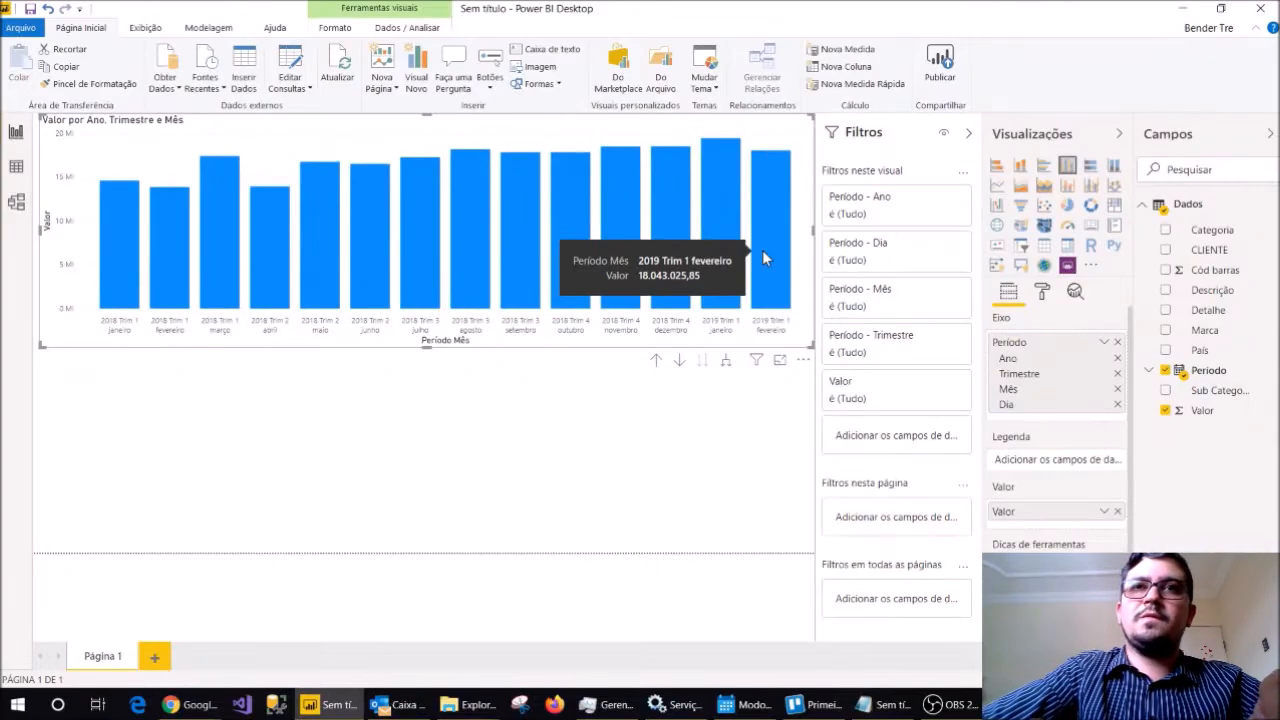
Refresh the report data and view the details of the chart's field error
{"action": "left_click", "coordinate": [338, 70]}
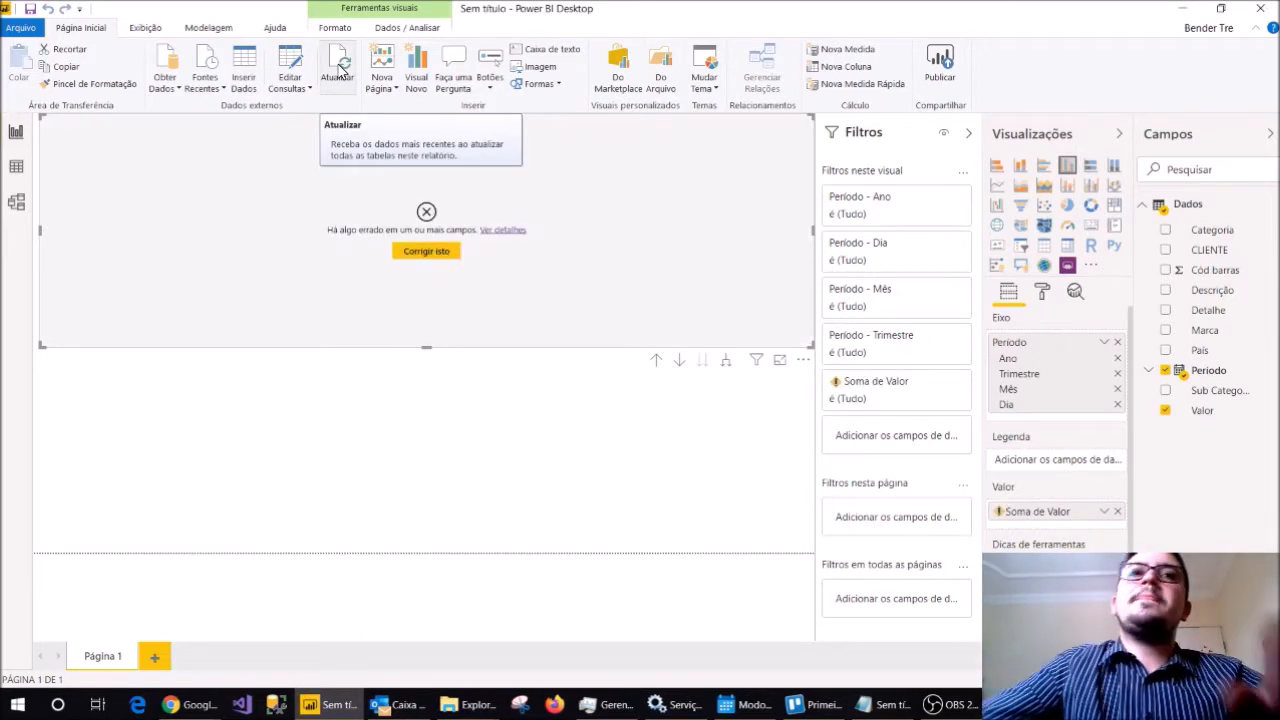
{"action": "left_click", "coordinate": [501, 229]}
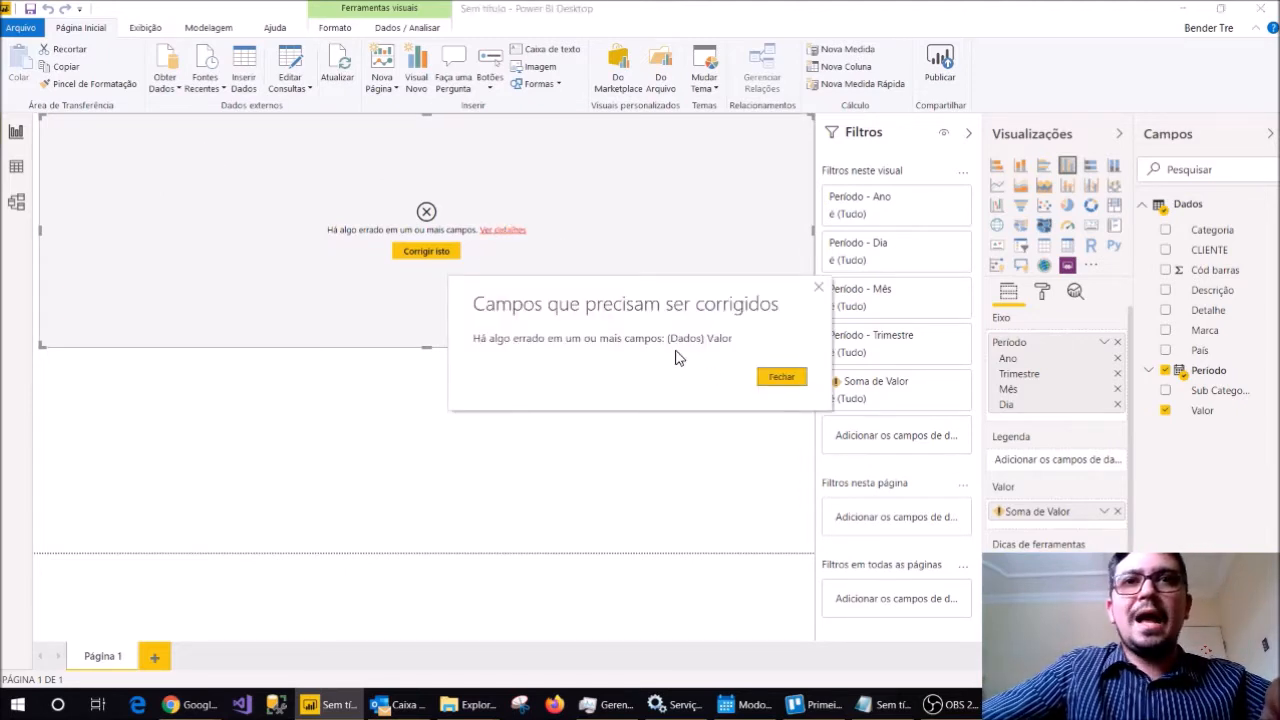
{"action": "left_click", "coordinate": [795, 382]}
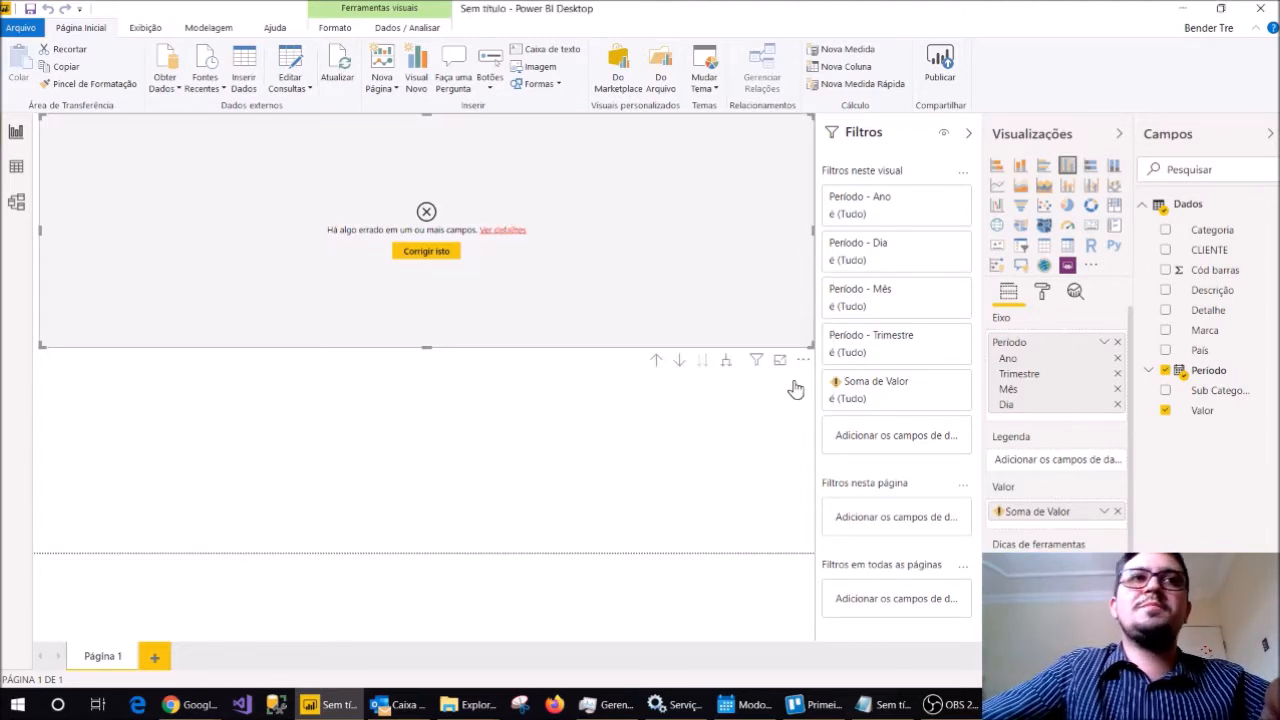
Change the data type of the Dados table's Valor column to Número decimal fixo, accept the change and return to the report
{"action": "left_click", "coordinate": [16, 166]}
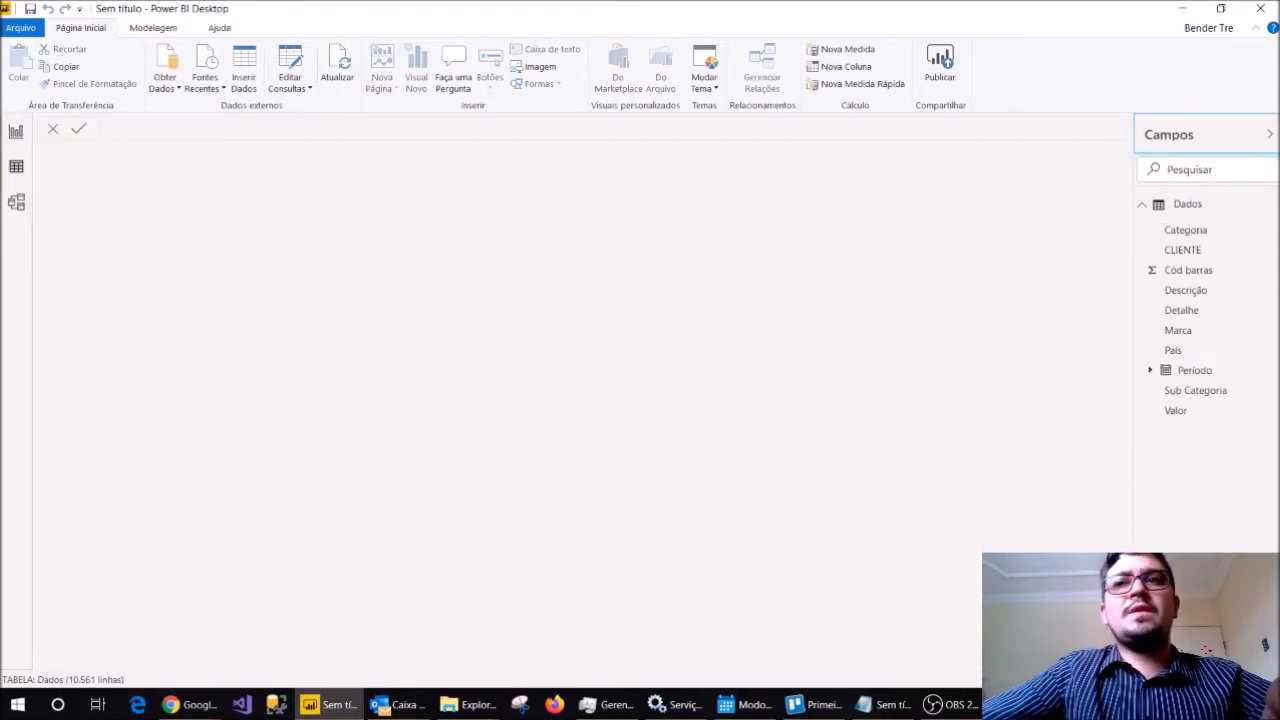
{"action": "left_click", "coordinate": [1198, 421]}
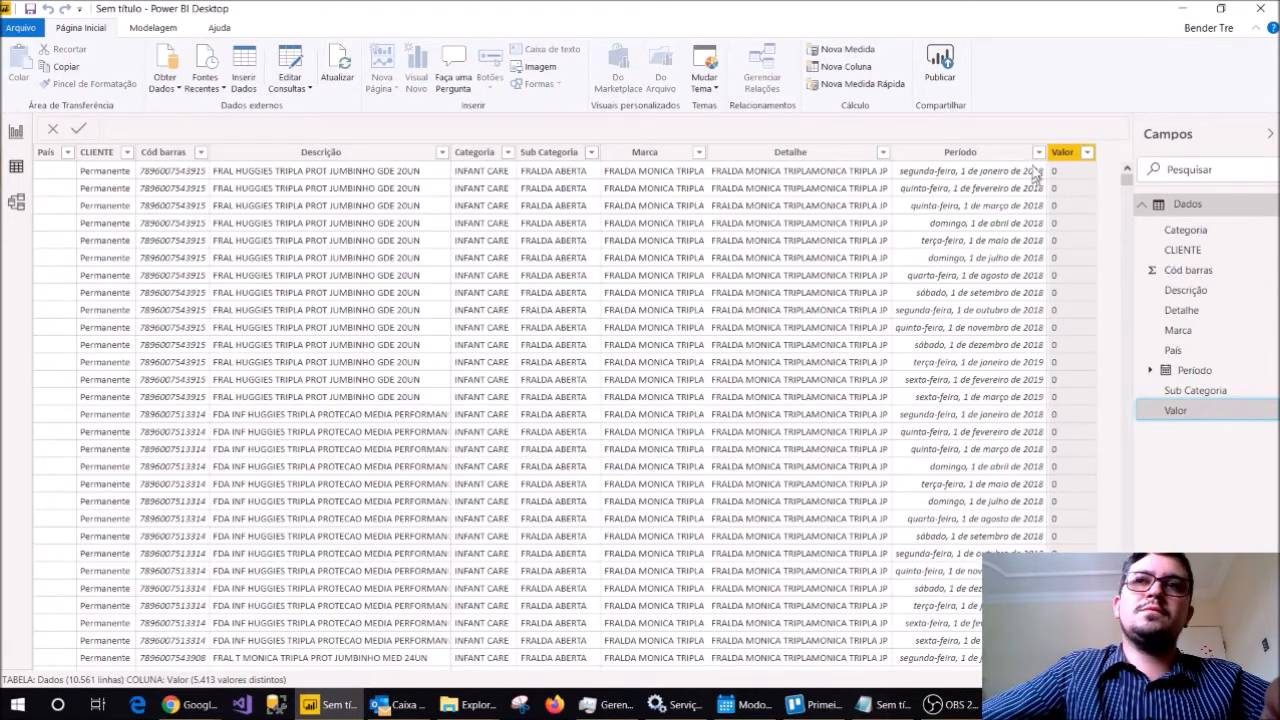
{"action": "left_click", "coordinate": [153, 28]}
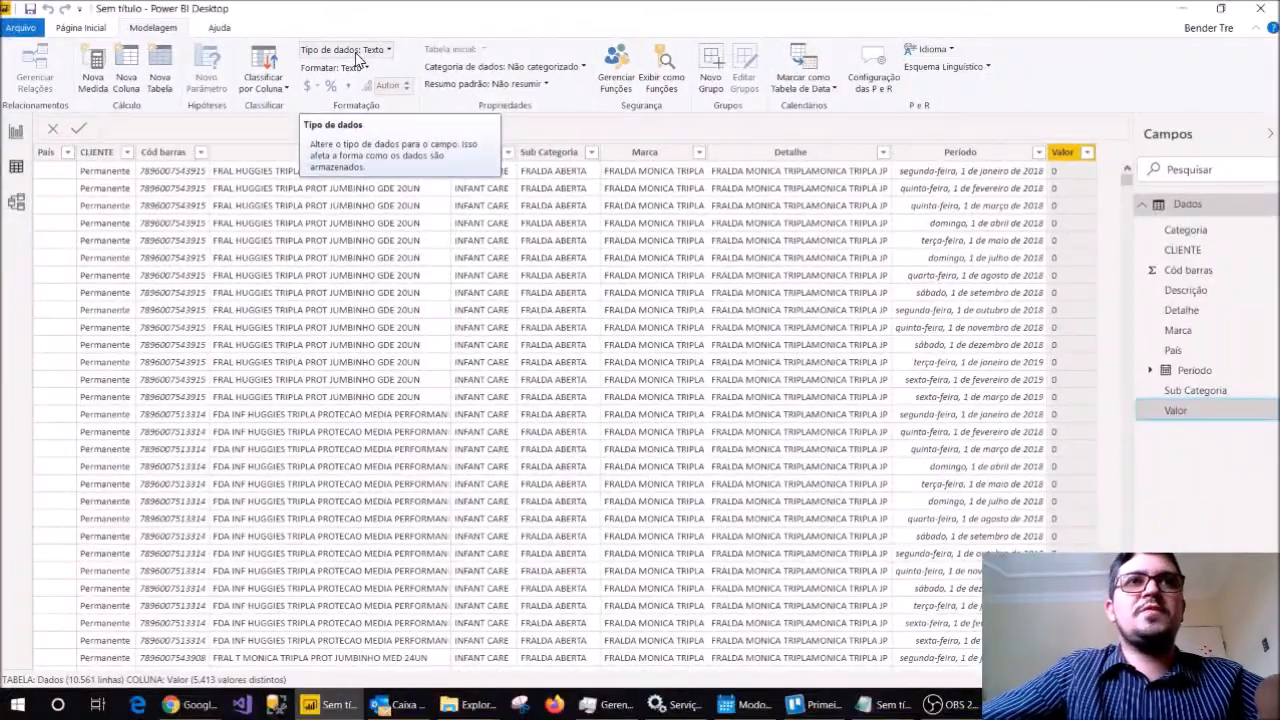
{"action": "left_click", "coordinate": [356, 59]}
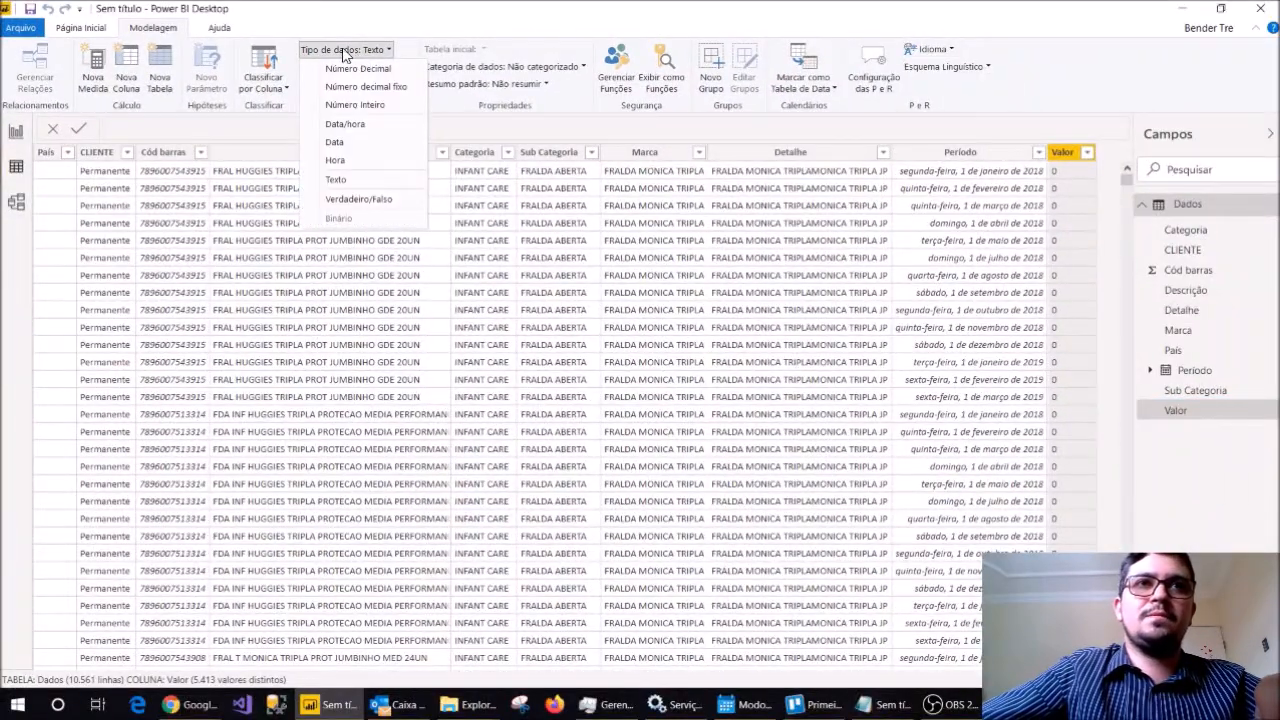
{"action": "left_click", "coordinate": [380, 88]}
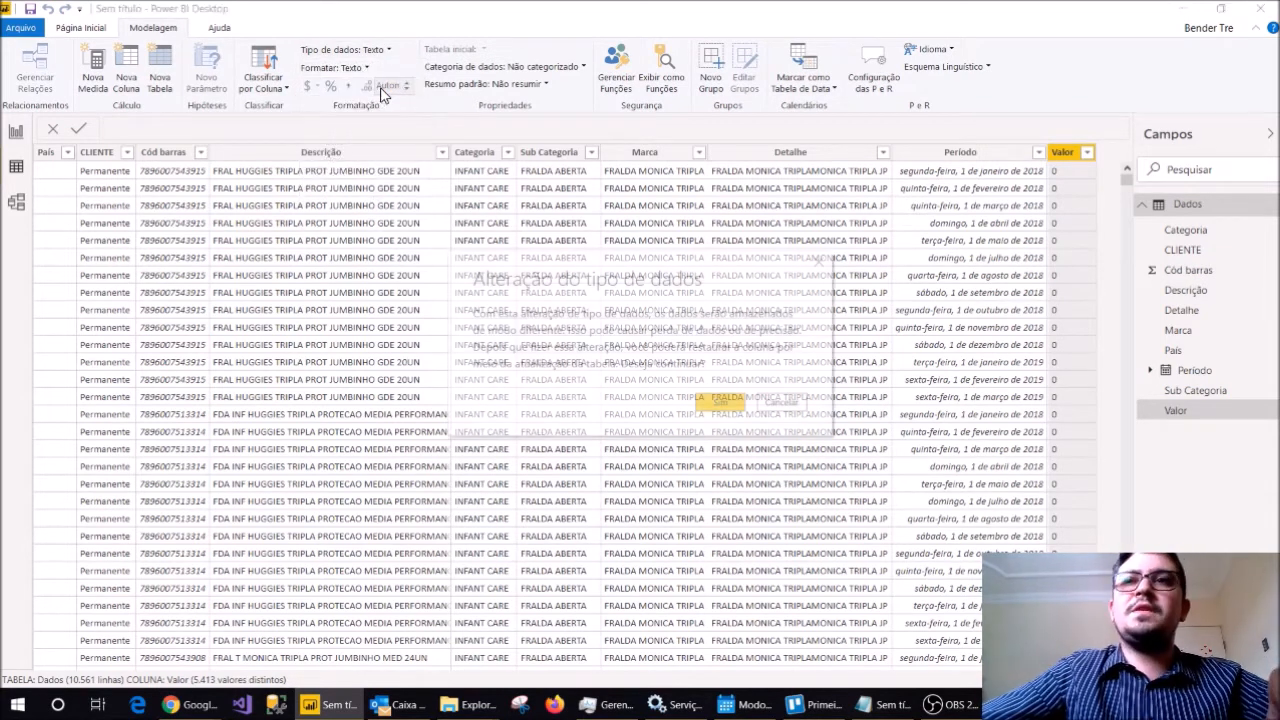
{"action": "left_click", "coordinate": [720, 402]}
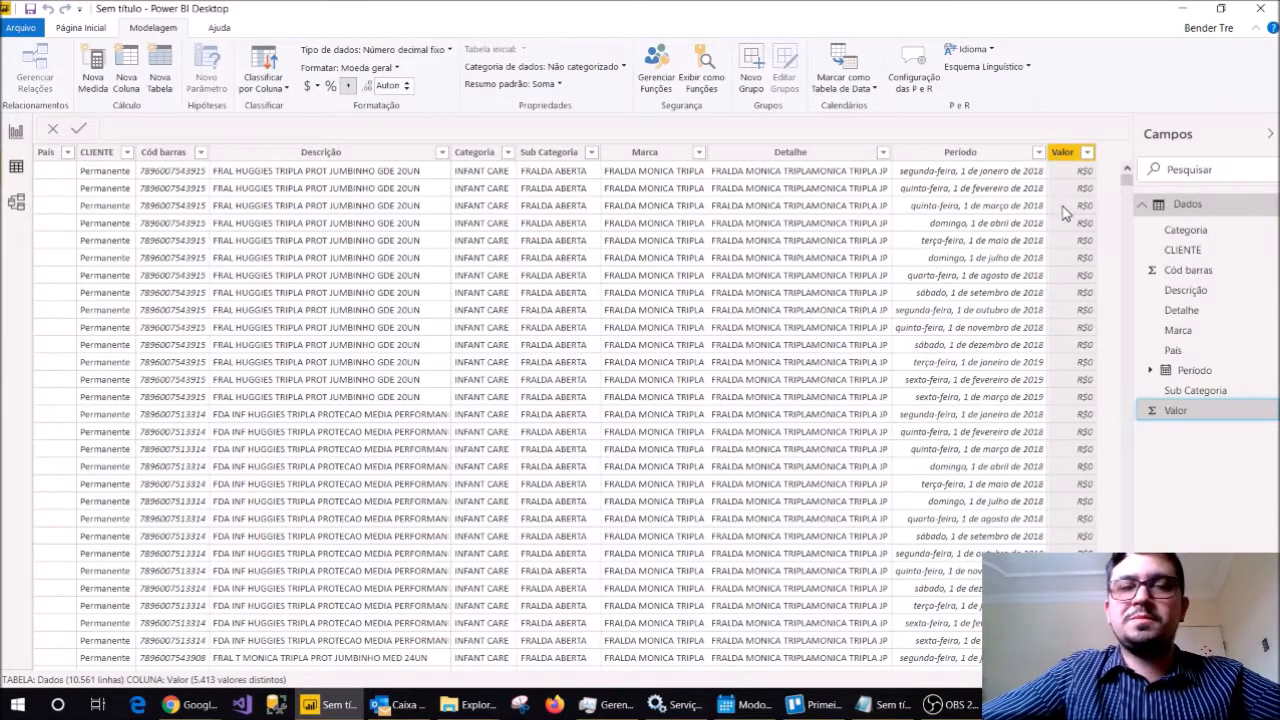
{"action": "left_click", "coordinate": [16, 131]}
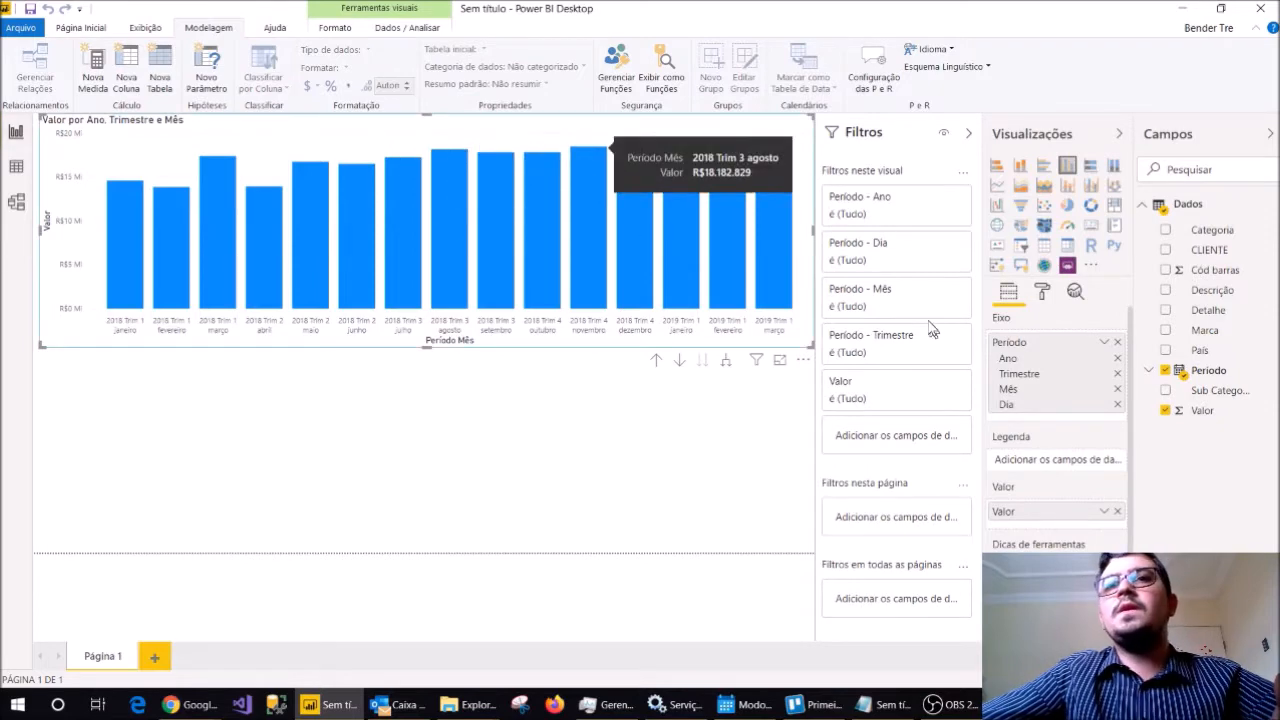
Move the monthly Valor column chart down to the lower half of the report page
{"action": "mouse_move", "coordinate": [778, 258]}
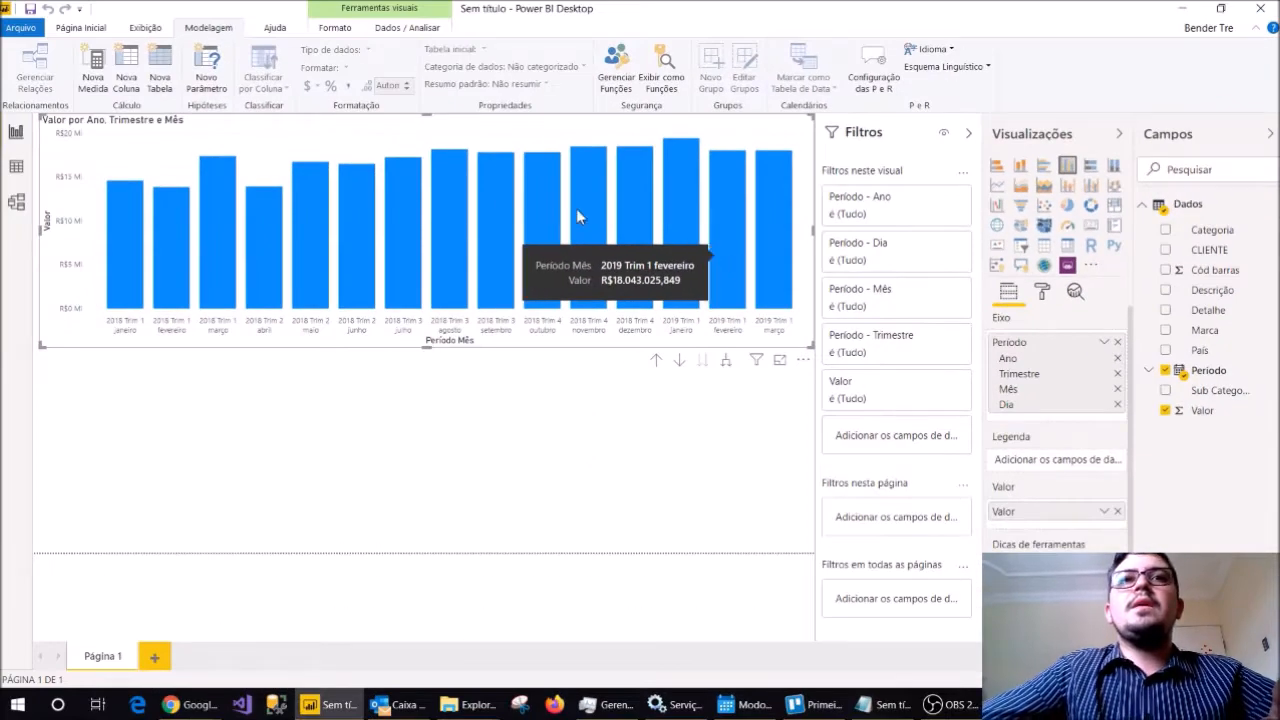
{"action": "left_click_drag", "start_coordinate": [527, 142], "coordinate": [527, 346]}
{"action": "left_click", "coordinate": [586, 229]}
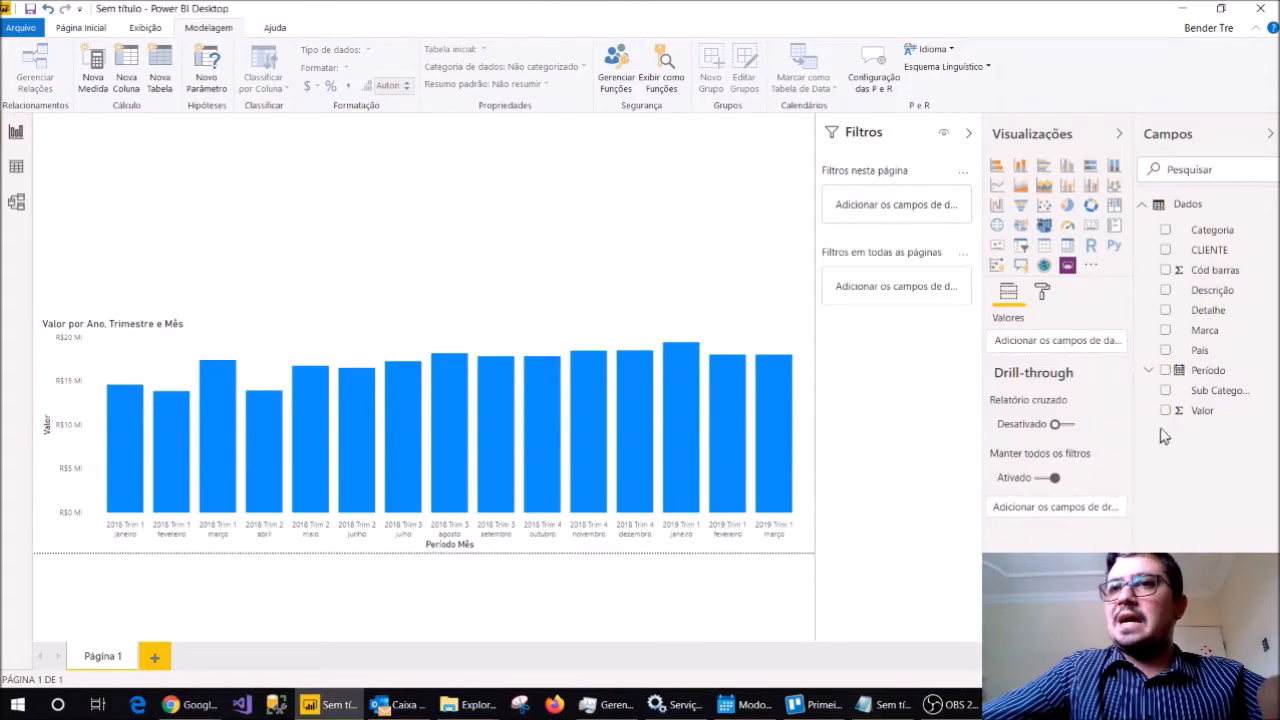
Add a card showing total Valor and narrow it to fit above the left end of the column chart
{"action": "left_click", "coordinate": [1166, 411]}
{"action": "left_click", "coordinate": [1090, 225]}
{"action": "left_click_drag", "start_coordinate": [817, 117], "coordinate": [251, 120]}
{"action": "left_click", "coordinate": [694, 274]}
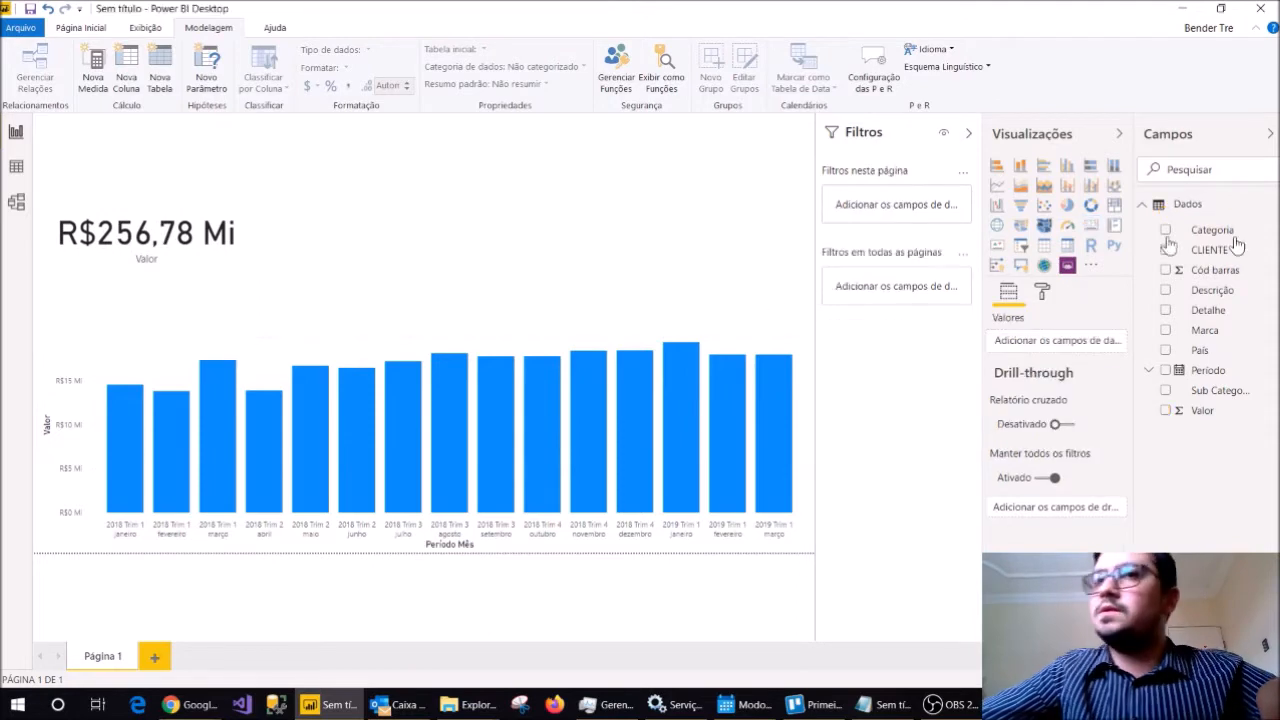
Add a horizontal bar chart of Valor by Detalhe and narrow it to the upper right of the report page
{"action": "left_click", "coordinate": [1166, 411]}
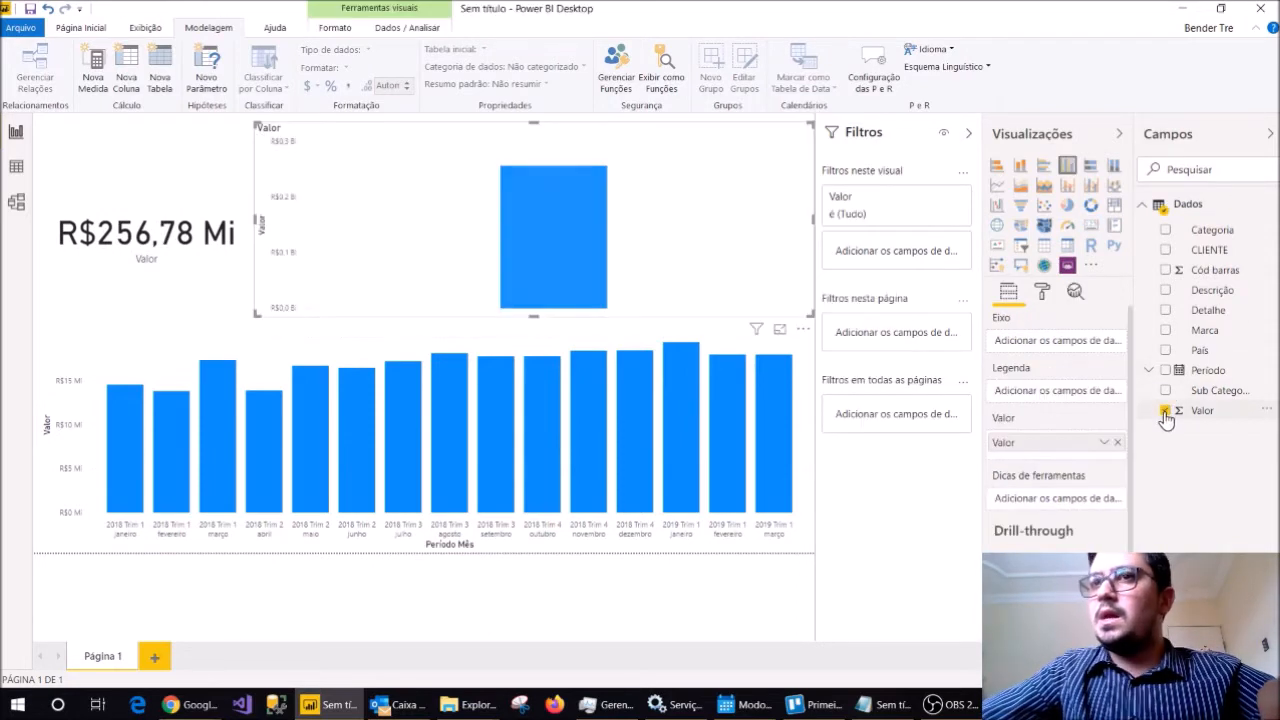
{"action": "left_click", "coordinate": [1166, 331]}
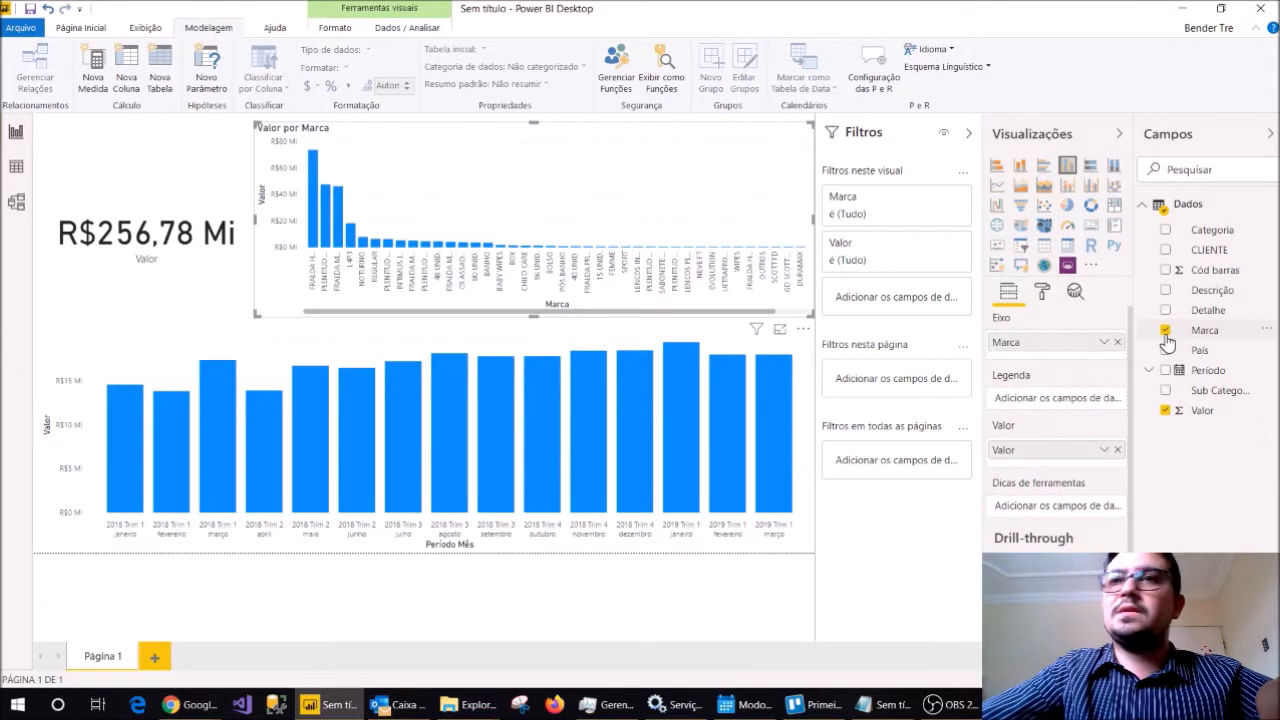
{"action": "left_click", "coordinate": [1166, 332]}
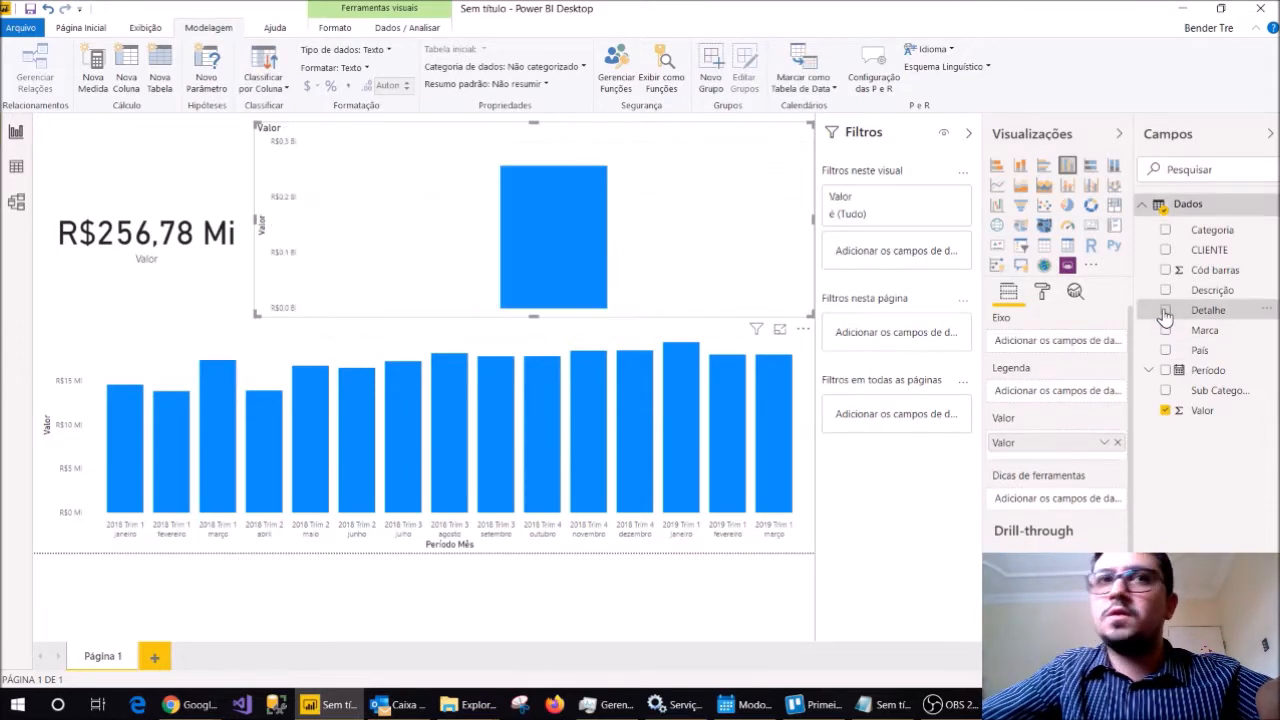
{"action": "left_click", "coordinate": [1166, 311]}
{"action": "left_click", "coordinate": [1044, 165]}
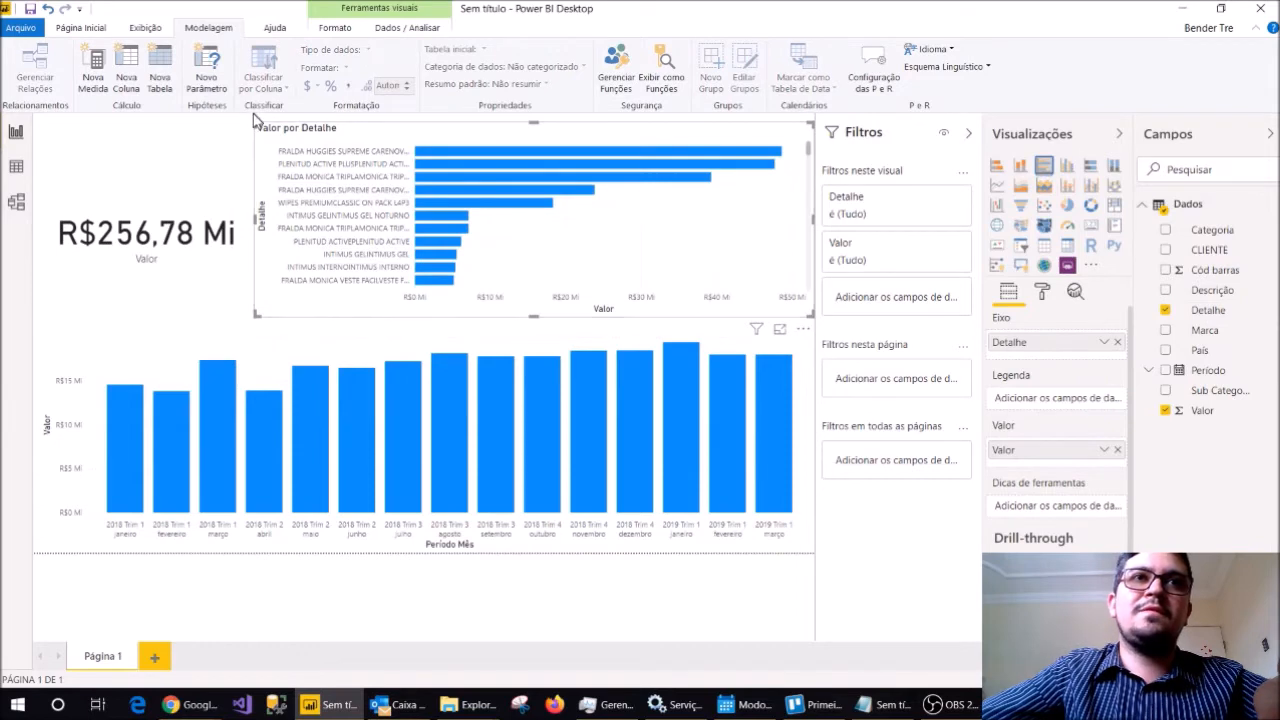
{"action": "left_click_drag", "start_coordinate": [255, 127], "coordinate": [487, 133]}
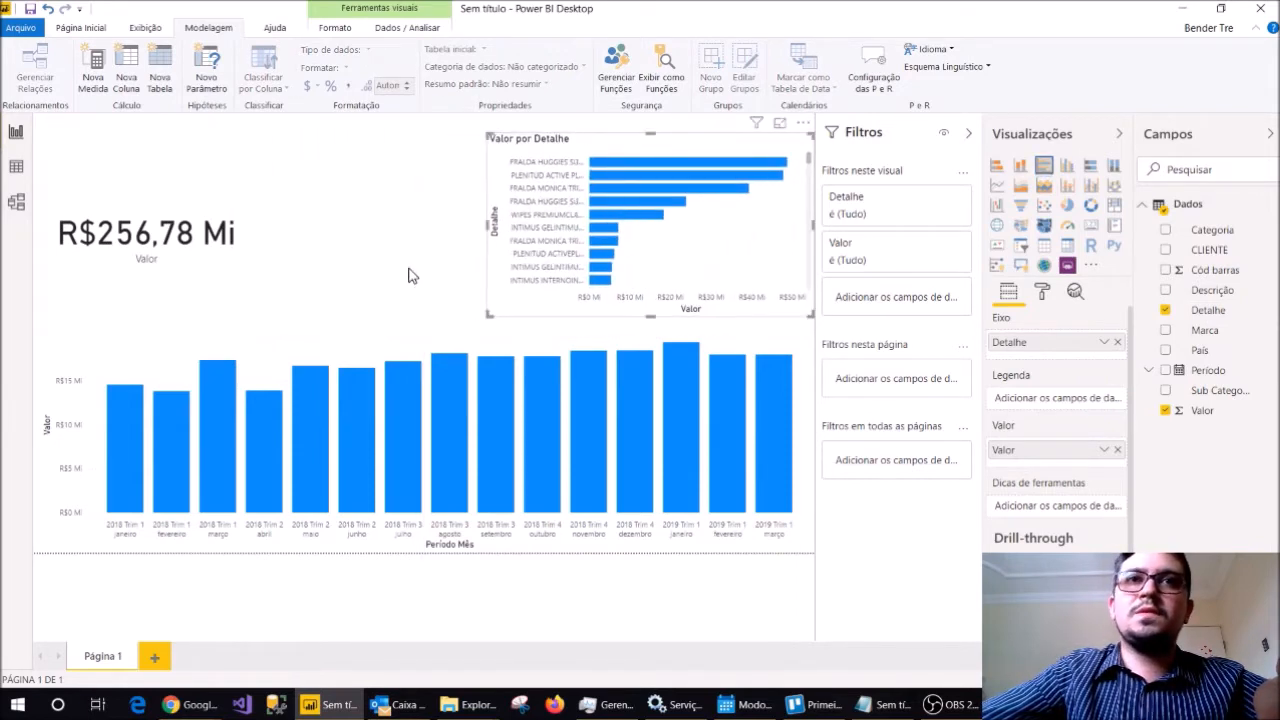
{"action": "left_click", "coordinate": [408, 276]}
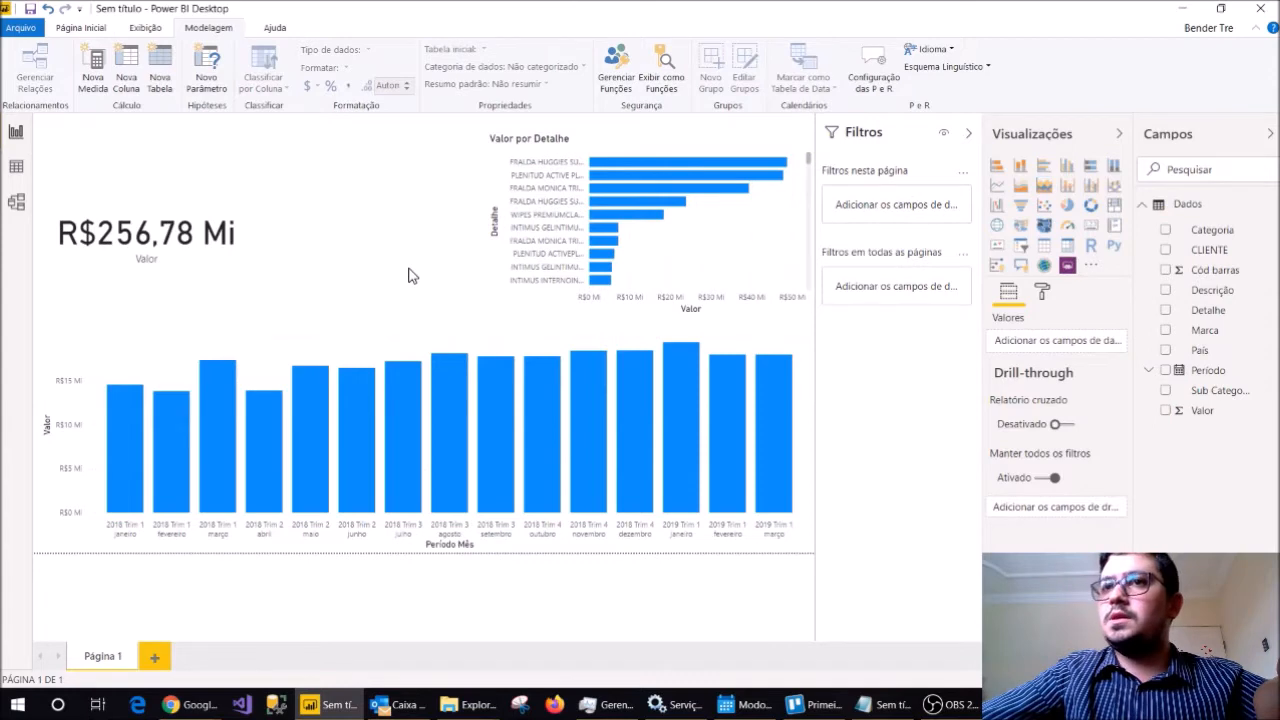
Check the CLIENTE column in the data table and add a donut chart of Valor by CLIENTE to the report page
{"action": "left_click", "coordinate": [16, 166]}
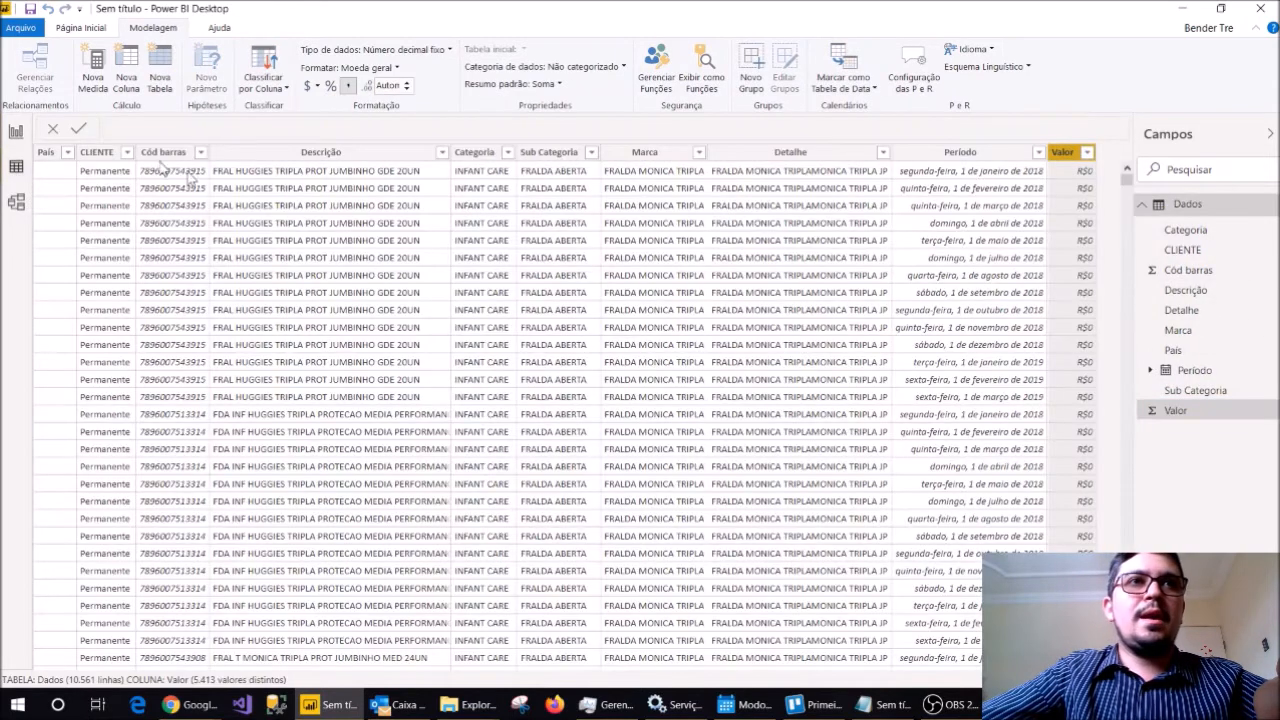
{"action": "left_click", "coordinate": [108, 155]}
{"action": "left_click", "coordinate": [16, 131]}
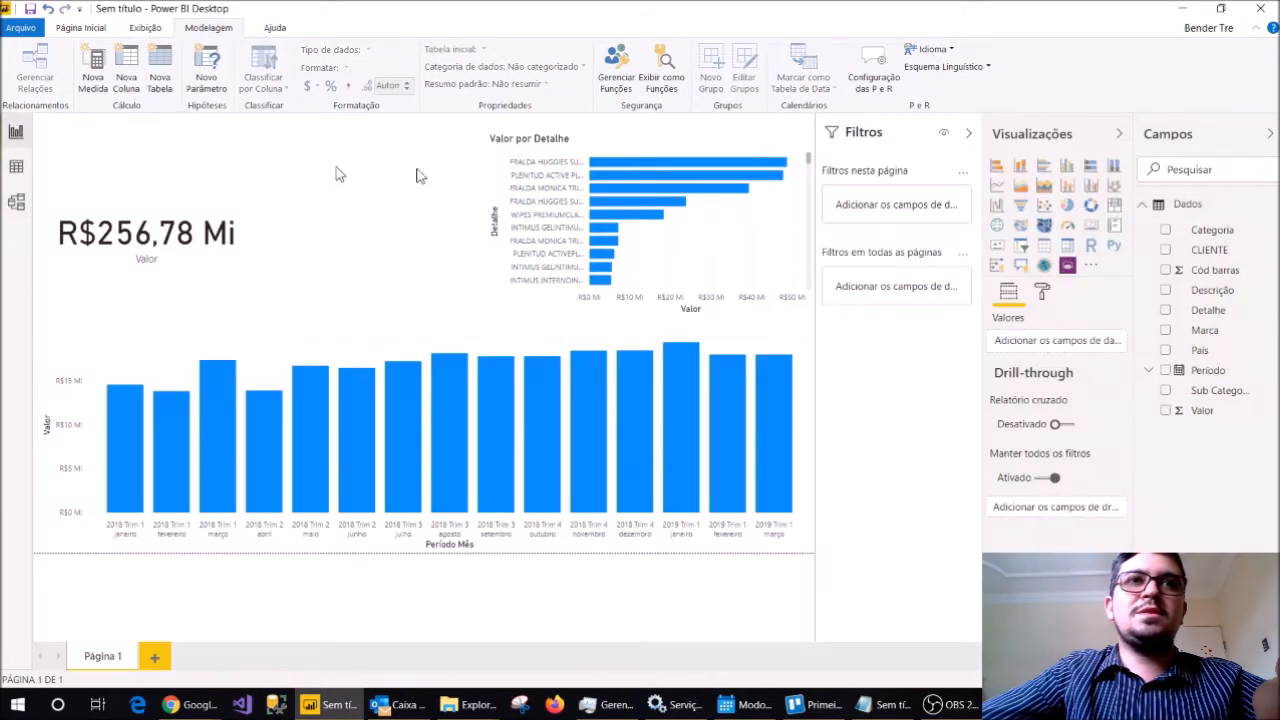
{"action": "left_click", "coordinate": [1090, 204]}
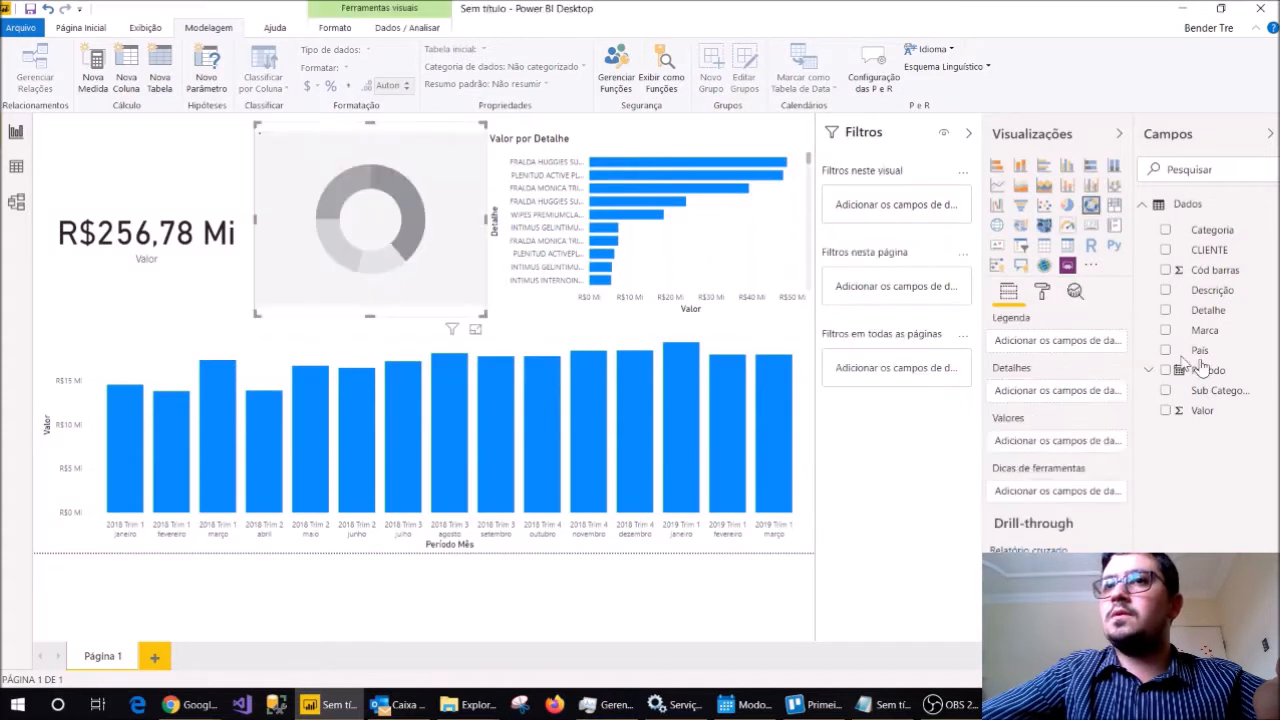
{"action": "left_click", "coordinate": [1165, 410]}
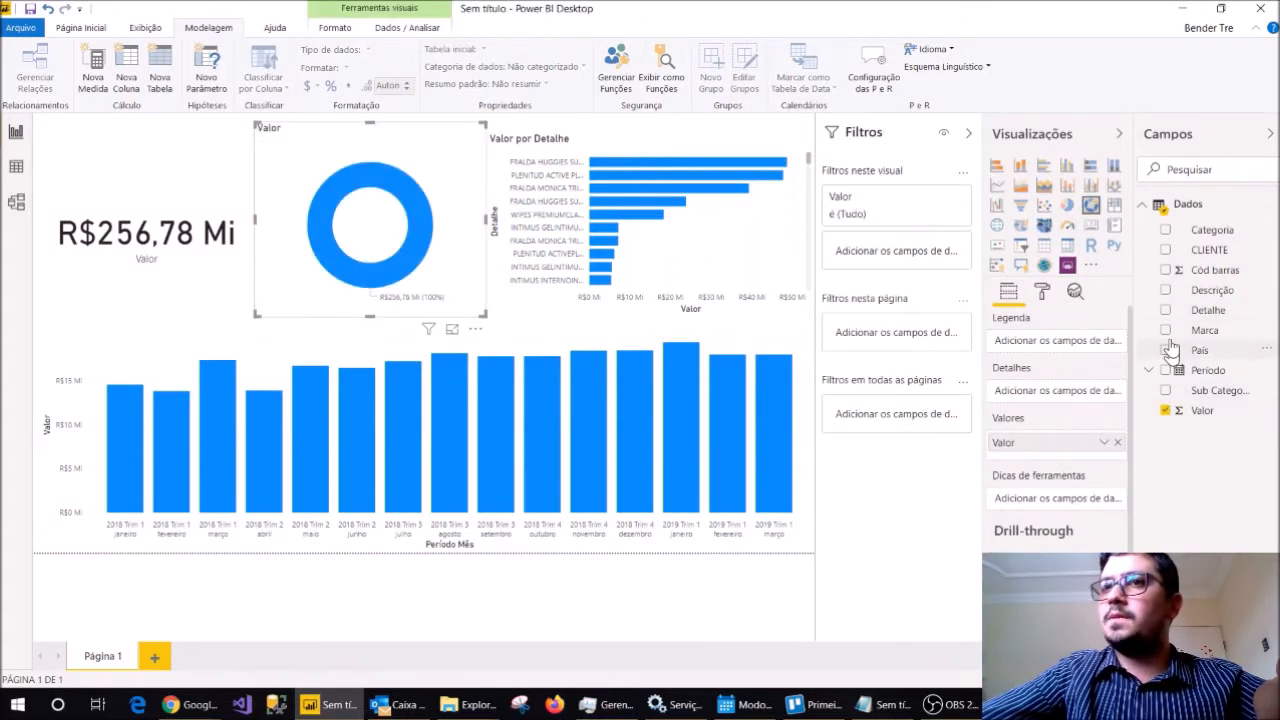
{"action": "left_click", "coordinate": [1166, 250]}
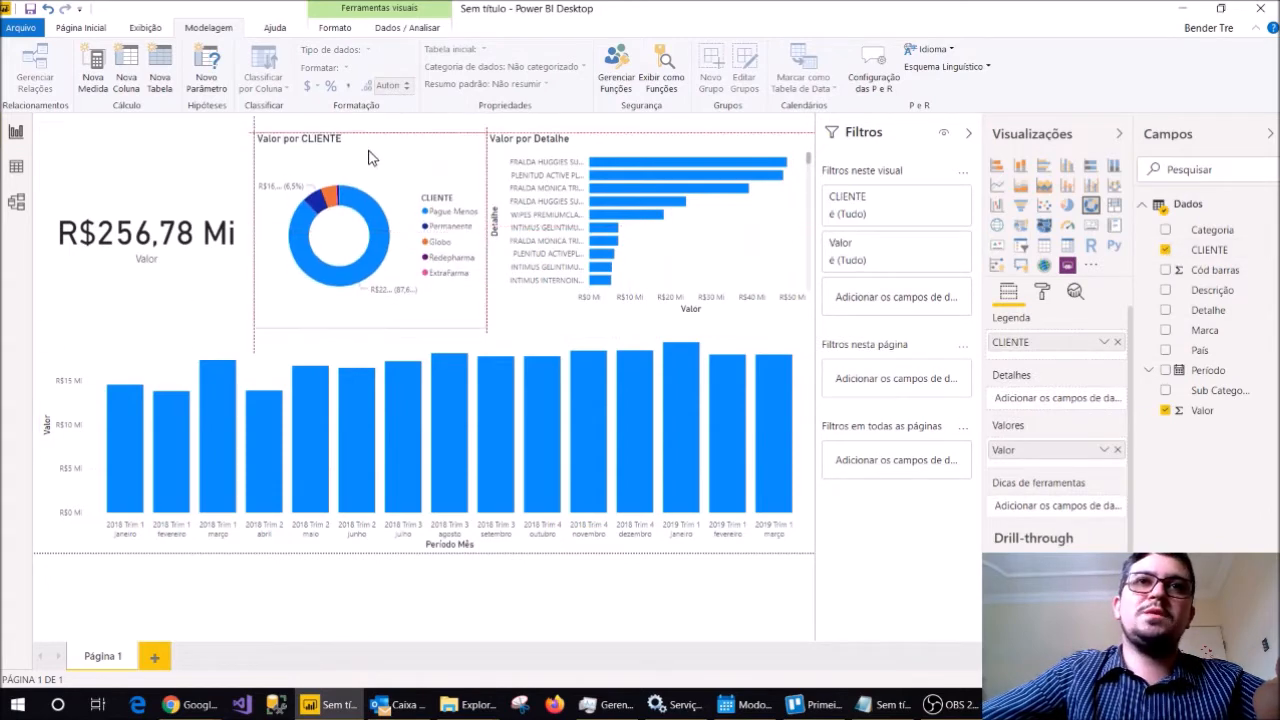
Adjust the heights of the Valor card and the CLIENTE donut chart so they fit above the column chart
{"action": "left_click", "coordinate": [222, 300]}
{"action": "left_click_drag", "start_coordinate": [253, 347], "coordinate": [254, 331]}
{"action": "left_click", "coordinate": [306, 182]}
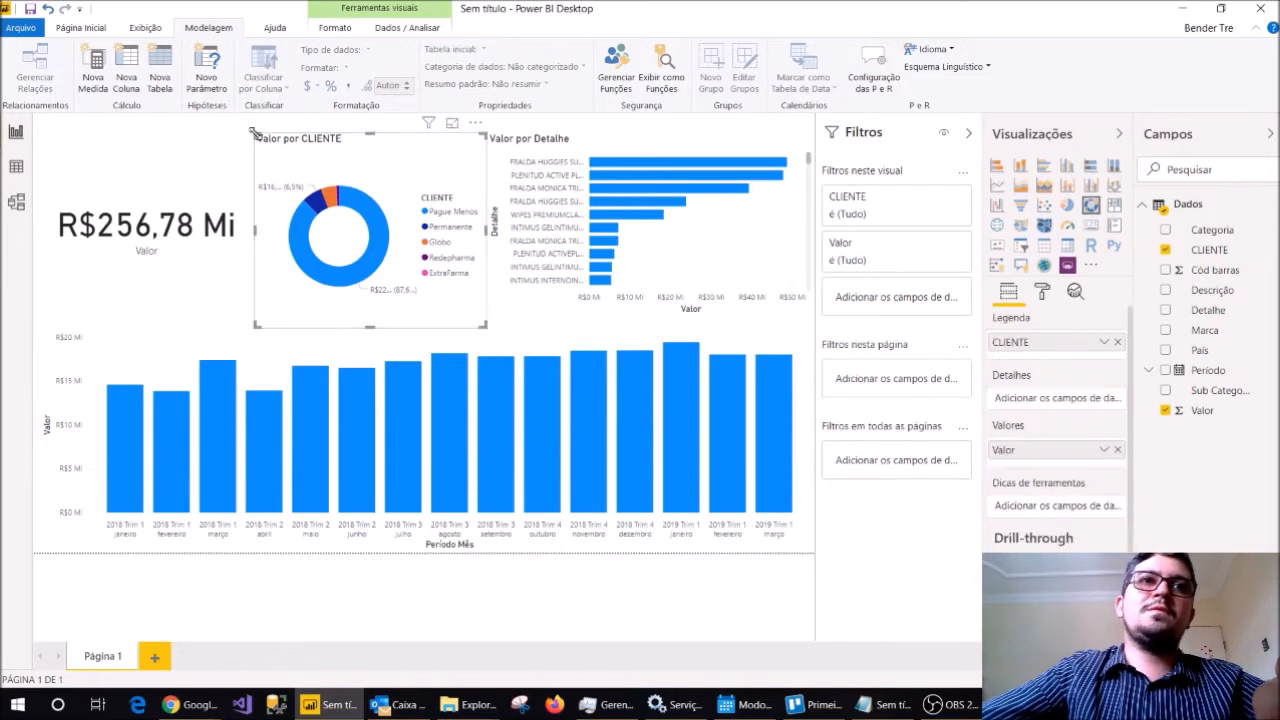
{"action": "left_click_drag", "start_coordinate": [257, 133], "coordinate": [257, 122]}
{"action": "left_click", "coordinate": [390, 115]}
Save the report as Relatório de Vendas com Transformações and collapse the Filtros area to enlarge the page
{"action": "left_click", "coordinate": [62, 27]}
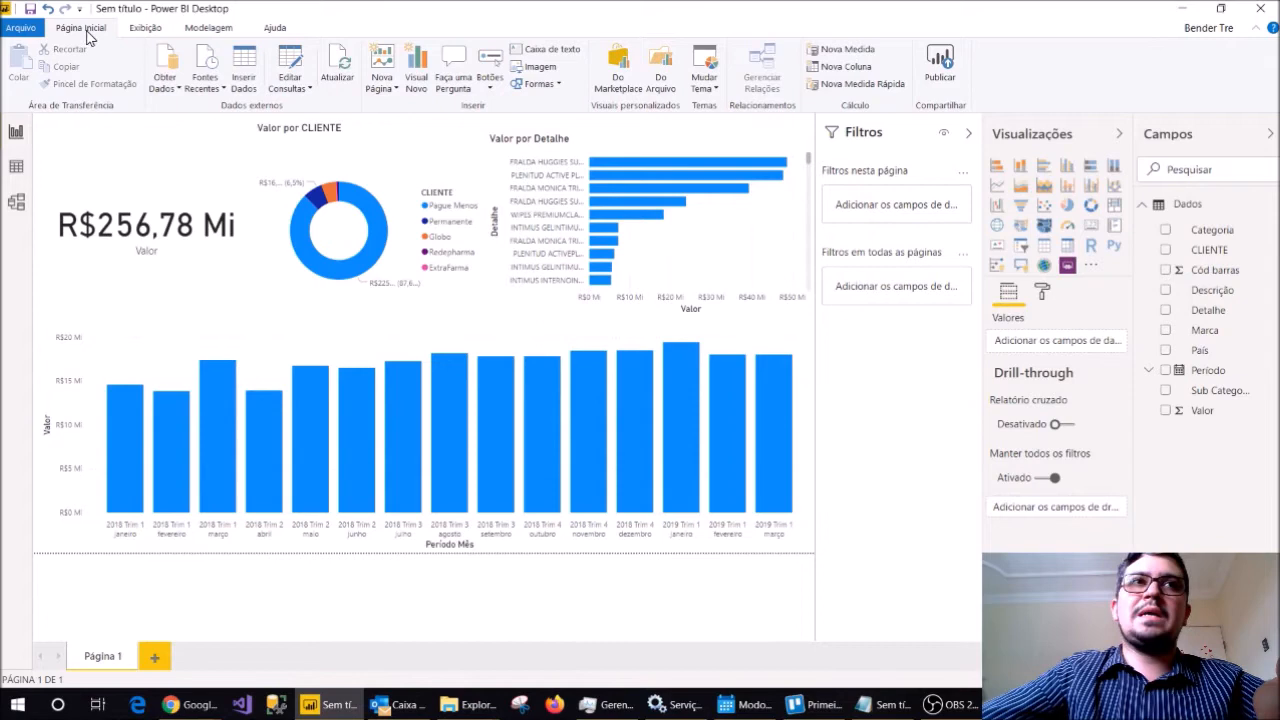
{"action": "left_click", "coordinate": [30, 9]}
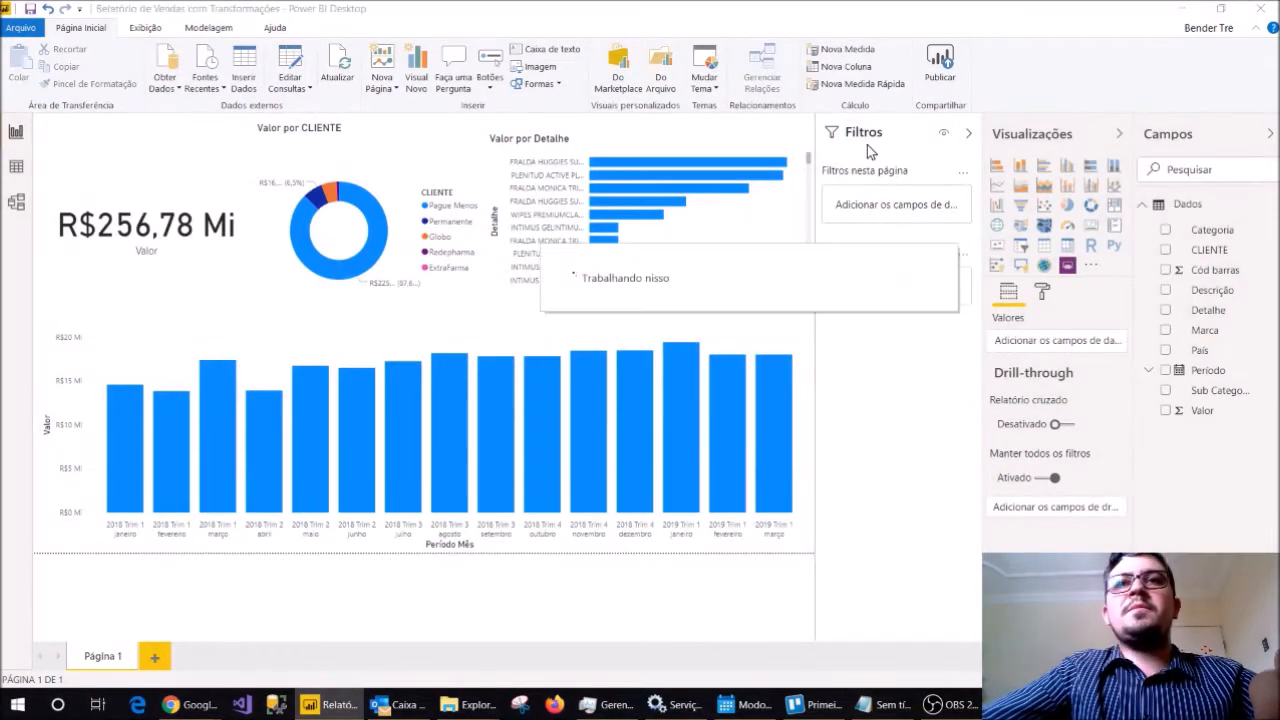
{"action": "left_click", "coordinate": [968, 133]}
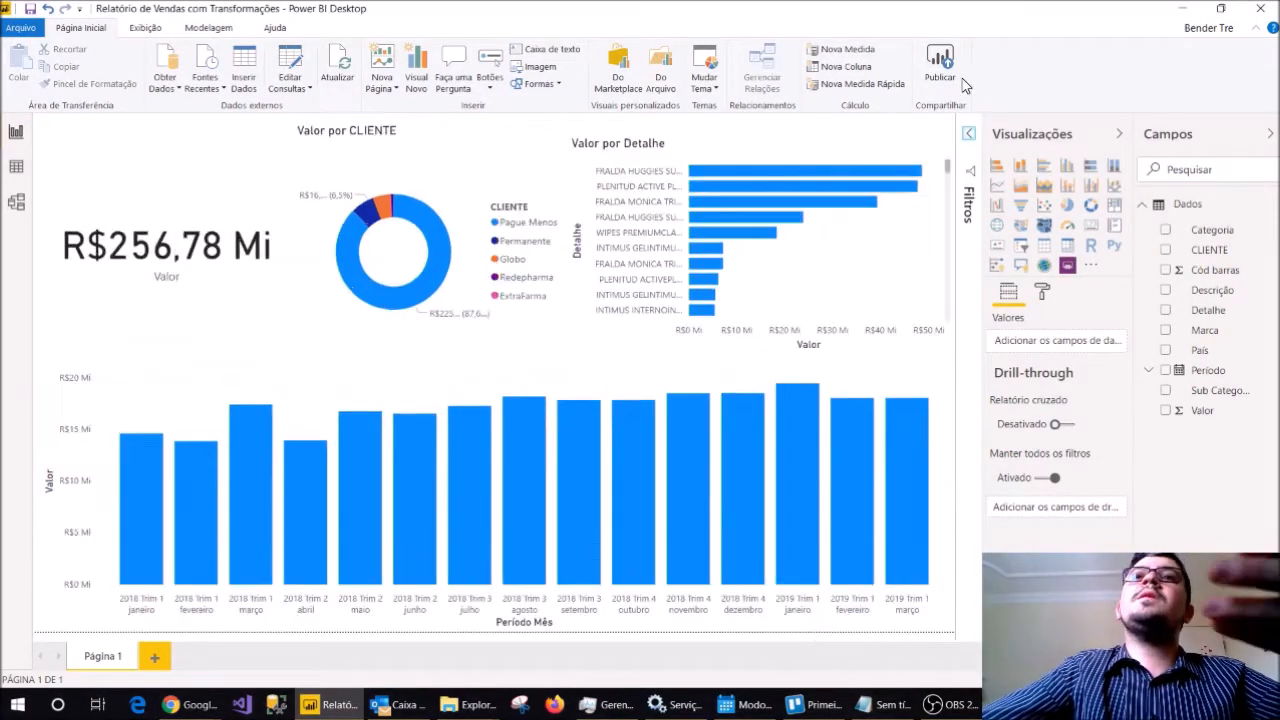
Publish the report to Meu workspace, saving the pending changes, and dismiss the publishing dialog
{"action": "left_click", "coordinate": [940, 70]}
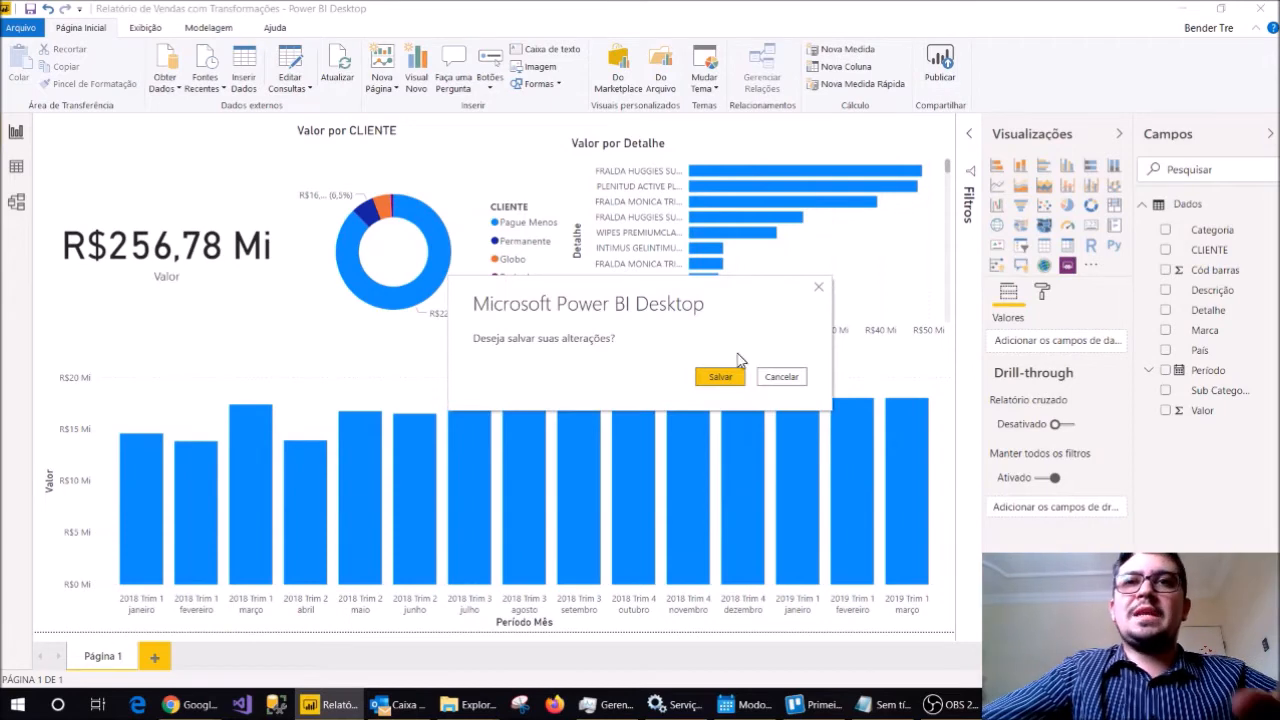
{"action": "left_click", "coordinate": [735, 378]}
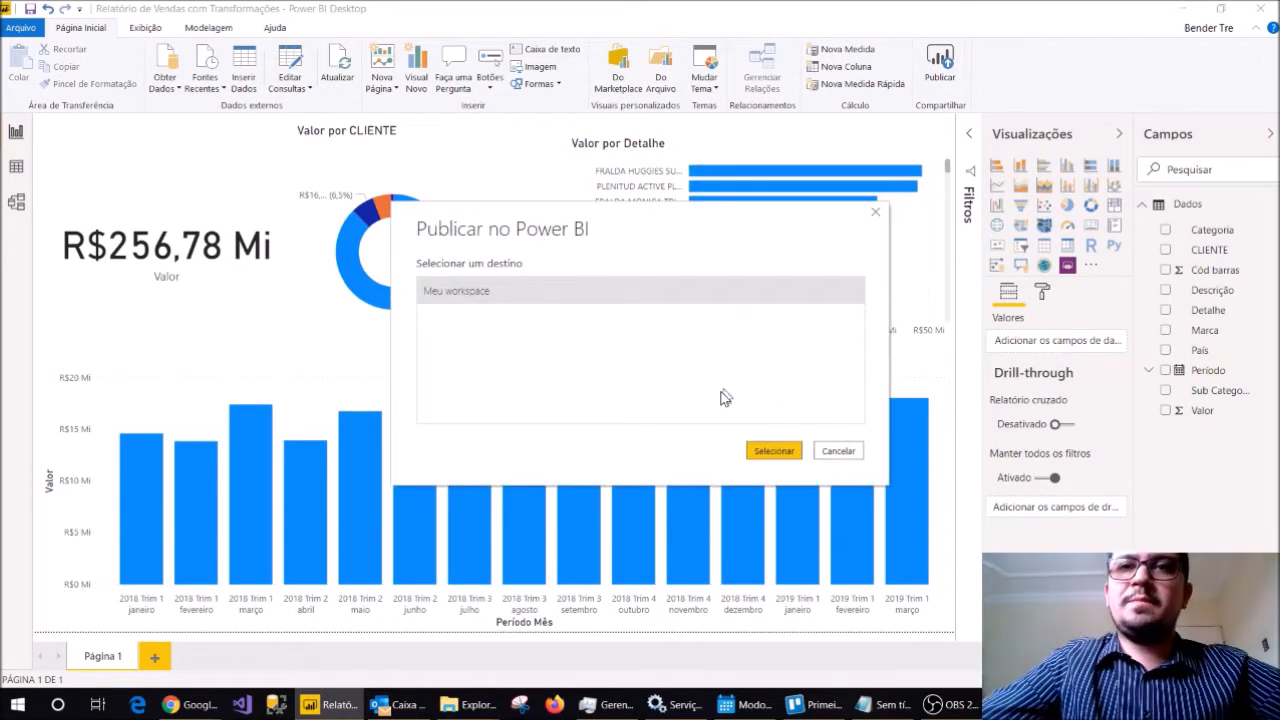
{"action": "left_click", "coordinate": [766, 451]}
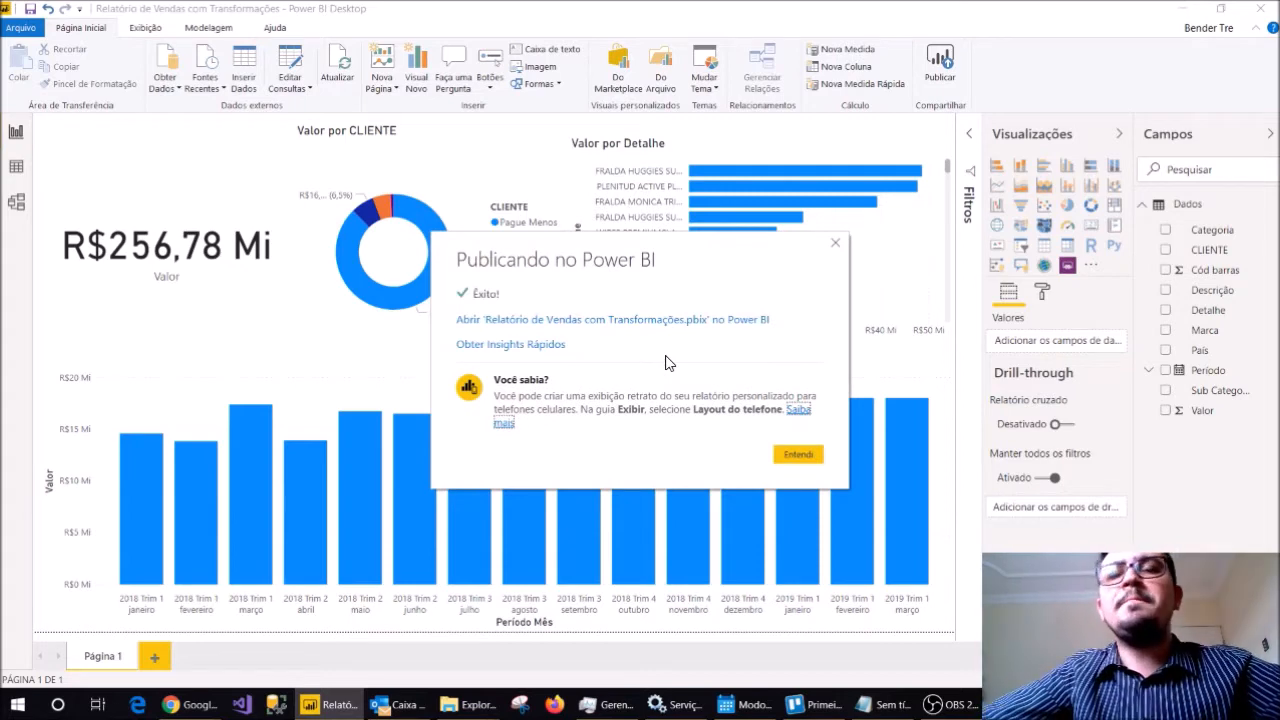
{"action": "left_click", "coordinate": [797, 456]}
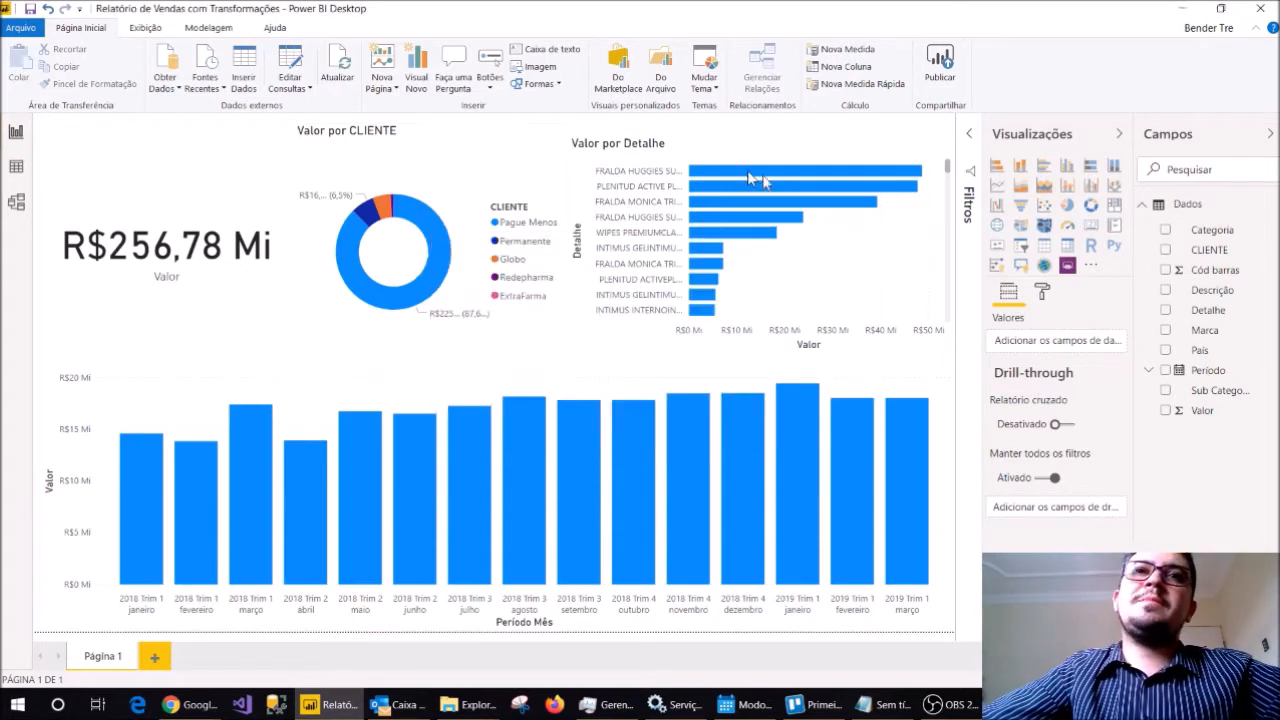
Switch to the Power BI service in Chrome and open Relatório de Vendas com Transformações from the reports in Meu workspace
{"action": "mouse_move", "coordinate": [171, 704]}
{"action": "left_click", "coordinate": [280, 615]}
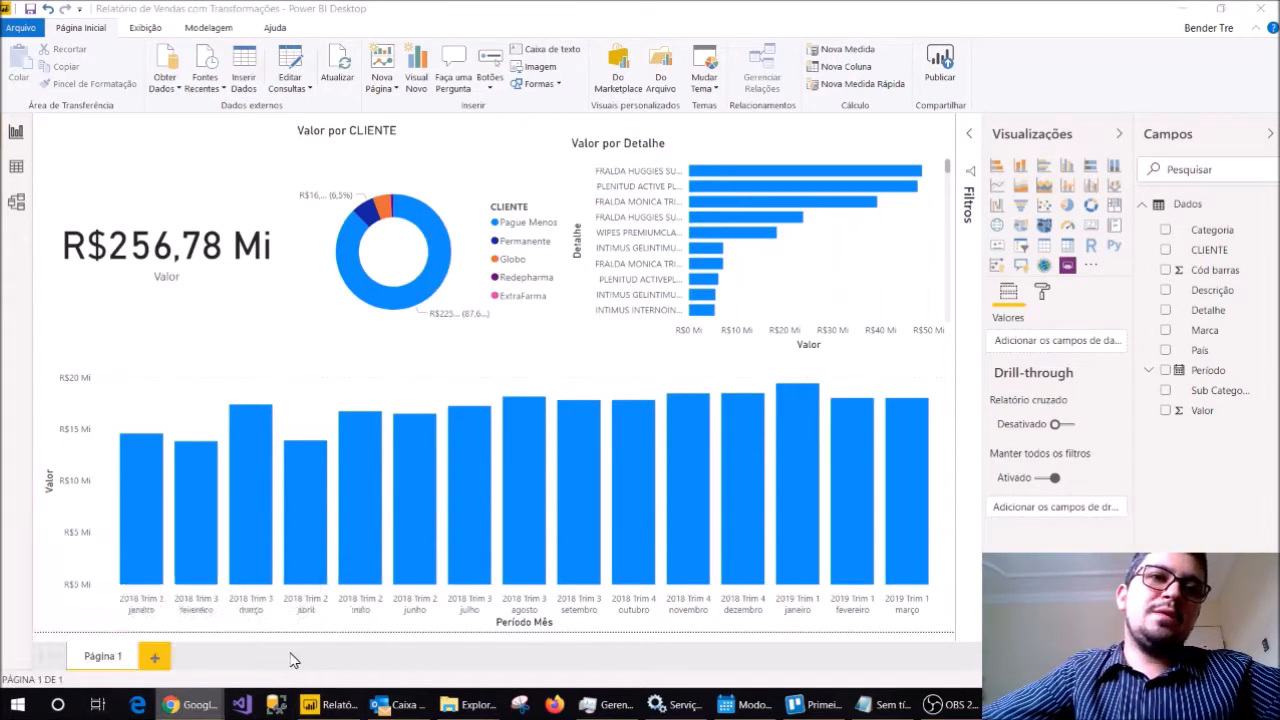
{"action": "left_click", "coordinate": [296, 10]}
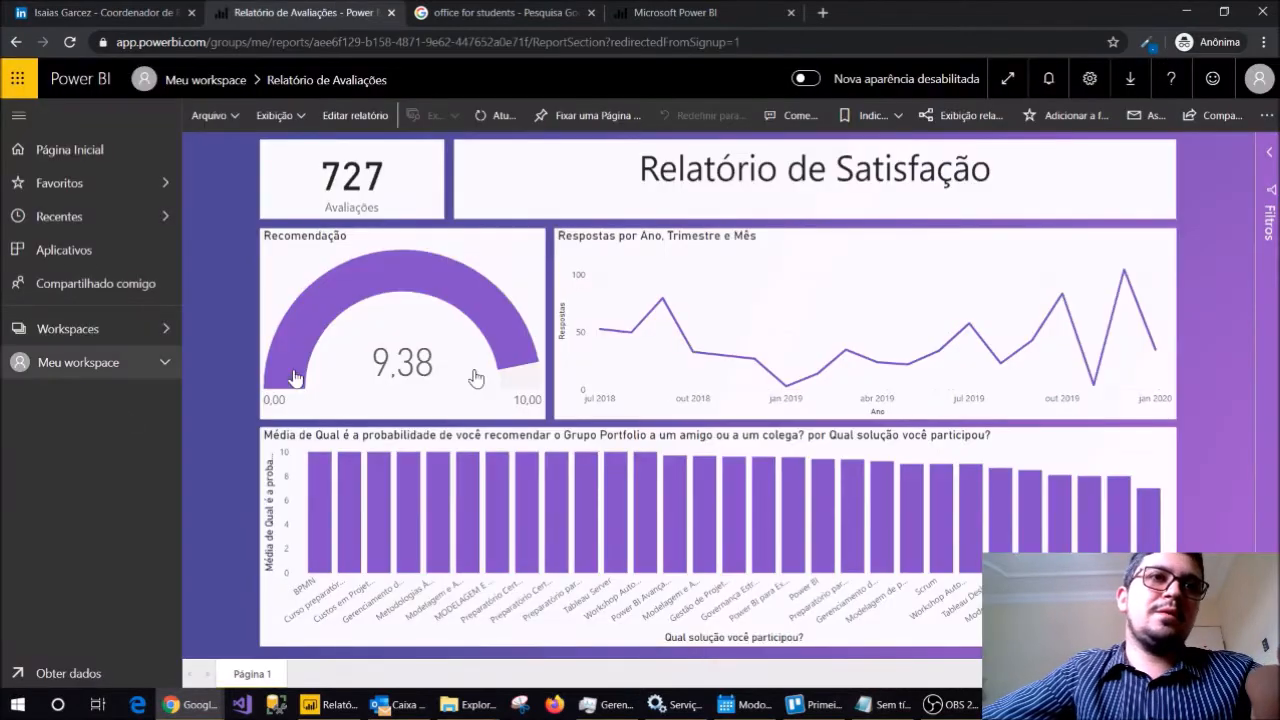
{"action": "left_click", "coordinate": [60, 362]}
{"action": "left_click", "coordinate": [310, 208]}
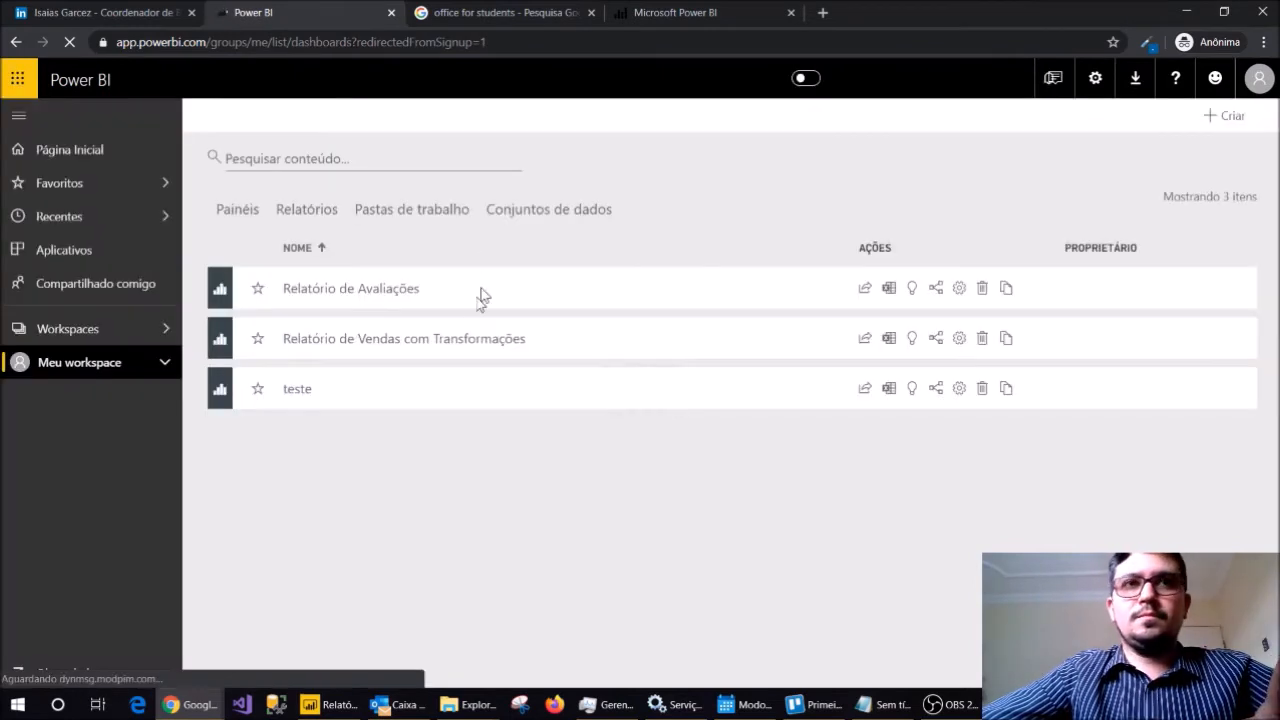
{"action": "left_click", "coordinate": [306, 209]}
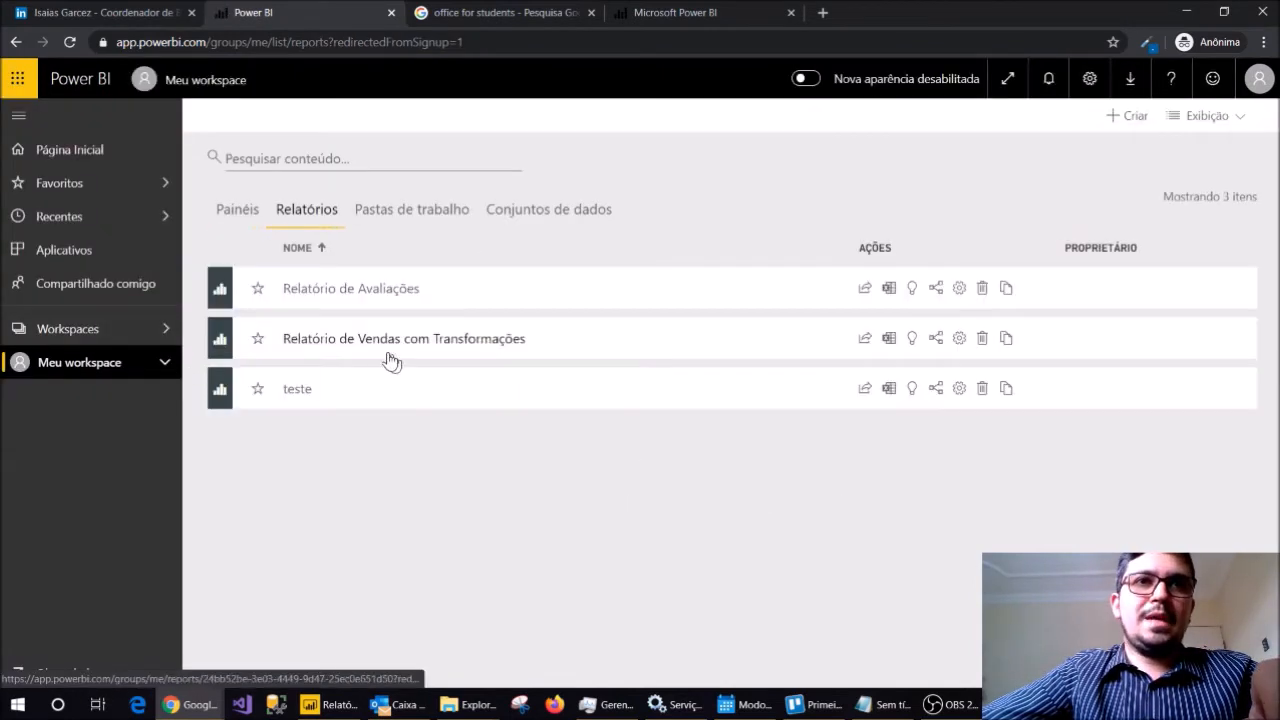
{"action": "left_click", "coordinate": [388, 355]}
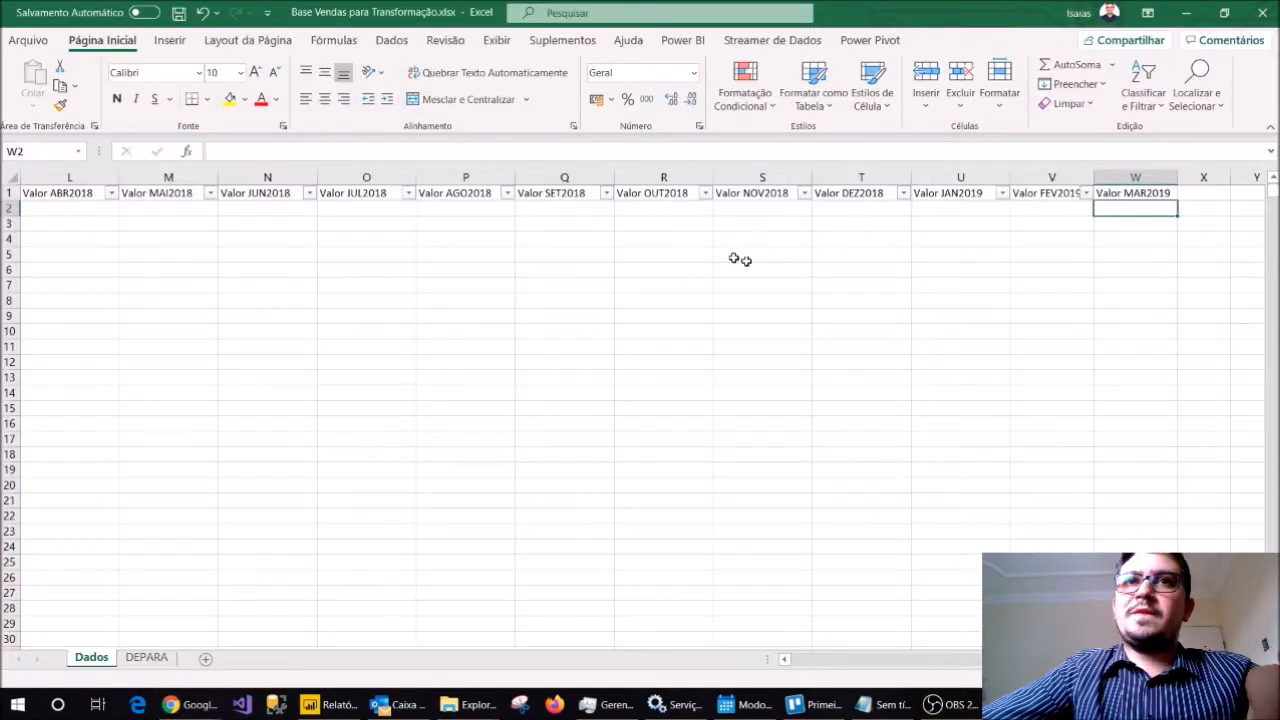
Review the last month headers in W1 and V1 of the Dados sheet in the Excel workbook Base Vendas para Transformação.xlsx
{"action": "left_click", "coordinate": [737, 257]}
{"action": "left_click", "coordinate": [1160, 196]}
{"action": "left_click", "coordinate": [1021, 194]}
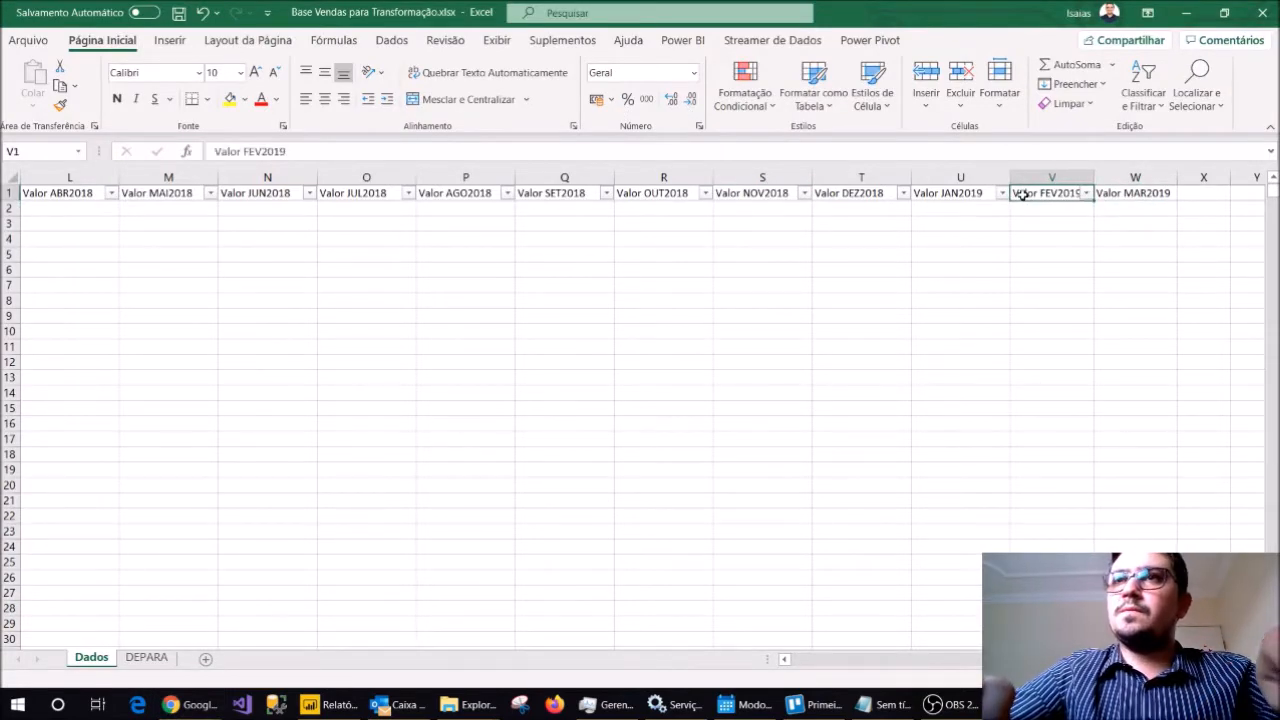
{"action": "left_click", "coordinate": [1134, 189]}
{"action": "key", "text": "ctrl+shift+Down"}
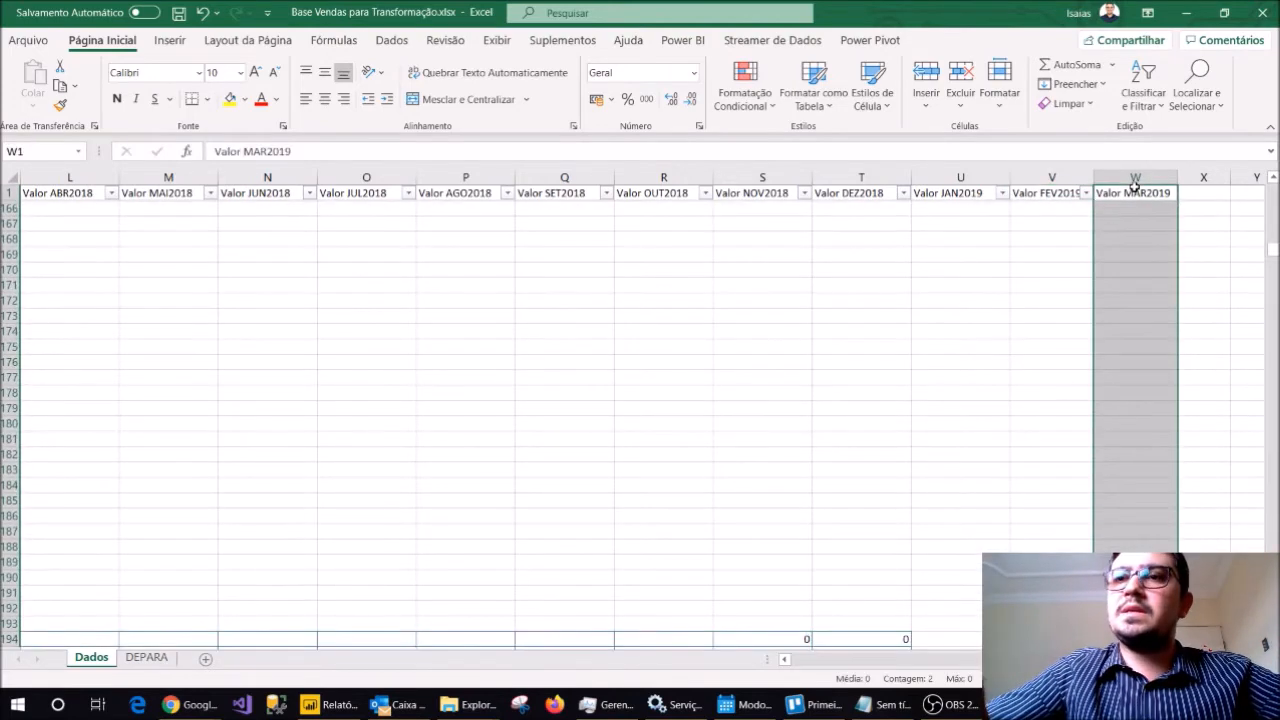
{"action": "key", "text": "ctrl+Up"}
{"action": "key", "text": "ctrl+Down"}
{"action": "key", "text": "ctrl+Up"}
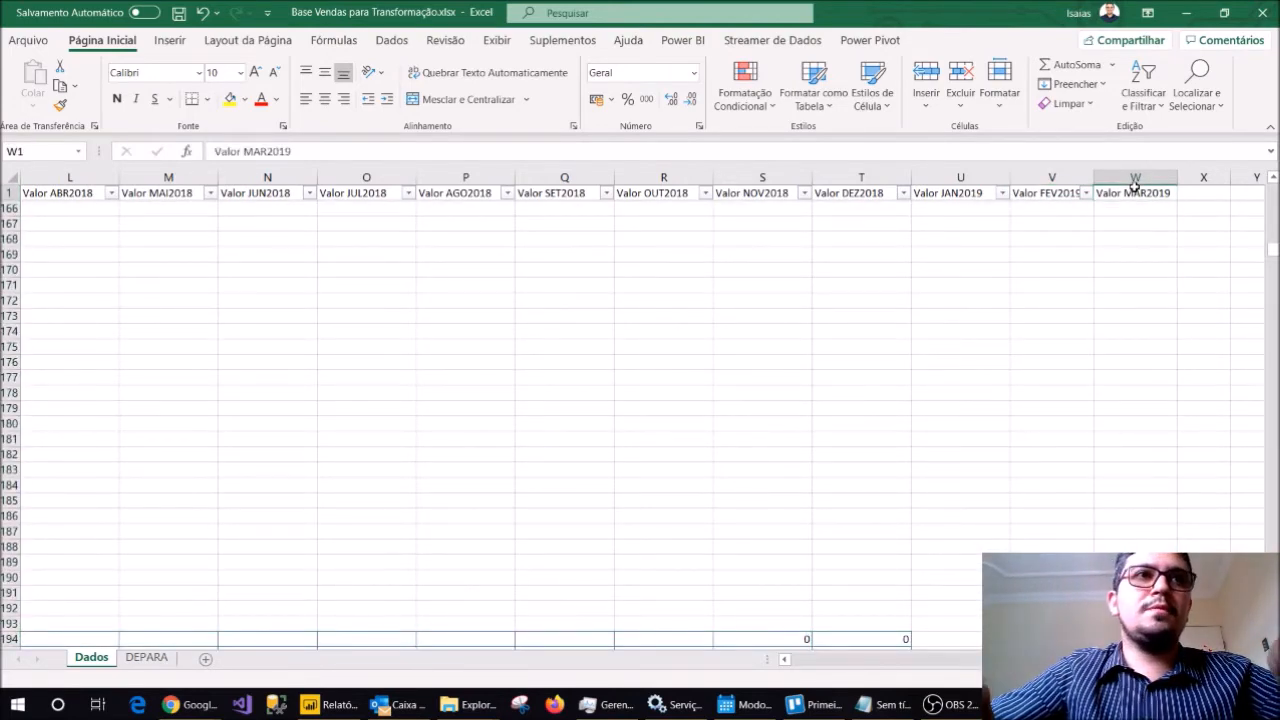
{"action": "key", "text": "Down"}
{"action": "key", "text": "Down"}
{"action": "key", "text": "Up"}
{"action": "key", "text": "Up"}
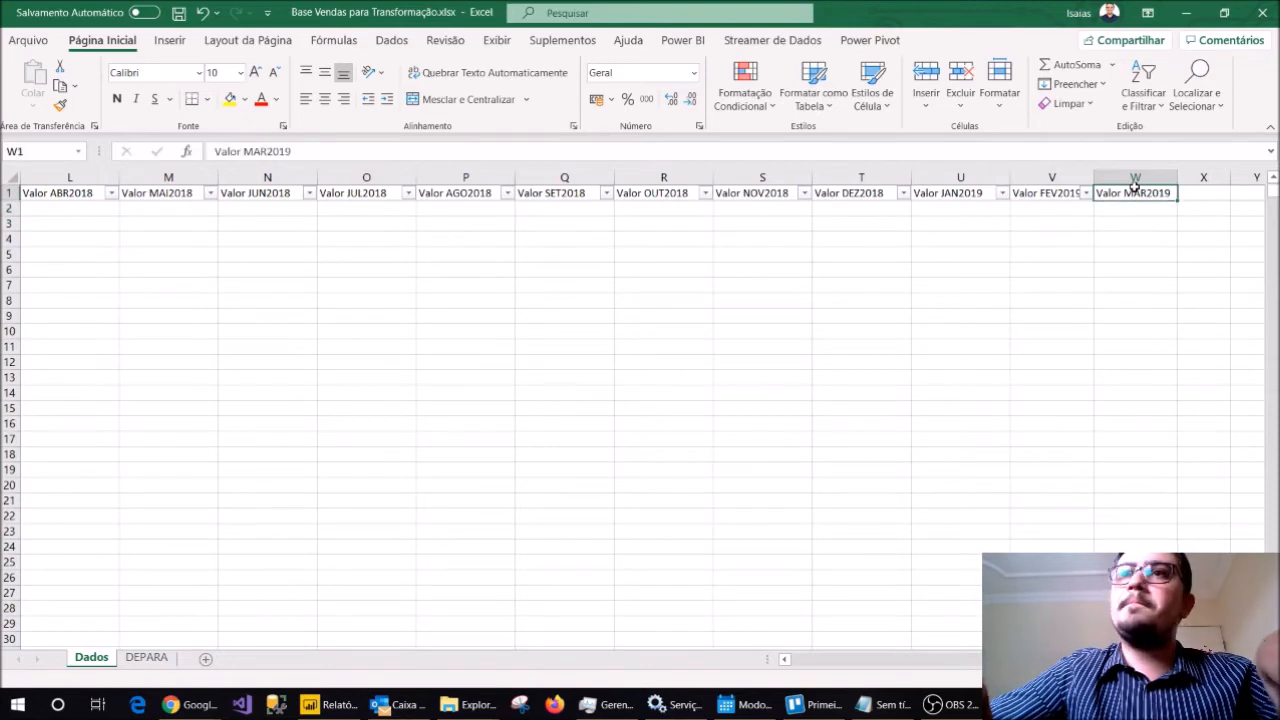
Copy the Valor MAR2019 column from W1 to its last value and paste it into column X of the Dados sheet
{"action": "key", "text": "ctrl+shift+Down"}
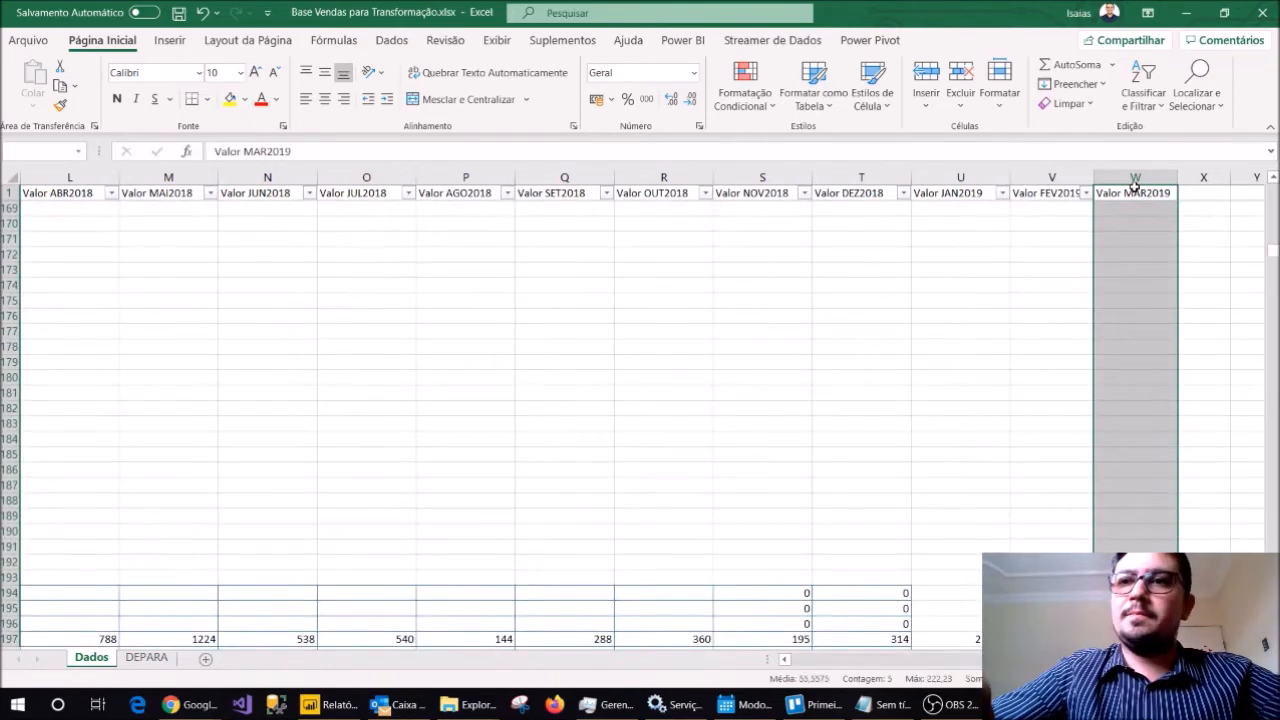
{"action": "key", "text": "ctrl+c"}
{"action": "key", "text": "Right"}
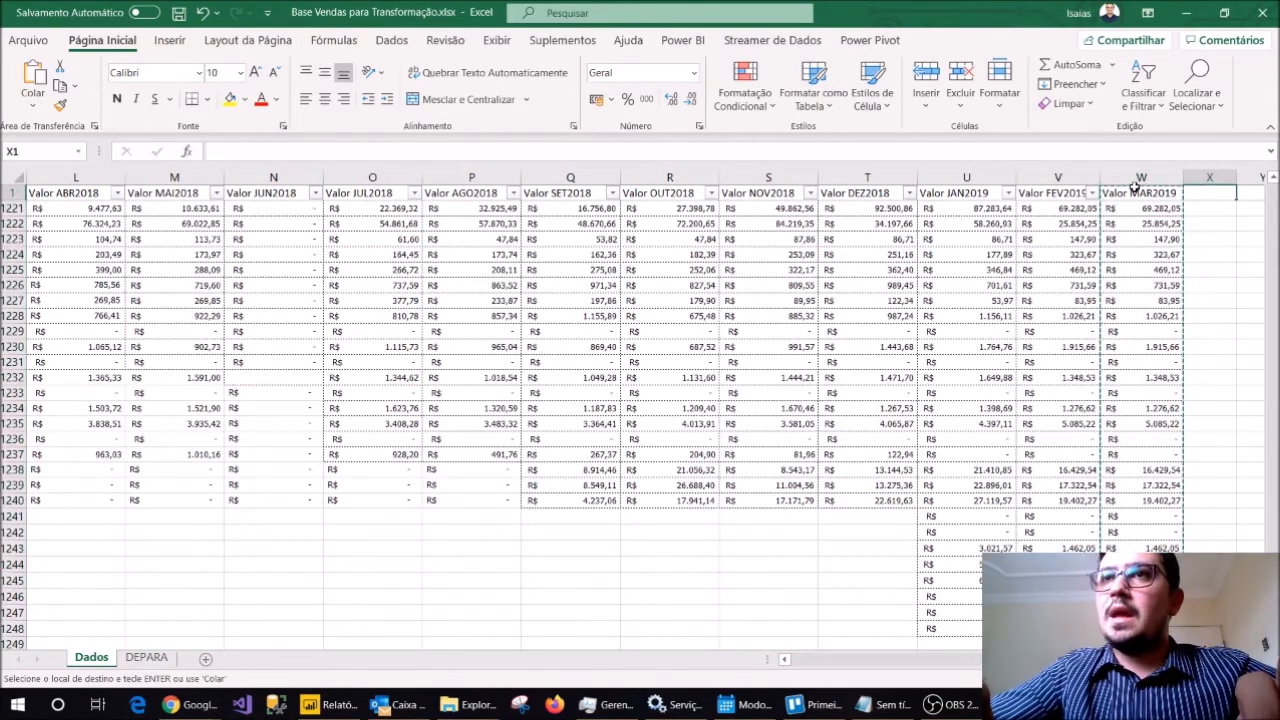
{"action": "key", "text": "ctrl+v"}
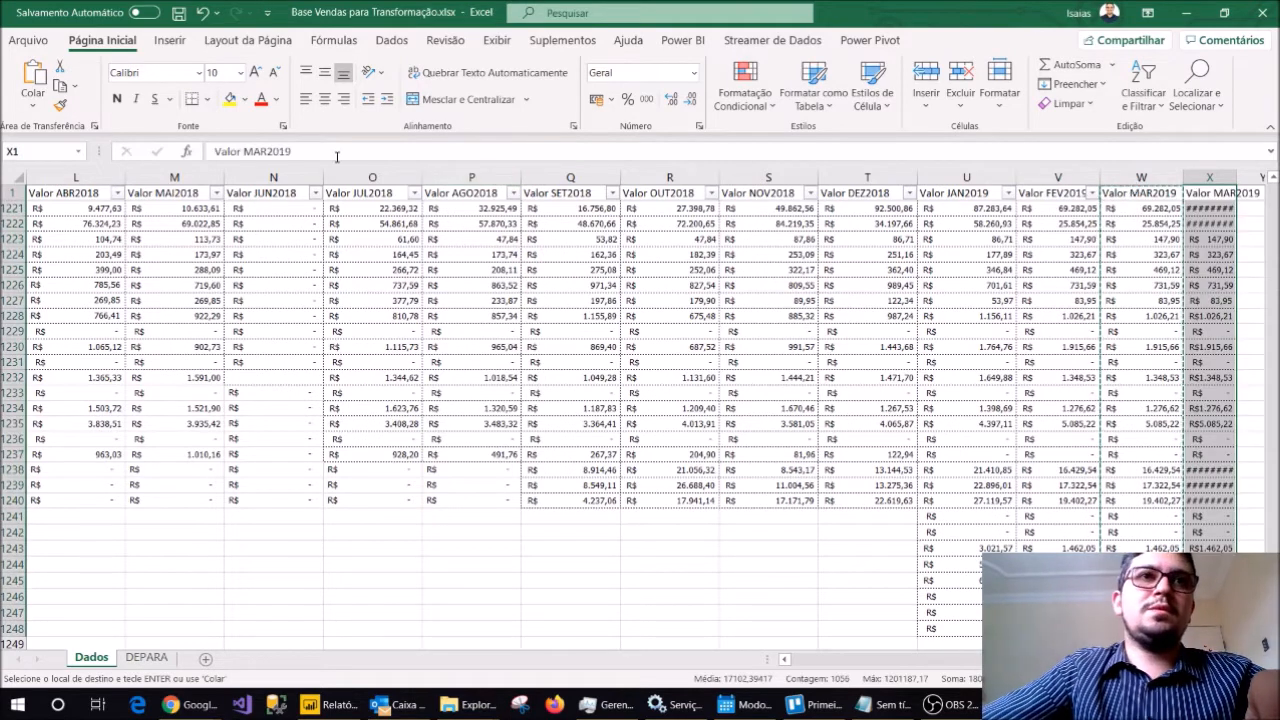
Change the header in X1 to Valor ABR2019 and close the workbook, saving its changes
{"action": "left_click", "coordinate": [276, 150]}
{"action": "key", "text": "BackSpace"}
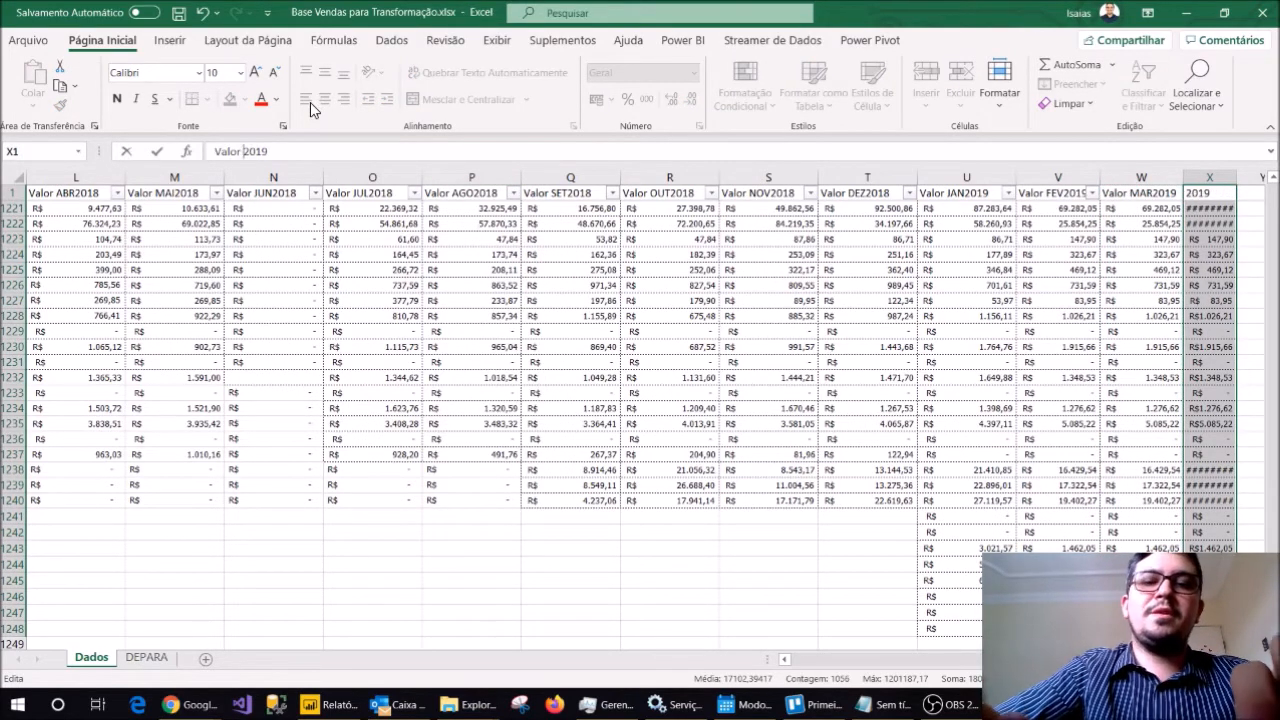
{"action": "key", "text": "Return"}
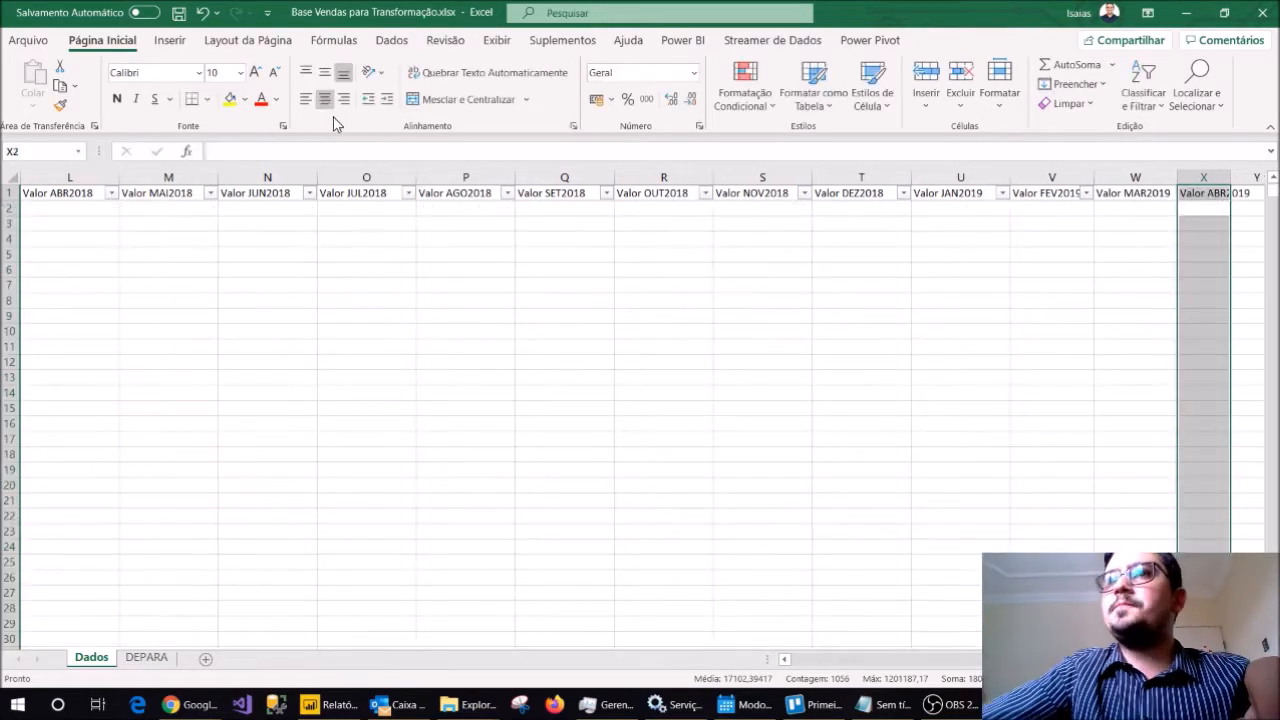
{"action": "left_click", "coordinate": [800, 274]}
{"action": "left_click", "coordinate": [1262, 12]}
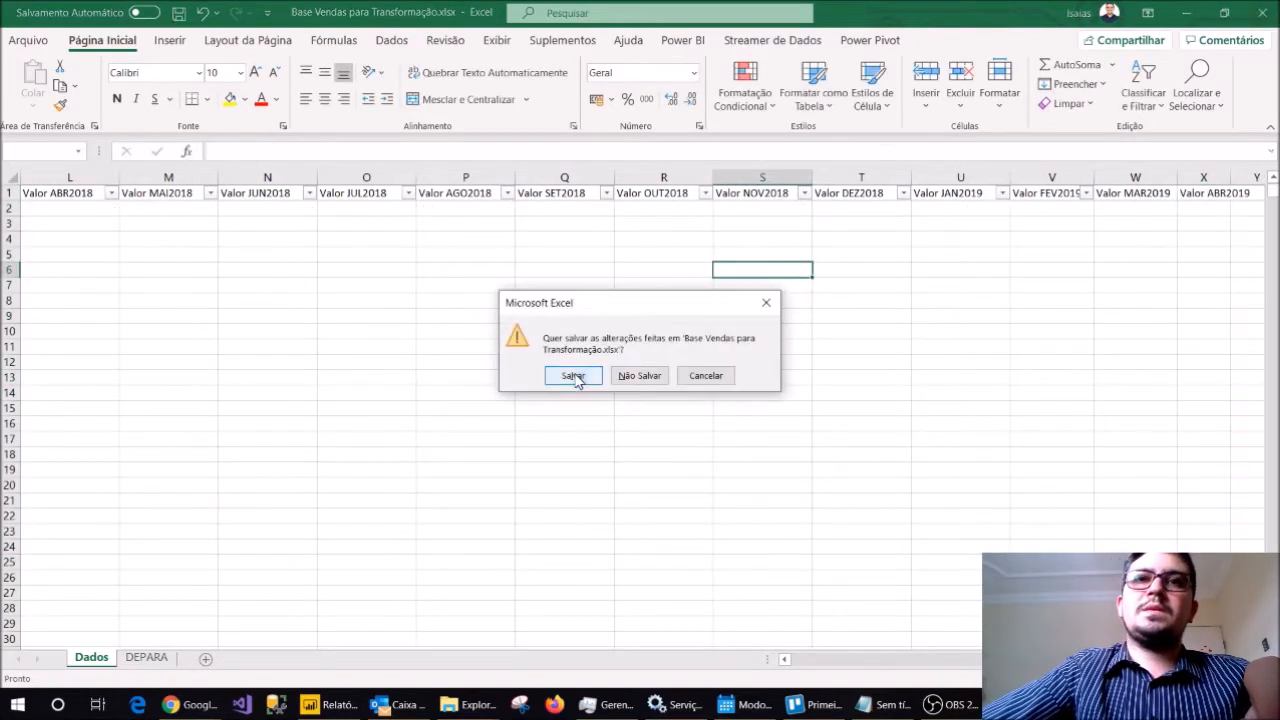
{"action": "left_click", "coordinate": [566, 371]}
Switch to Power BI Desktop, refresh the sales report's data, and select the total Valor card
{"action": "left_click", "coordinate": [322, 704]}
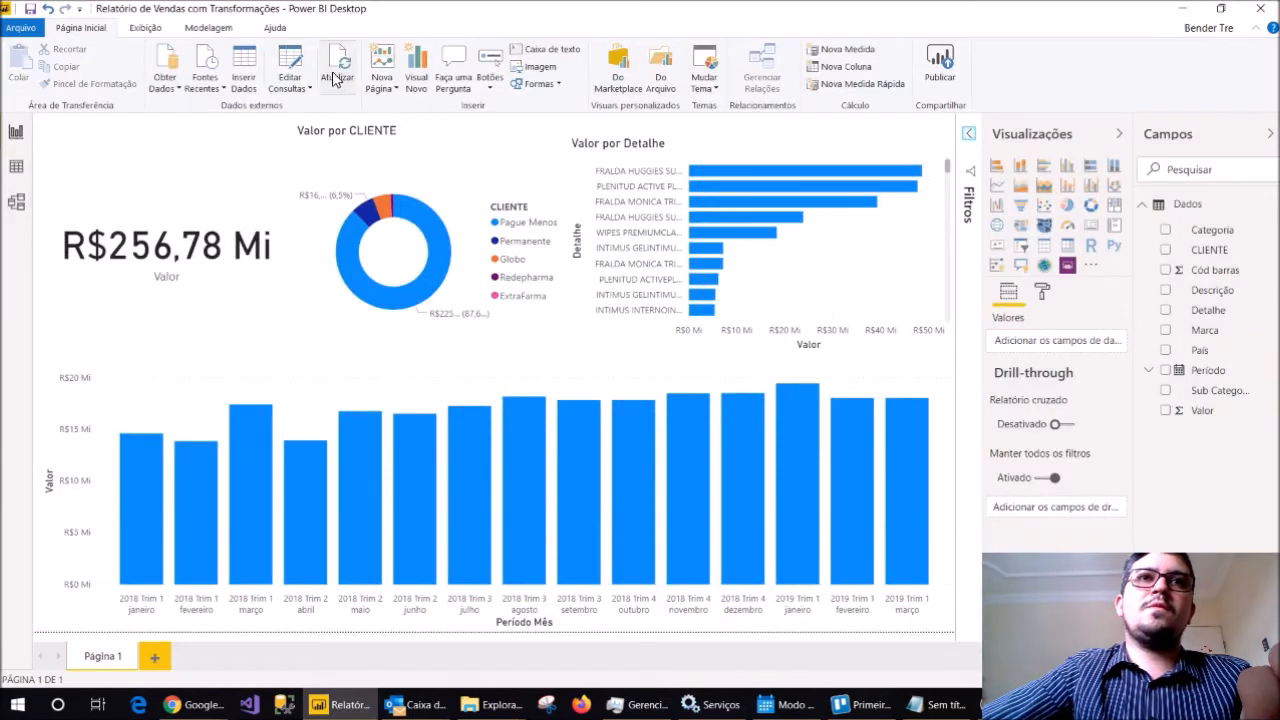
{"action": "left_click", "coordinate": [336, 78]}
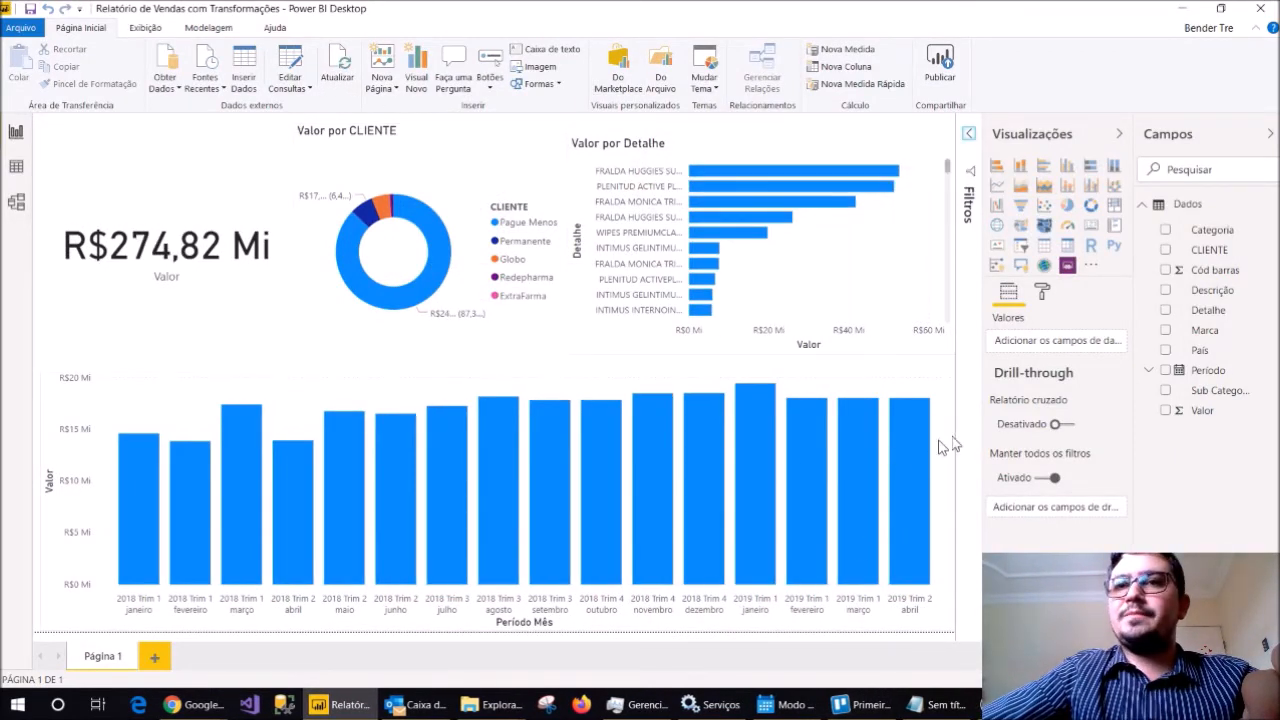
{"action": "mouse_move", "coordinate": [910, 473]}
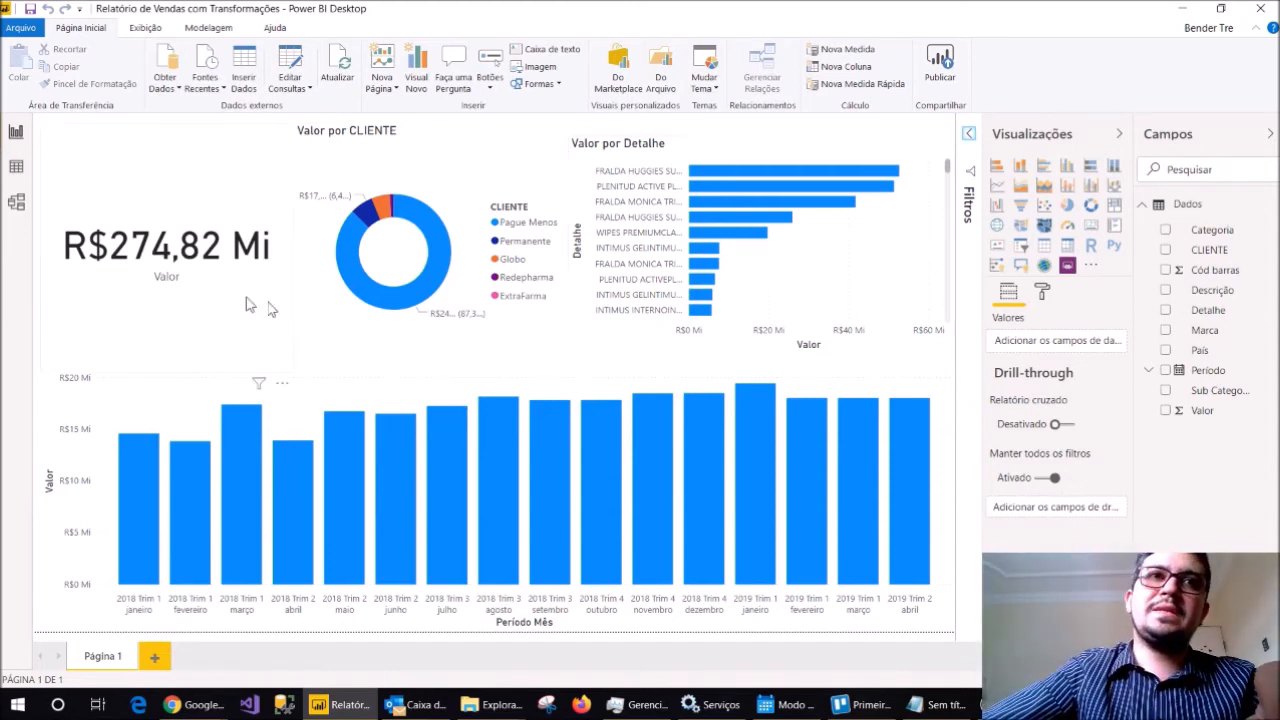
{"action": "left_click", "coordinate": [282, 145]}
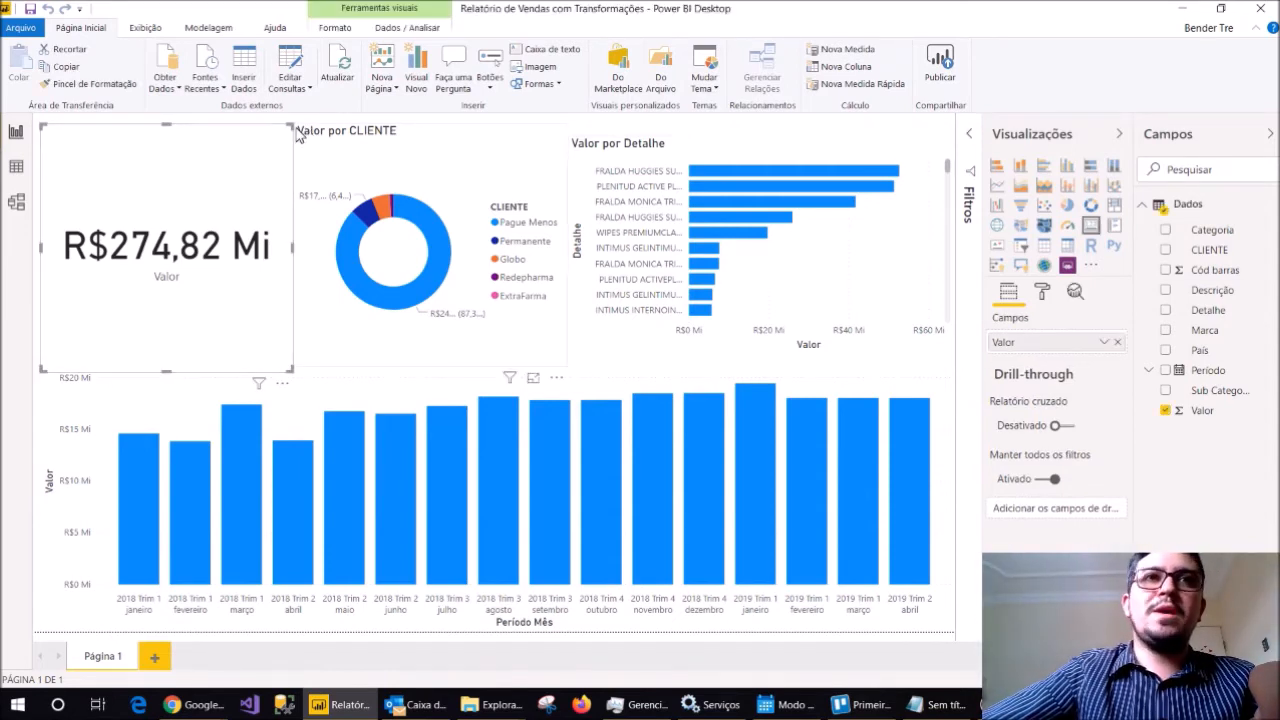